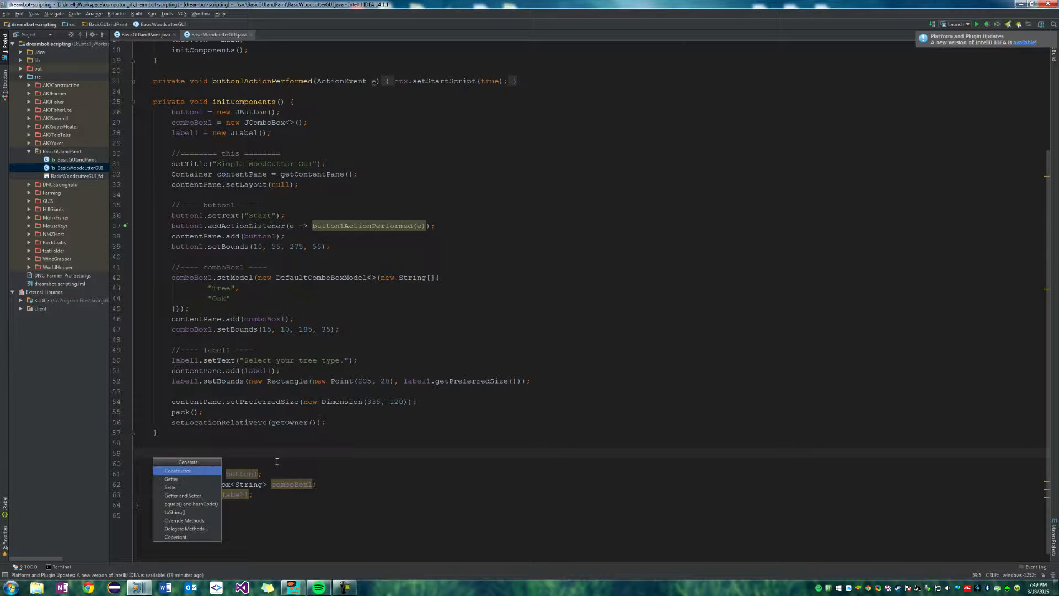
{"action": "key", "text": "Return"}
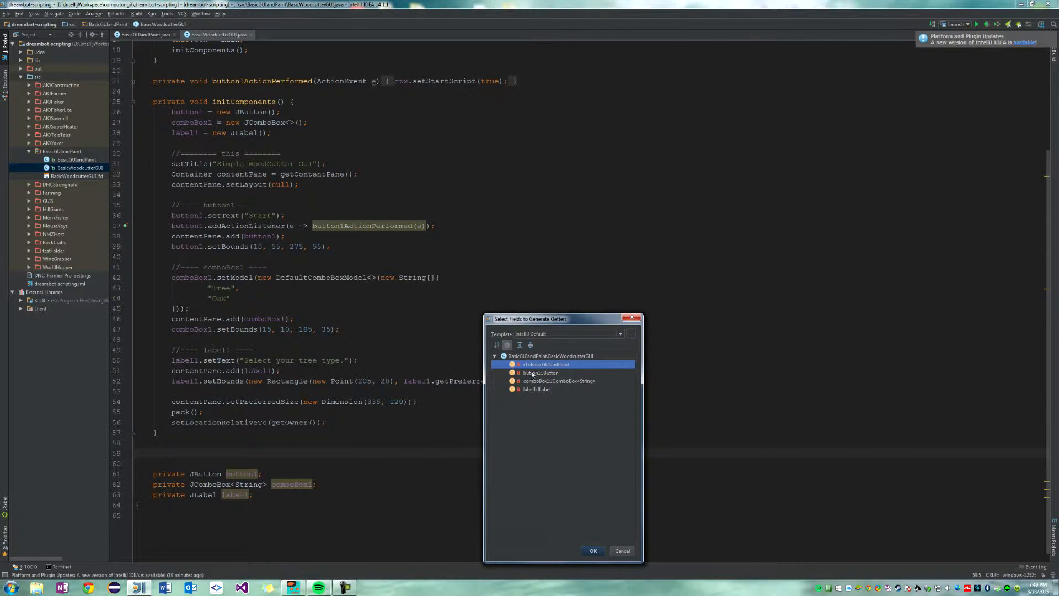
Generate a getter for comboBox1 in the GUI class.
{"action": "left_click", "coordinate": [560, 382]}
{"action": "left_click", "coordinate": [594, 551]}
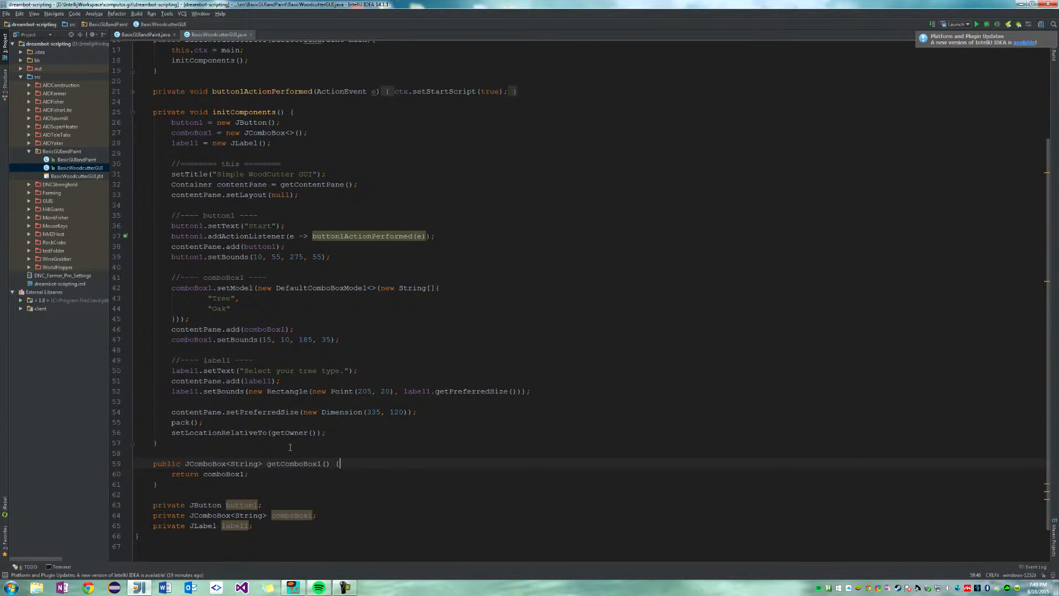
Change the getter body to return comboBox1.getSelectedItem().toString().
{"action": "left_click", "coordinate": [249, 433]}
{"action": "key", "text": "BackSpace"}
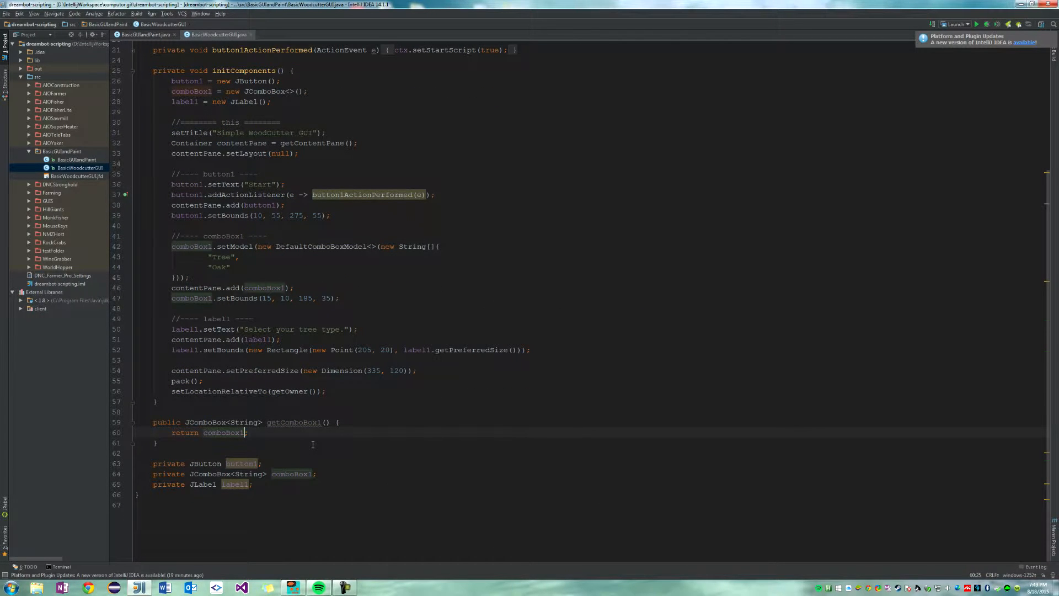
{"action": "type", "text": ".ge"}
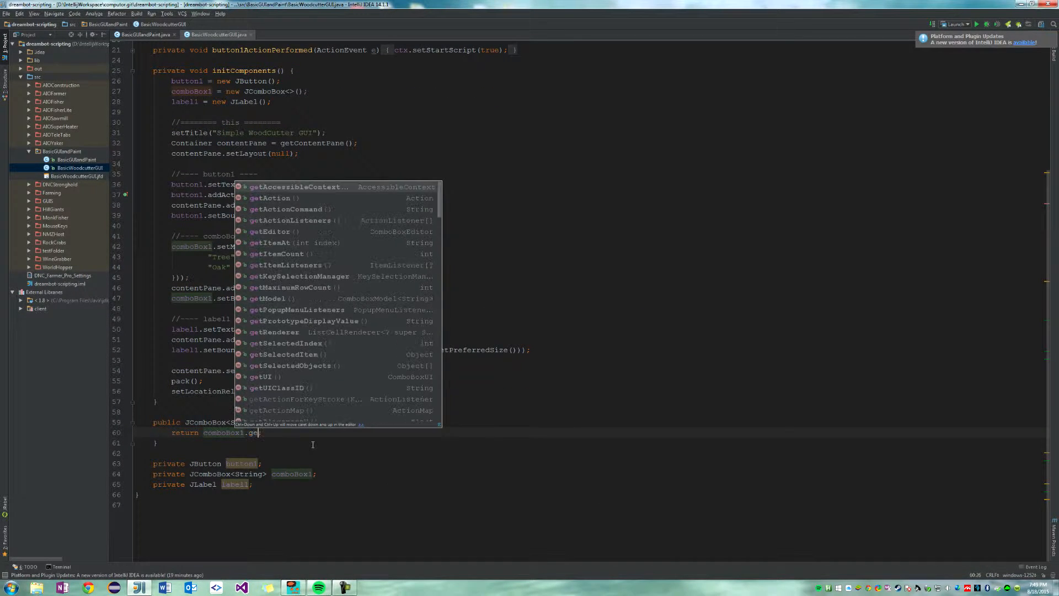
{"action": "type", "text": "tmo"}
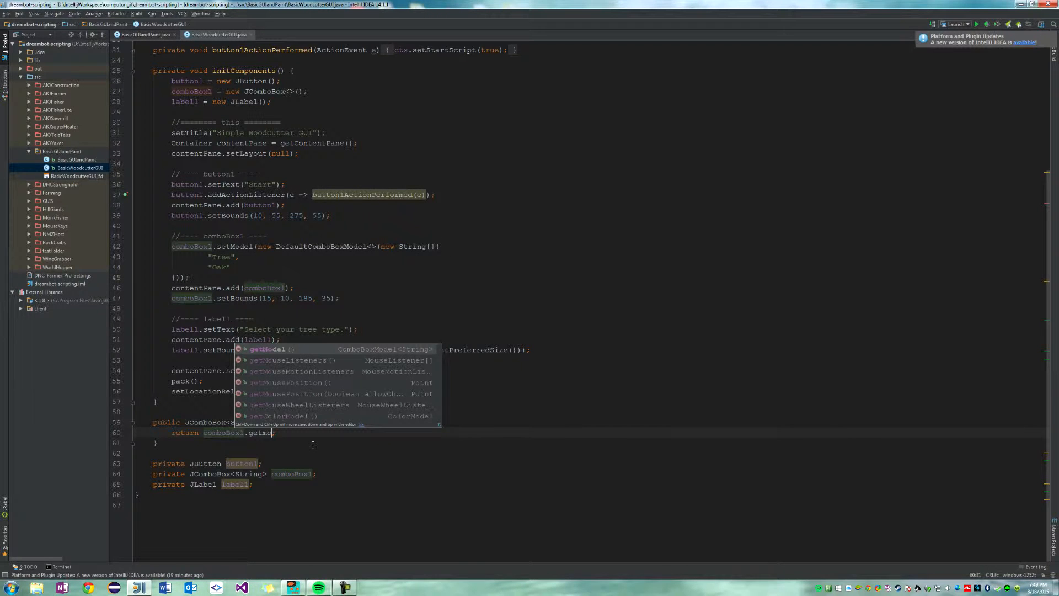
{"action": "key", "text": "Return"}
{"action": "type", "text": "."}
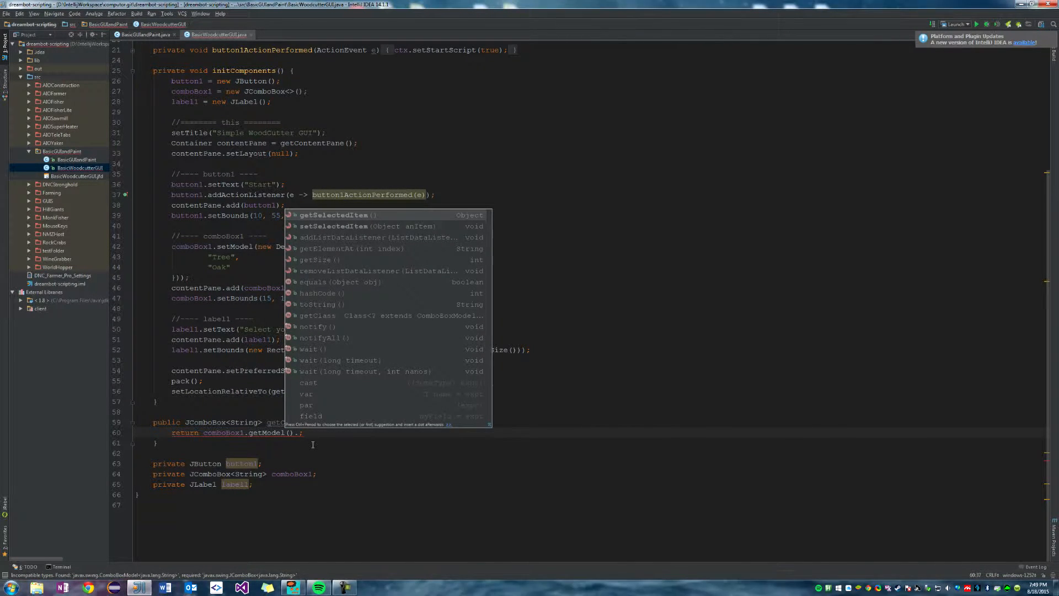
{"action": "key", "text": "BackSpace"}
{"action": "key", "text": "BackSpace"}
{"action": "key", "text": "BackSpace"}
{"action": "key", "text": "BackSpace"}
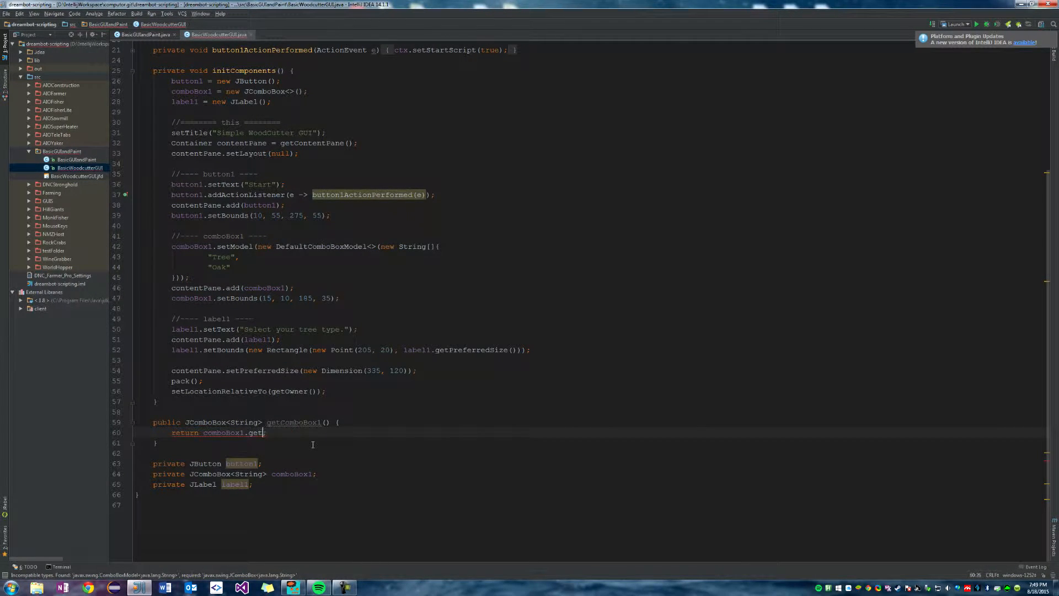
{"action": "type", "text": "se"}
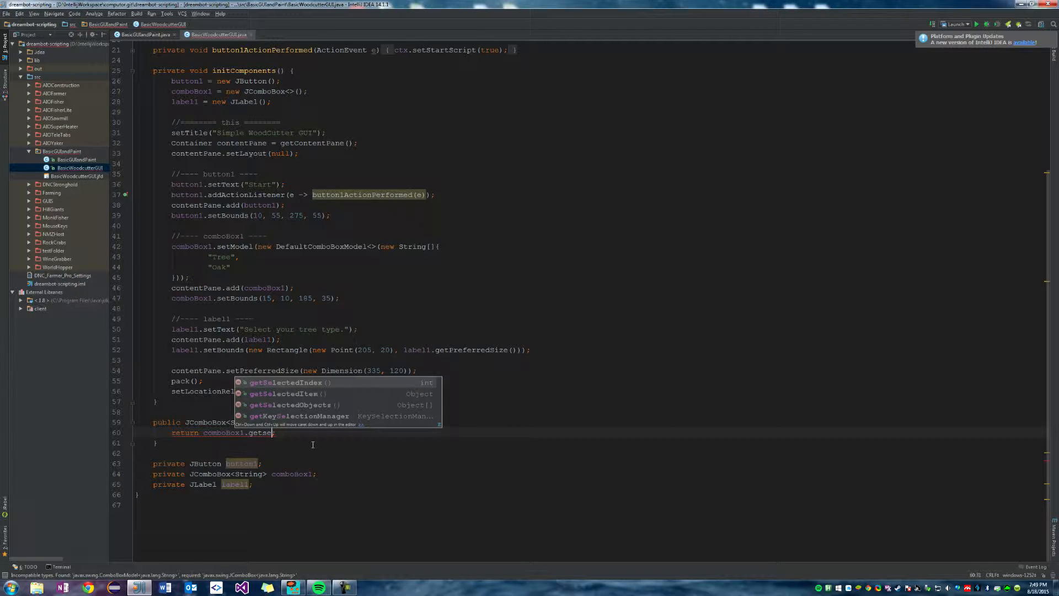
{"action": "key", "text": "Down"}
{"action": "key", "text": "Return"}
{"action": "type", "text": "."}
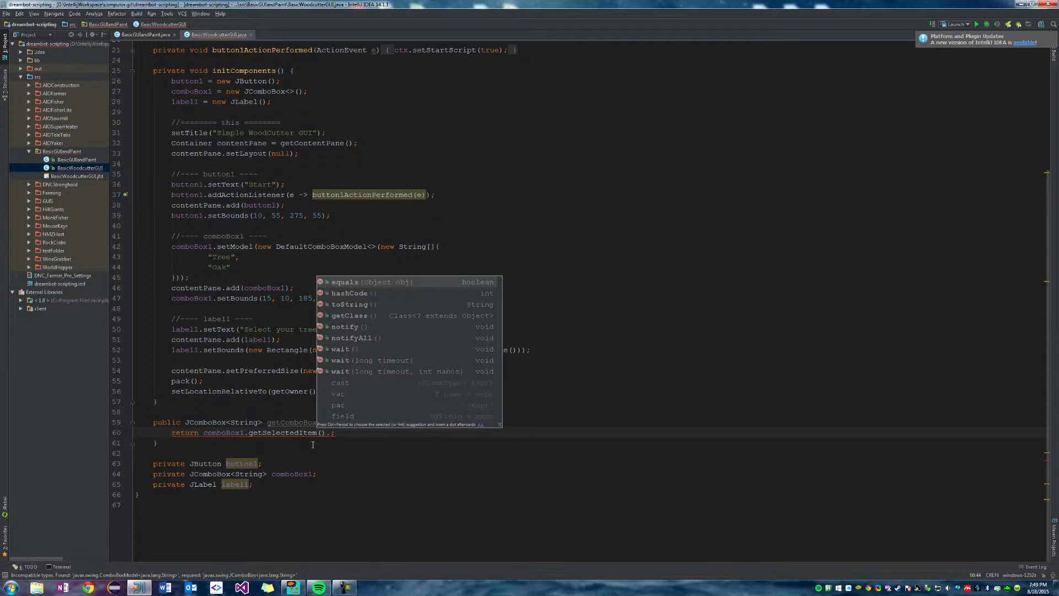
{"action": "type", "text": "t"}
{"action": "key", "text": "Return"}
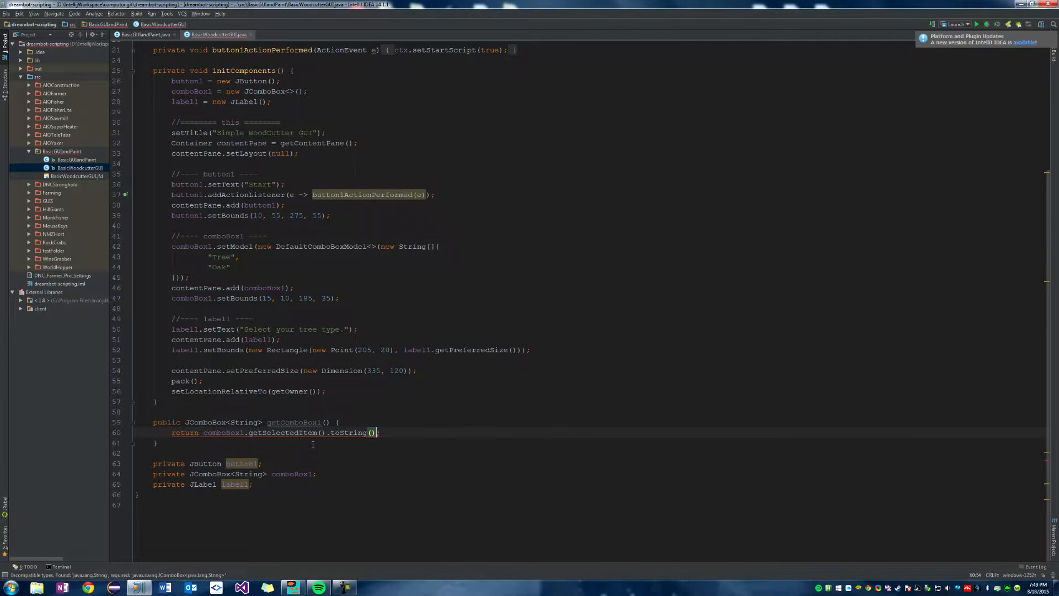
Make the getter return String and rename it to getTreeType.
{"action": "left_click_drag", "start_coordinate": [229, 422], "coordinate": [184, 423]}
{"action": "key", "text": "BackSpace"}
{"action": "left_click", "coordinate": [217, 424]}
{"action": "key", "text": "BackSpace"}
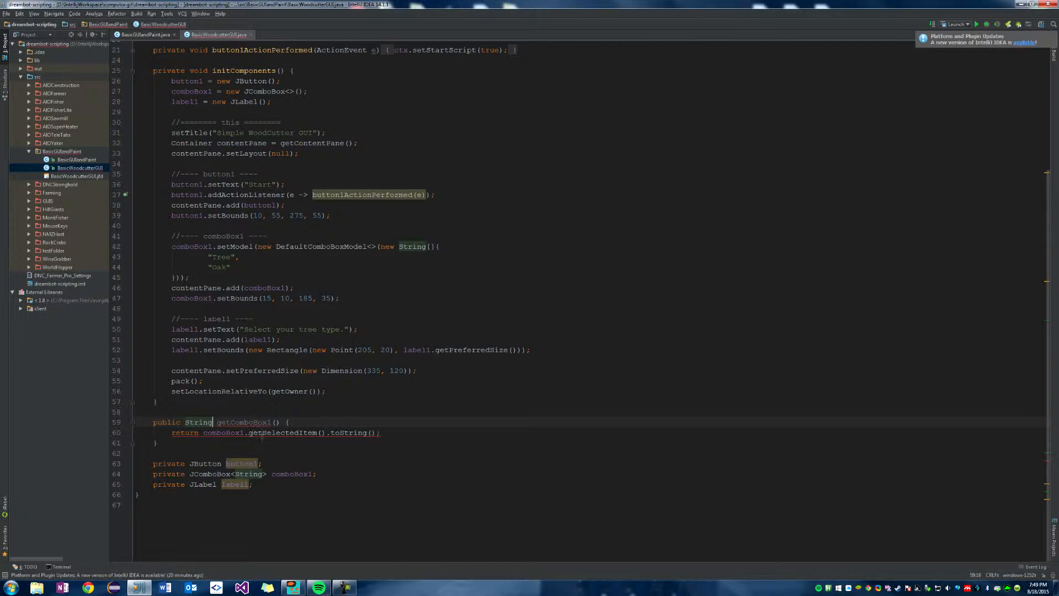
{"action": "left_click", "coordinate": [249, 422]}
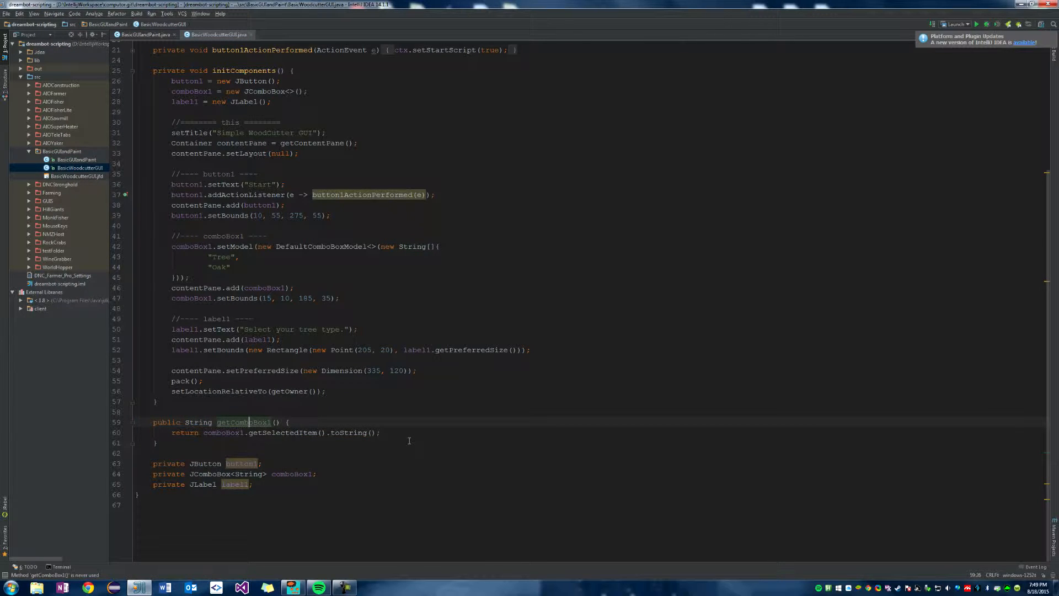
{"action": "key", "text": "BackSpace"}
{"action": "key", "text": "BackSpace"}
{"action": "key", "text": "BackSpace"}
{"action": "key", "text": "BackSpace"}
{"action": "key", "text": "BackSpace"}
{"action": "key", "text": "BackSpace"}
{"action": "key", "text": "BackSpace"}
{"action": "type", "text": "TreeType"}
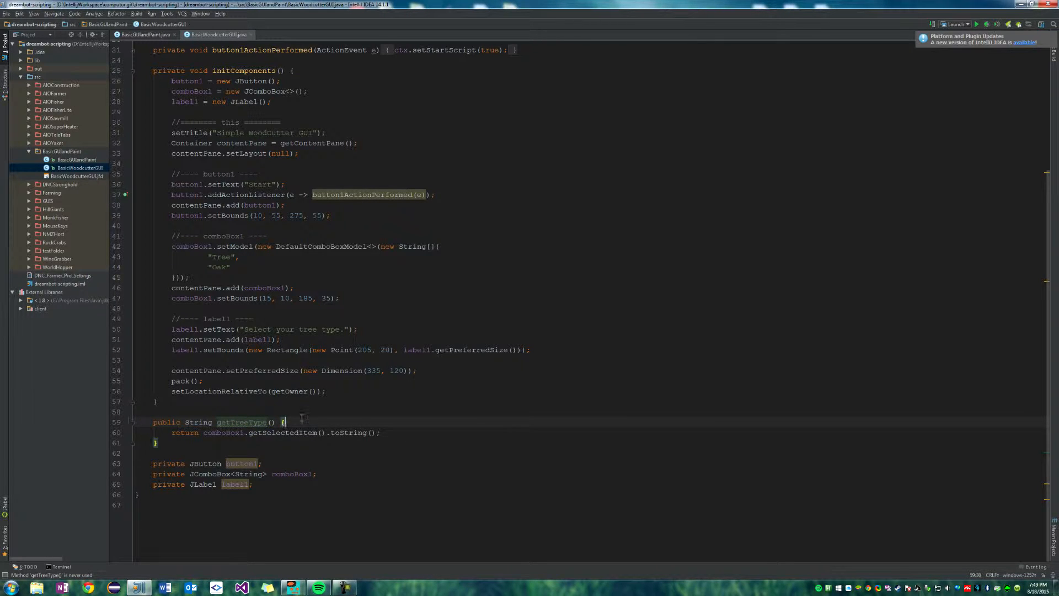
{"action": "left_click", "coordinate": [240, 423]}
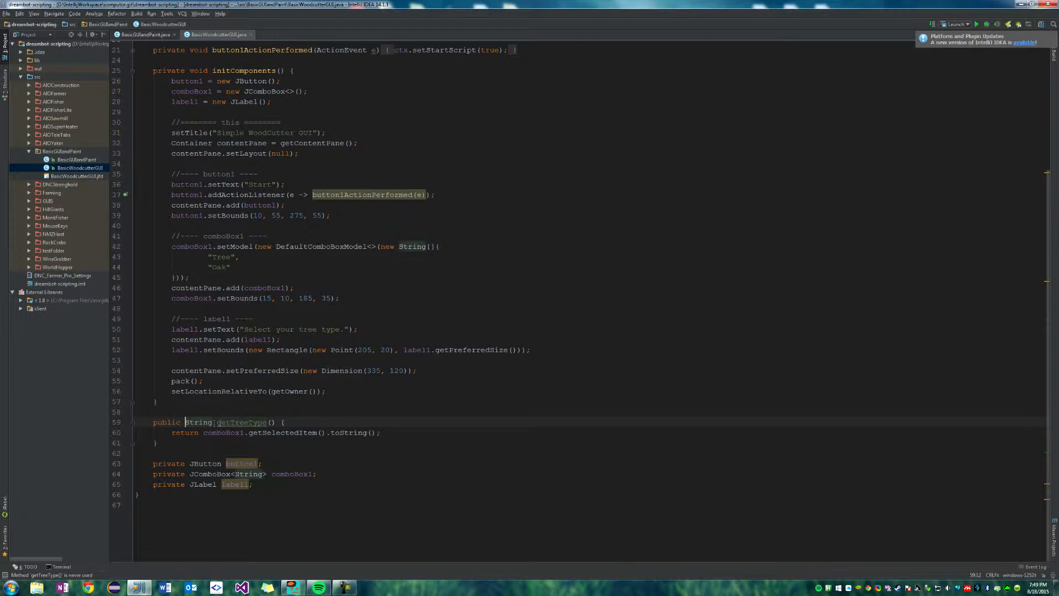
{"action": "left_click", "coordinate": [222, 432]}
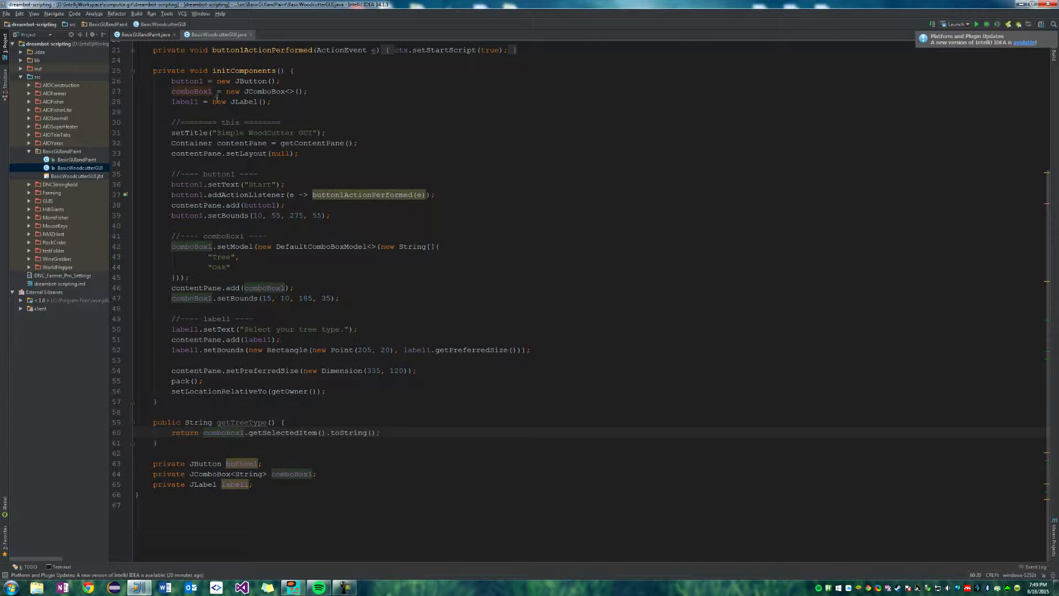
Preview the woodcutter GUI form and bring the Simple WoodCutter GUI window to screen centre.
{"action": "double_click", "coordinate": [79, 176]}
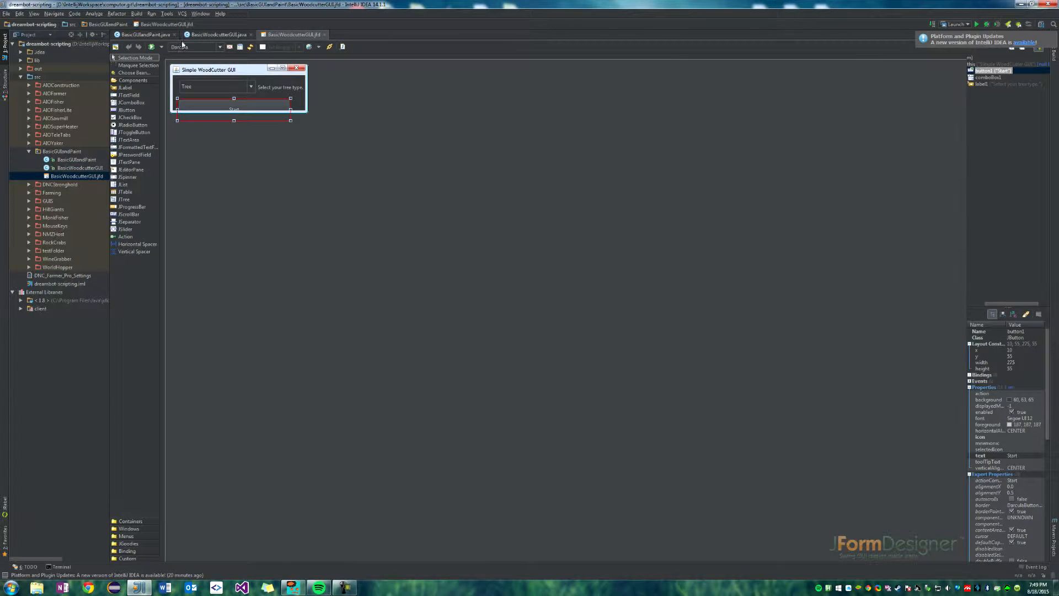
{"action": "left_click", "coordinate": [188, 35]}
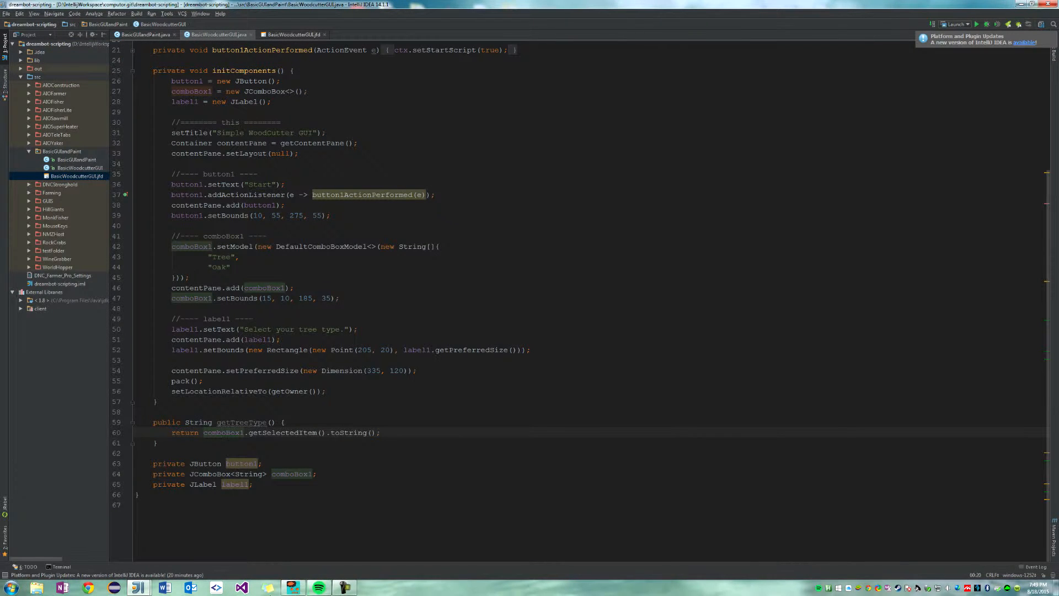
{"action": "mouse_move", "coordinate": [137, 588]}
{"action": "left_click", "coordinate": [202, 552]}
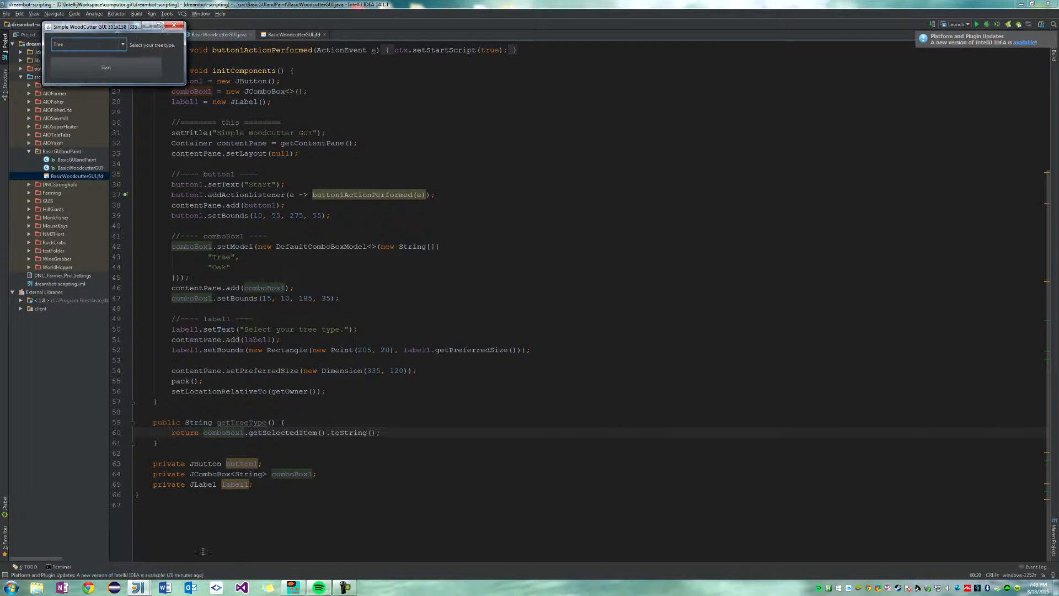
{"action": "left_click_drag", "start_coordinate": [157, 26], "coordinate": [675, 170]}
Try the tree-type combo with Oak selected, then close the GUI window.
{"action": "left_click", "coordinate": [623, 189]}
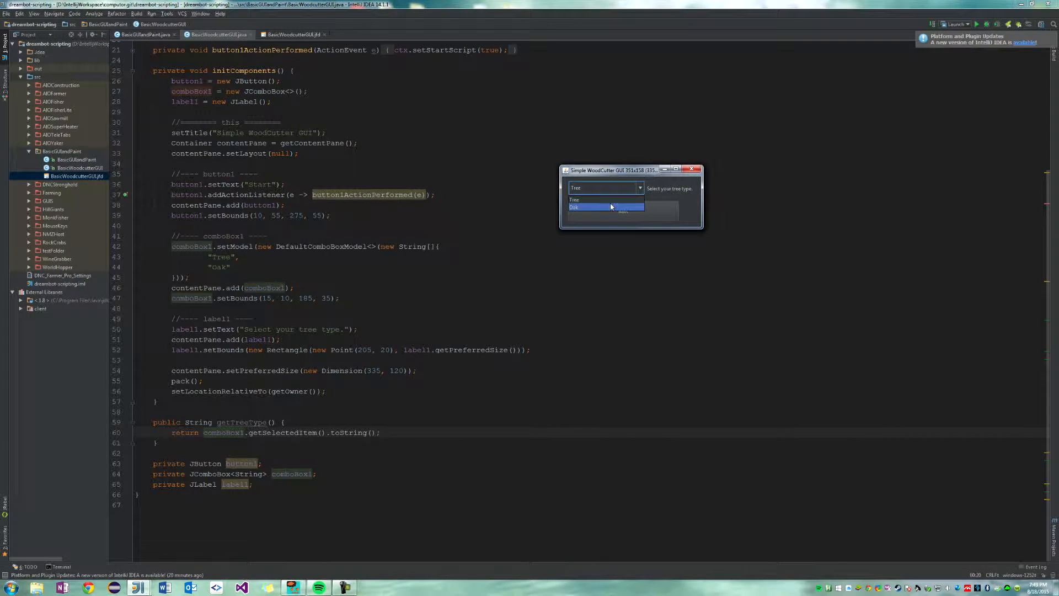
{"action": "left_click", "coordinate": [610, 207]}
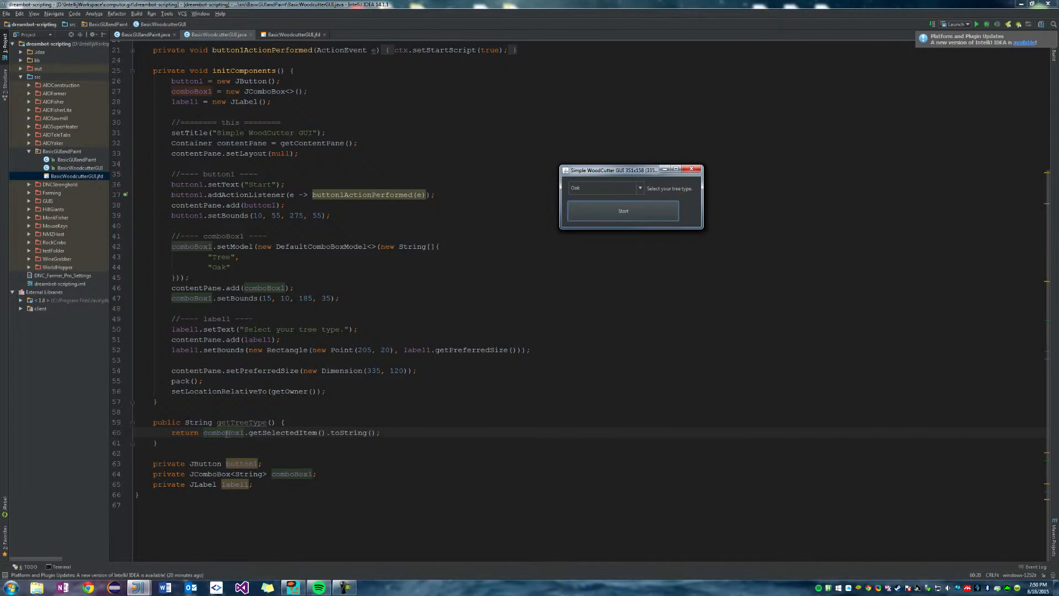
{"action": "left_click", "coordinate": [595, 189]}
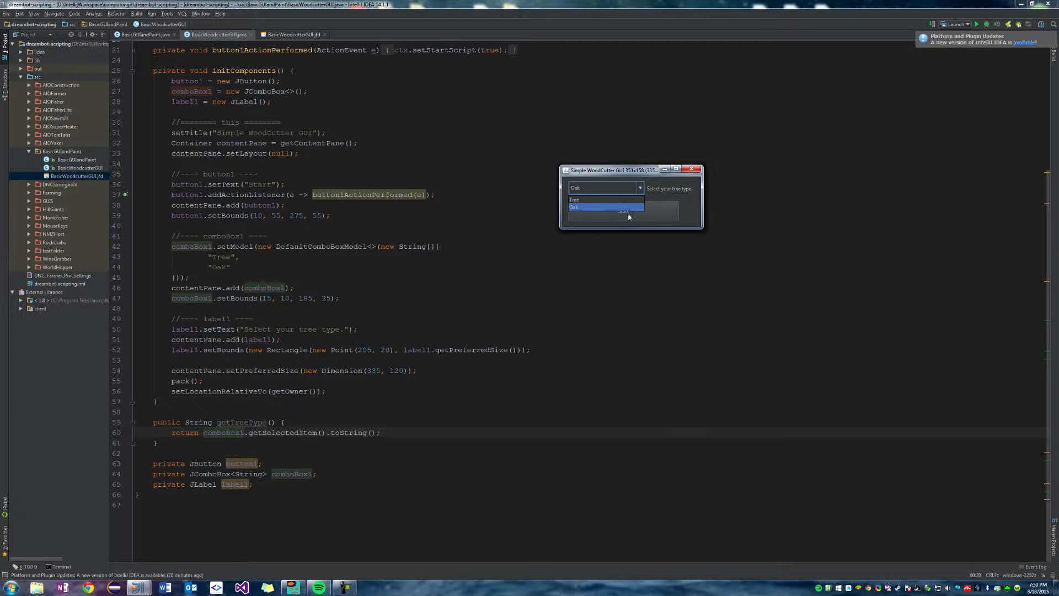
{"action": "left_click", "coordinate": [629, 189]}
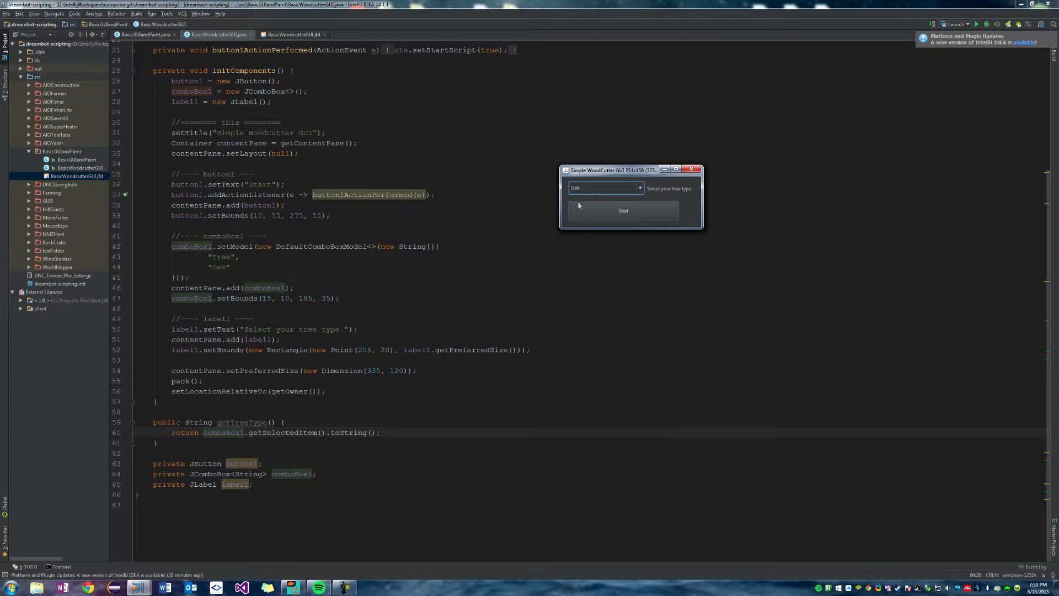
{"action": "left_click", "coordinate": [694, 170]}
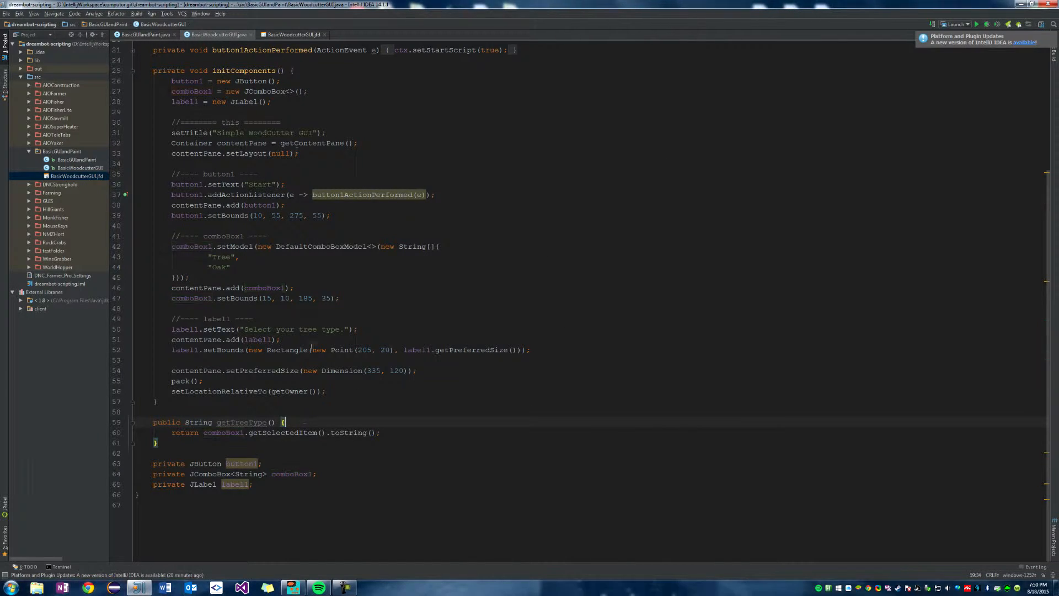
Close the GUI class, jump to the chopTree declaration and back to the chopTree("Tree") call.
{"action": "left_click", "coordinate": [251, 35]}
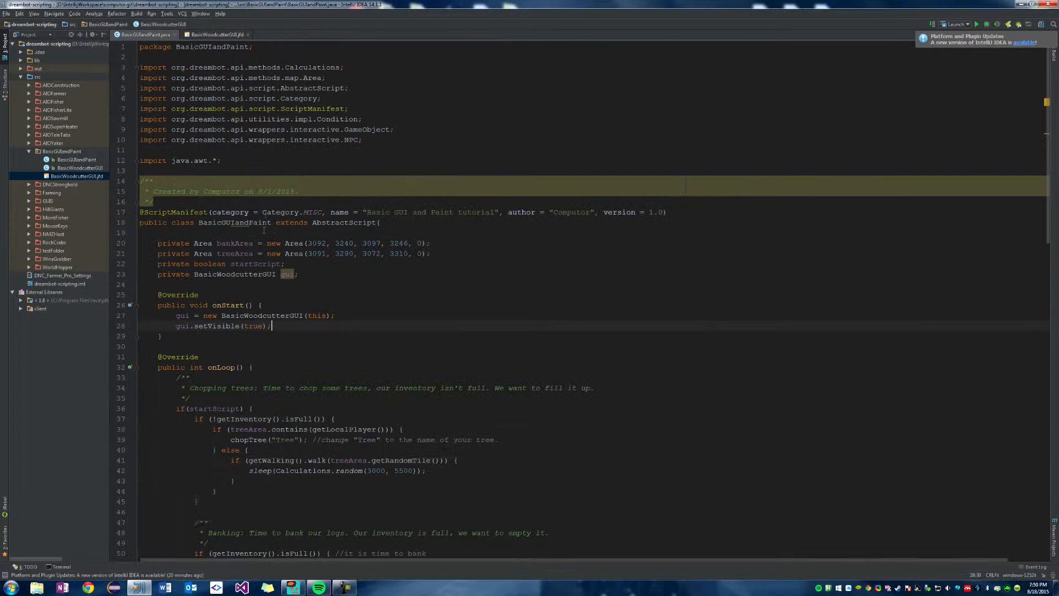
{"action": "scroll", "coordinate": [282, 310], "scroll_direction": "down", "scroll_amount": 5}
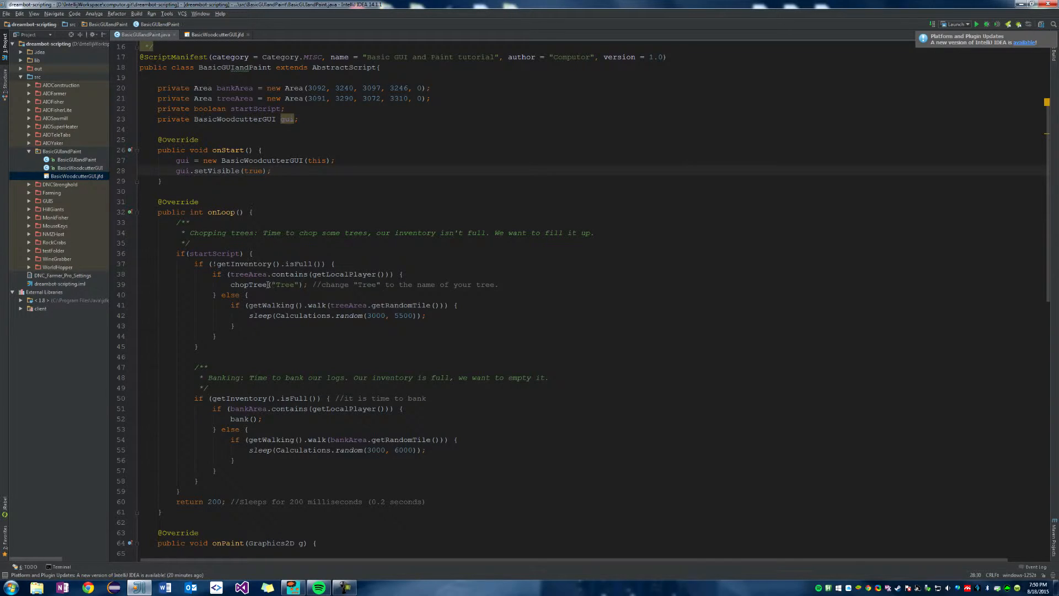
{"action": "left_click", "coordinate": [240, 284]}
{"action": "key", "text": "ctrl+b"}
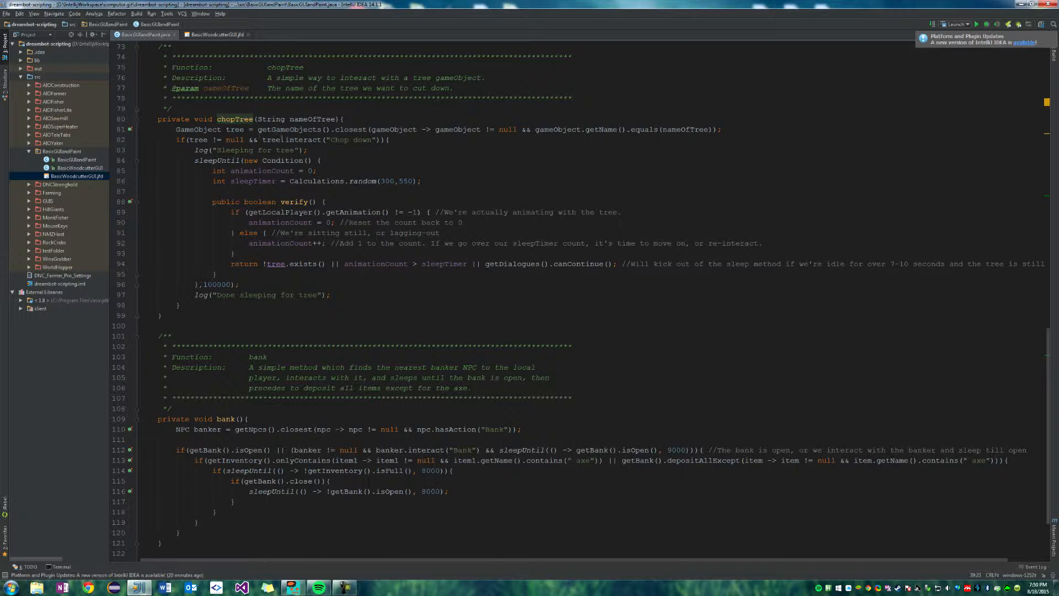
{"action": "key", "text": "ctrl+alt+Left"}
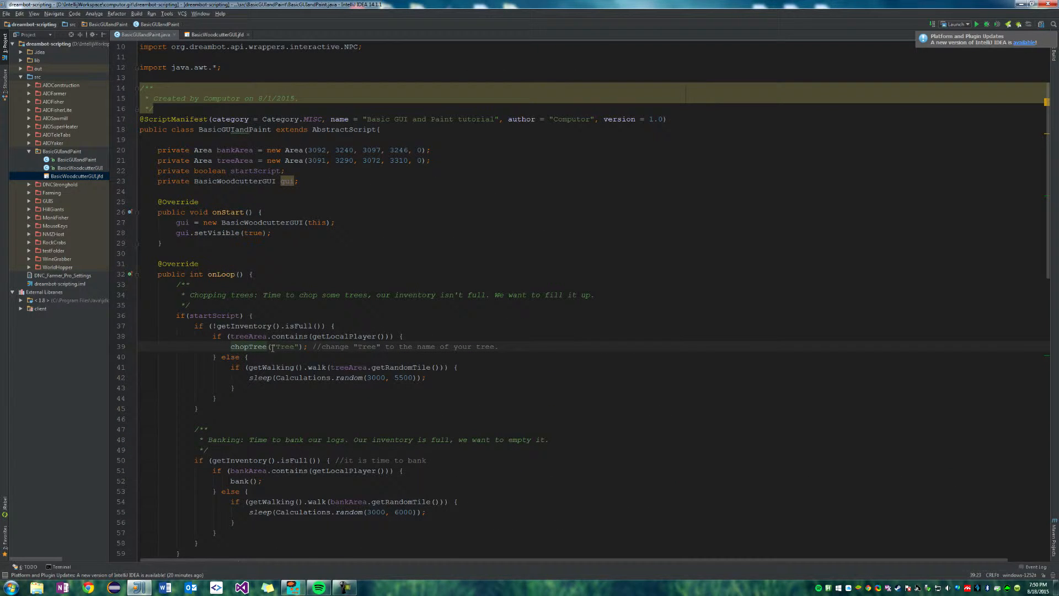
Replace the hard-coded "Tree" argument on line 39 with gui.getTreeType().
{"action": "left_click_drag", "start_coordinate": [271, 346], "coordinate": [302, 346]}
{"action": "key", "text": "BackSpace"}
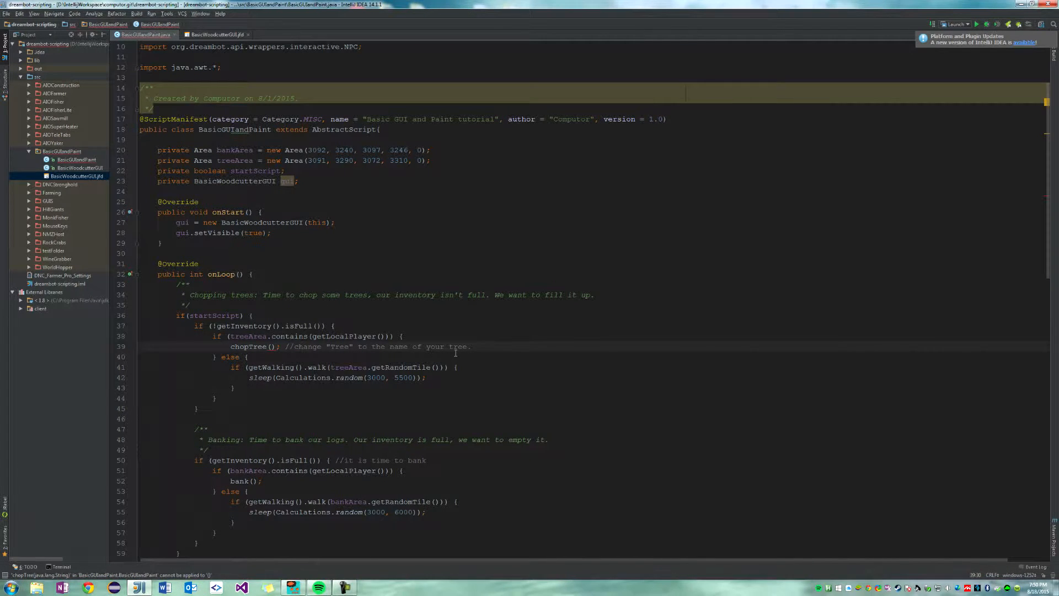
{"action": "type", "text": "gui"}
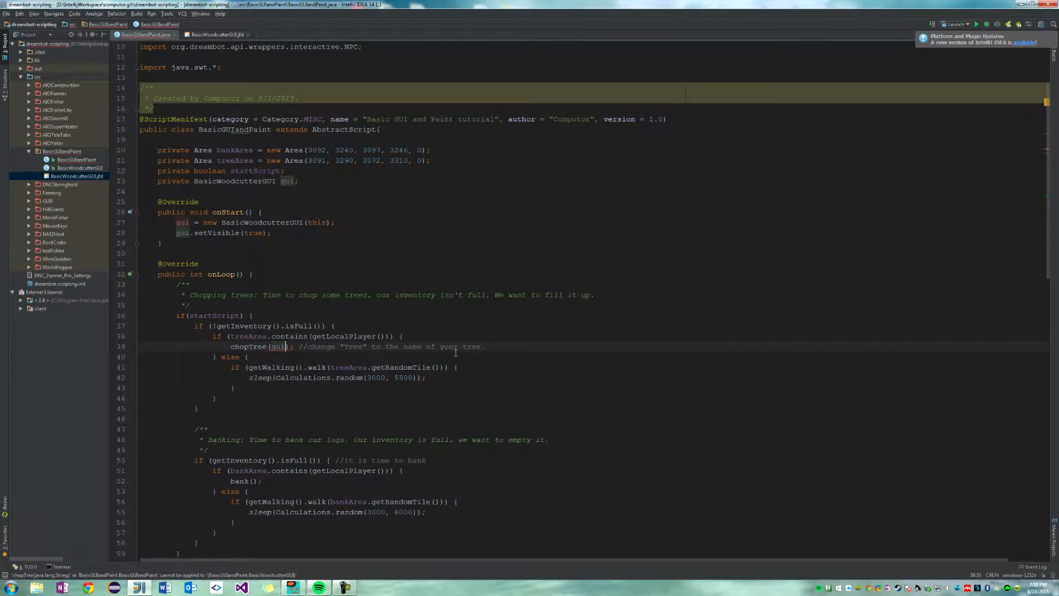
{"action": "type", "text": "."}
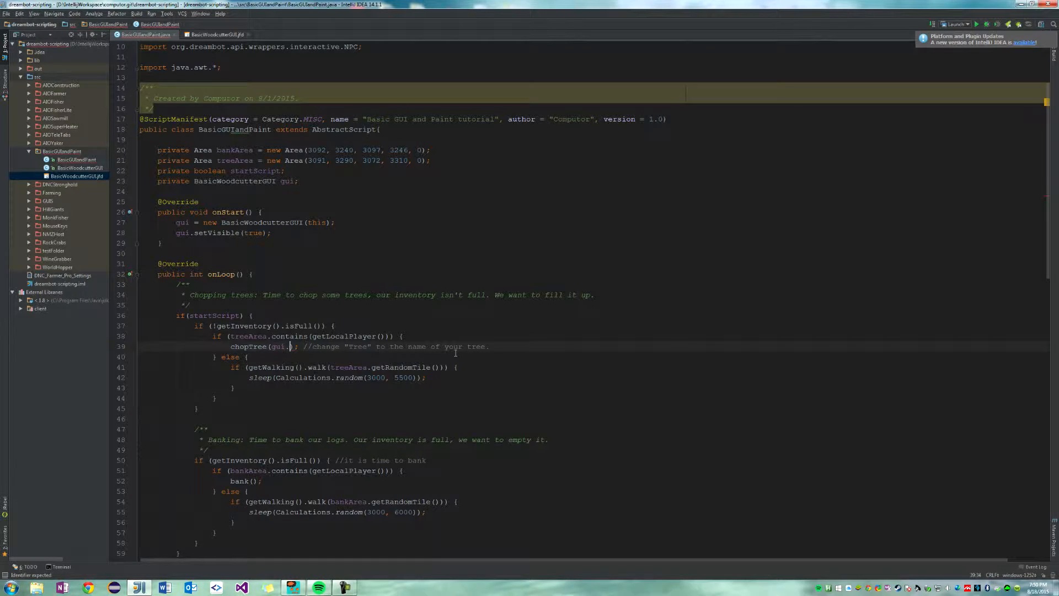
{"action": "type", "text": "getTreeType()"}
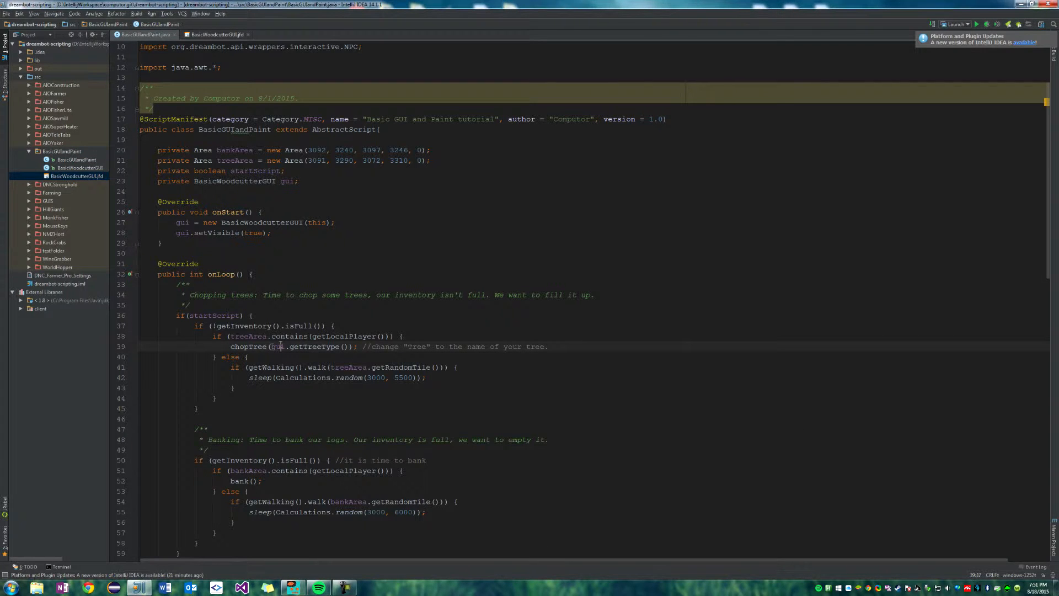
{"action": "left_click", "coordinate": [330, 347]}
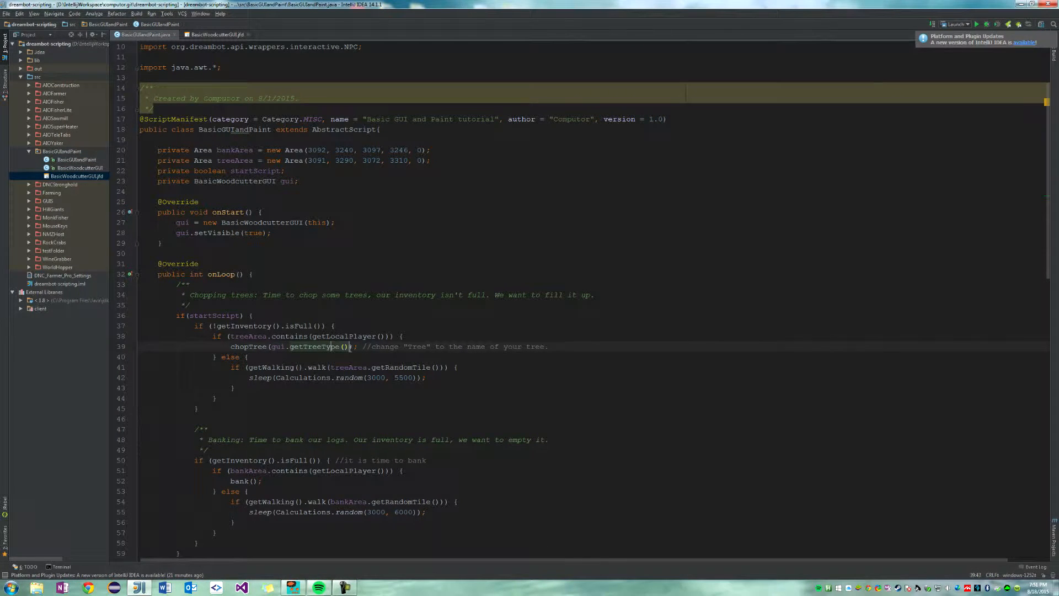
{"action": "key", "text": "Right"}
{"action": "key", "text": "Right"}
{"action": "key", "text": "Right"}
{"action": "key", "text": "BackSpace"}
{"action": "key", "text": "BackSpace"}
{"action": "key", "text": "BackSpace"}
{"action": "key", "text": "BackSpace"}
{"action": "key", "text": "BackSpace"}
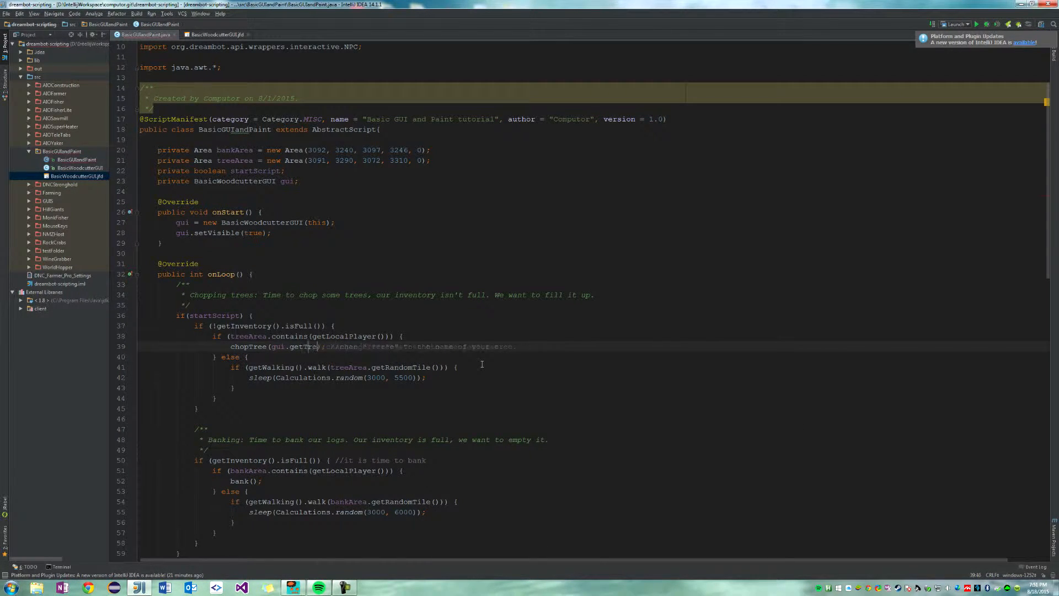
{"action": "key", "text": "BackSpace"}
{"action": "key", "text": "BackSpace"}
{"action": "key", "text": "BackSpace"}
{"action": "key", "text": "BackSpace"}
{"action": "key", "text": "BackSpace"}
{"action": "key", "text": "ctrl+space"}
{"action": "type", "text": "getT"}
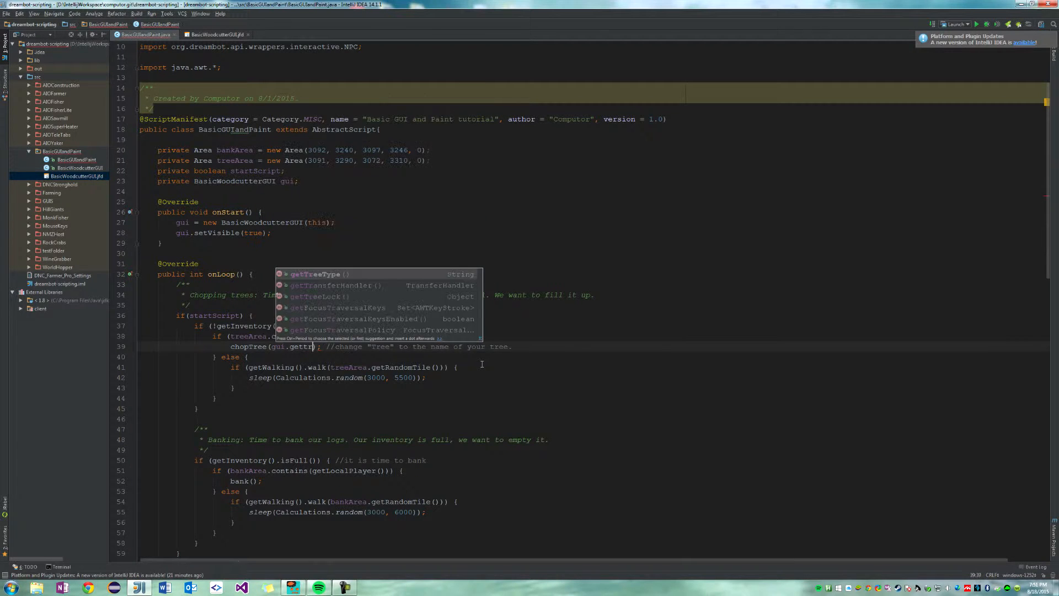
{"action": "key", "text": "Return"}
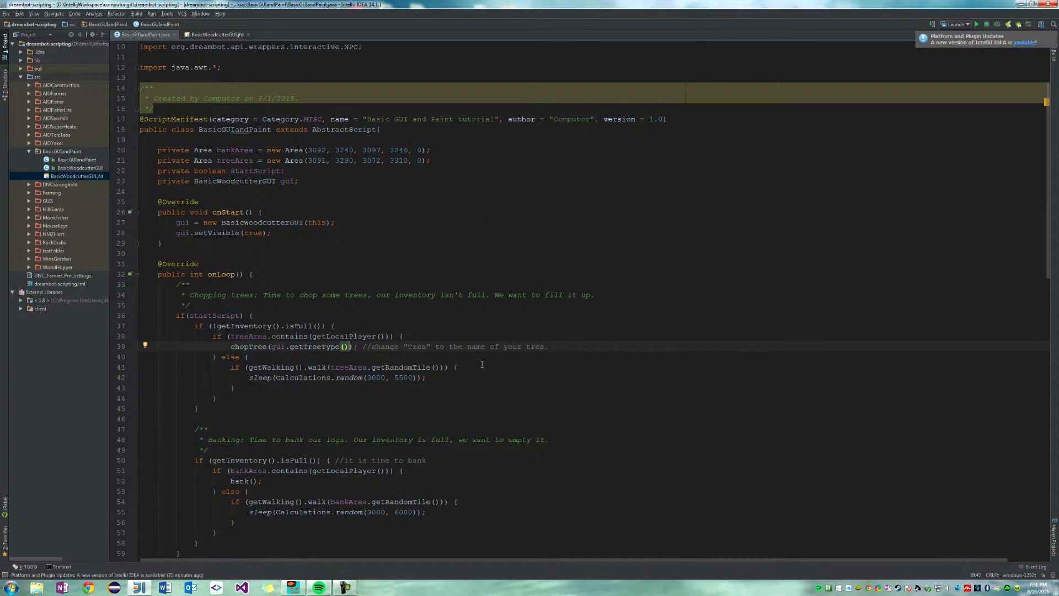
{"action": "left_click", "coordinate": [217, 34]}
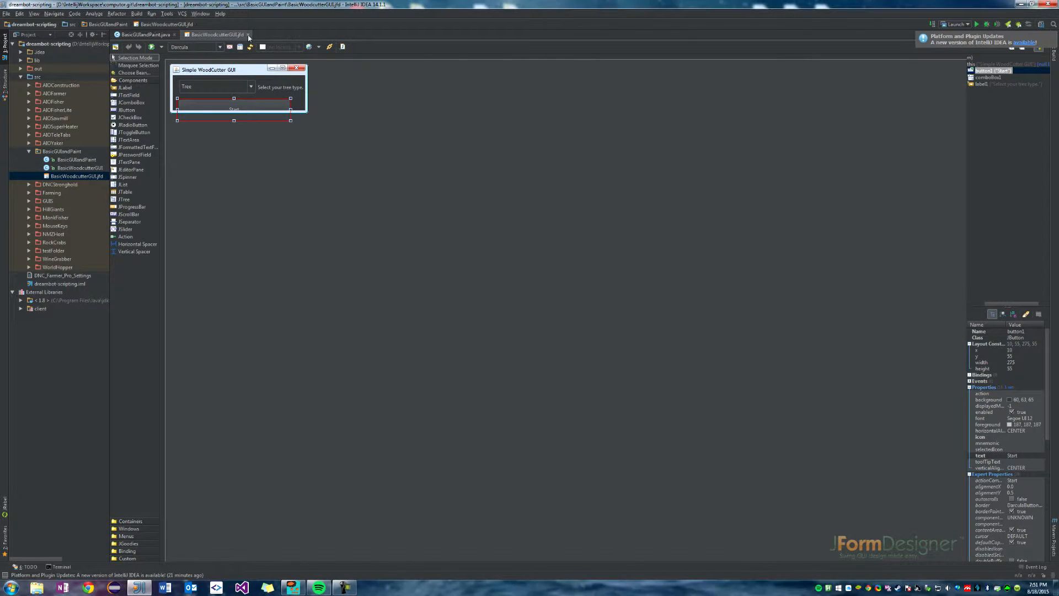
Reopen BasicWoodcutterGUI.java and review the getTreeType method.
{"action": "left_click", "coordinate": [248, 37]}
{"action": "double_click", "coordinate": [79, 167]}
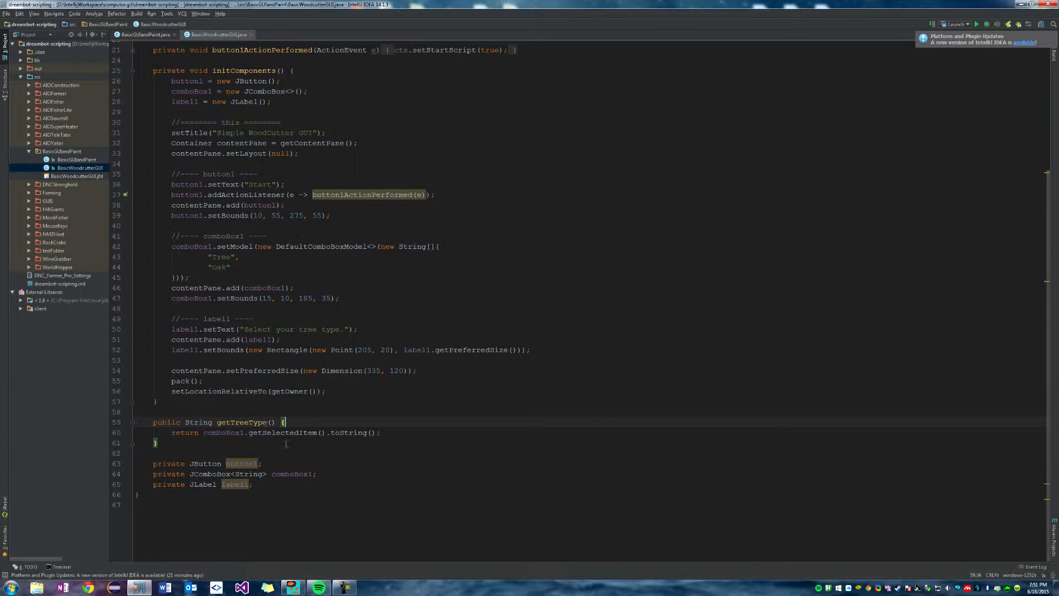
{"action": "left_click", "coordinate": [230, 422]}
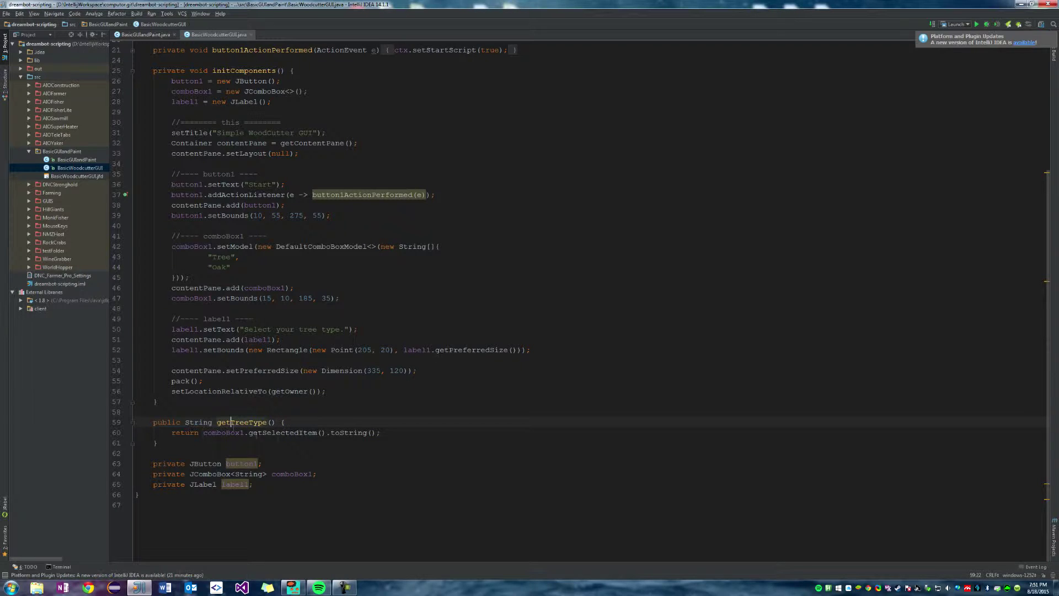
{"action": "left_click", "coordinate": [146, 35]}
{"action": "scroll", "coordinate": [353, 344], "scroll_direction": "up", "scroll_amount": 3}
{"action": "scroll", "coordinate": [354, 344], "scroll_direction": "down", "scroll_amount": 3}
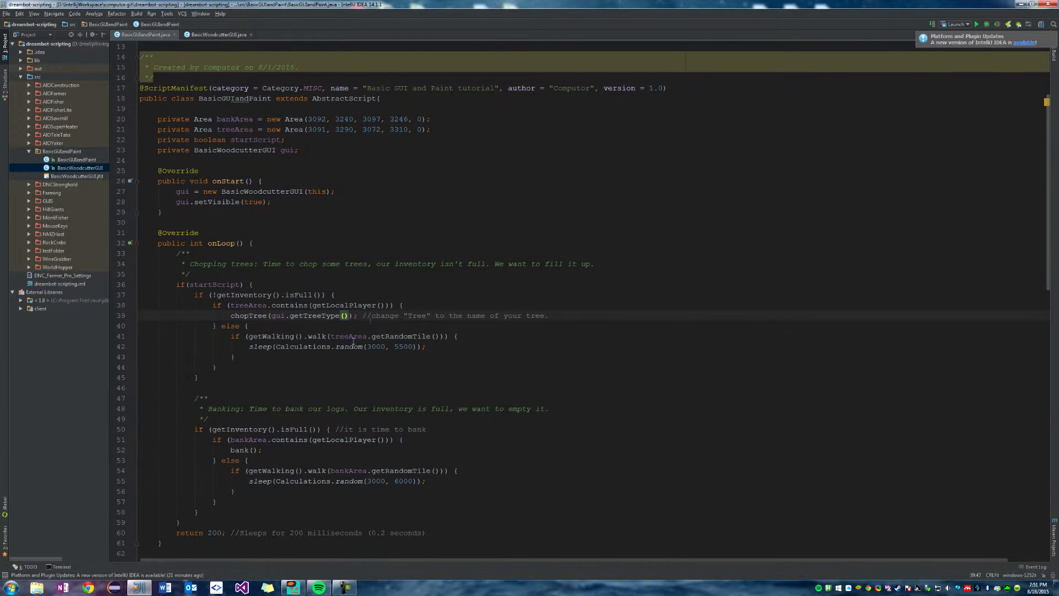
Check the getTreeType call and startScript block in BasicGUIandPaint.java, then return to the GUI class.
{"action": "key", "text": "Right"}
{"action": "key", "text": "Right"}
{"action": "key", "text": "Right"}
{"action": "left_click", "coordinate": [312, 315]}
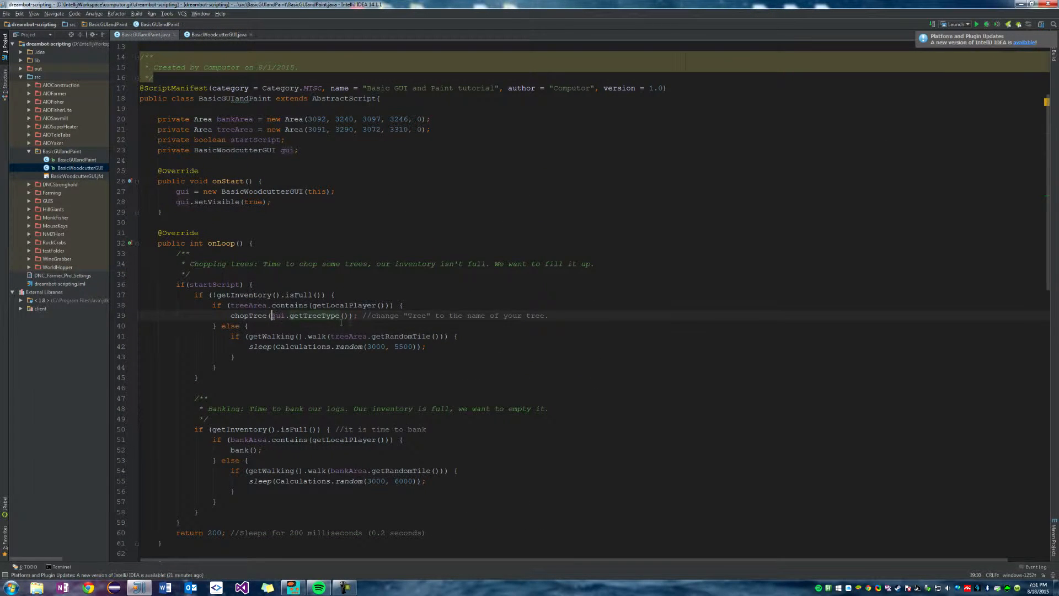
{"action": "left_click", "coordinate": [213, 285]}
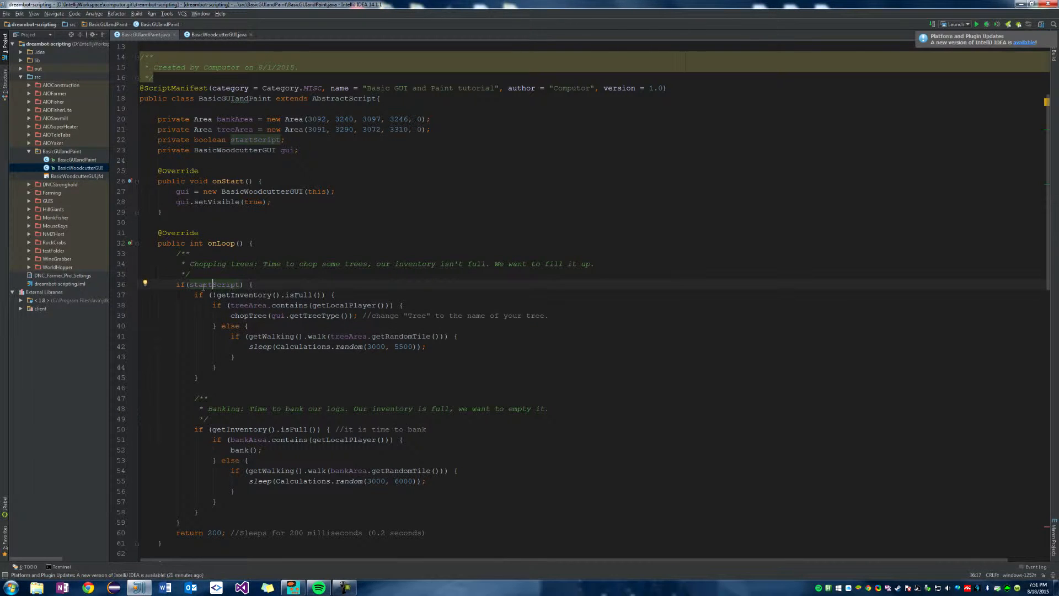
{"action": "left_click", "coordinate": [249, 284]}
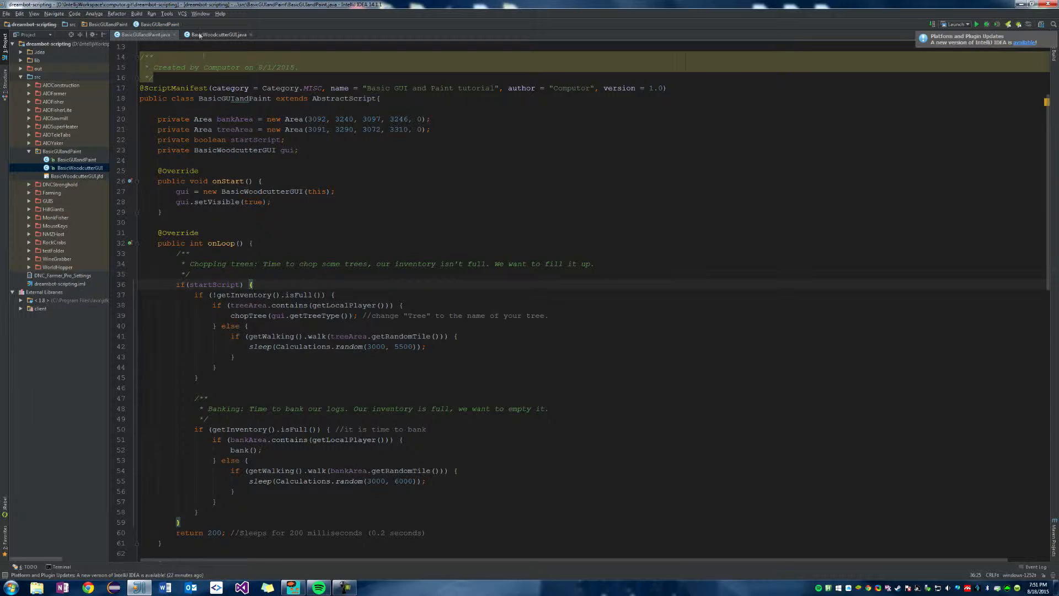
{"action": "left_click", "coordinate": [214, 35]}
{"action": "scroll", "coordinate": [304, 181], "scroll_direction": "up", "scroll_amount": 2}
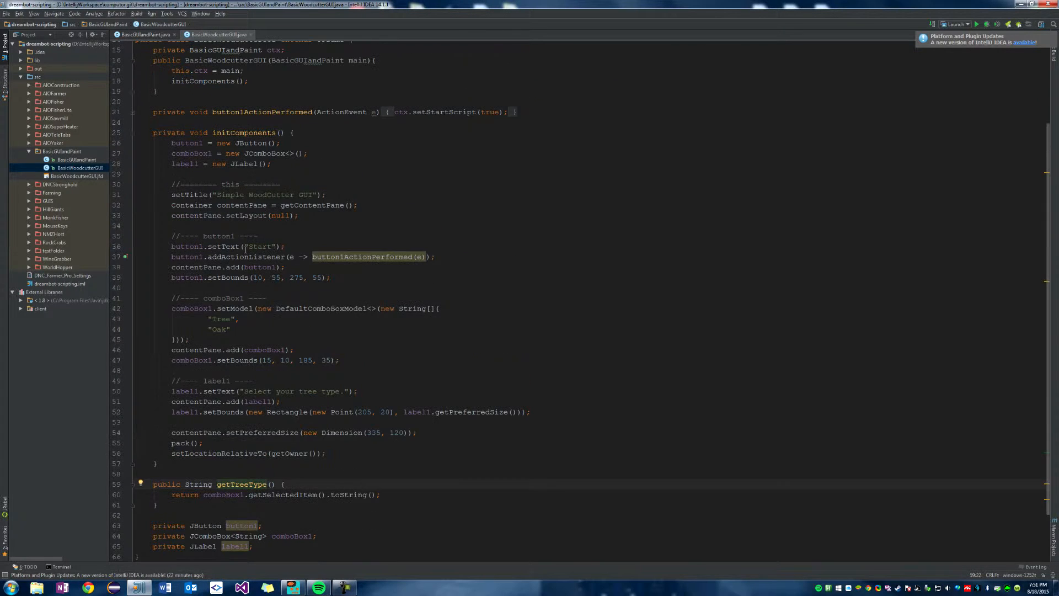
Add this.setVisible(false) after setStartScript(true) in button1ActionPerformed and close the GUI class.
{"action": "left_click", "coordinate": [243, 266]}
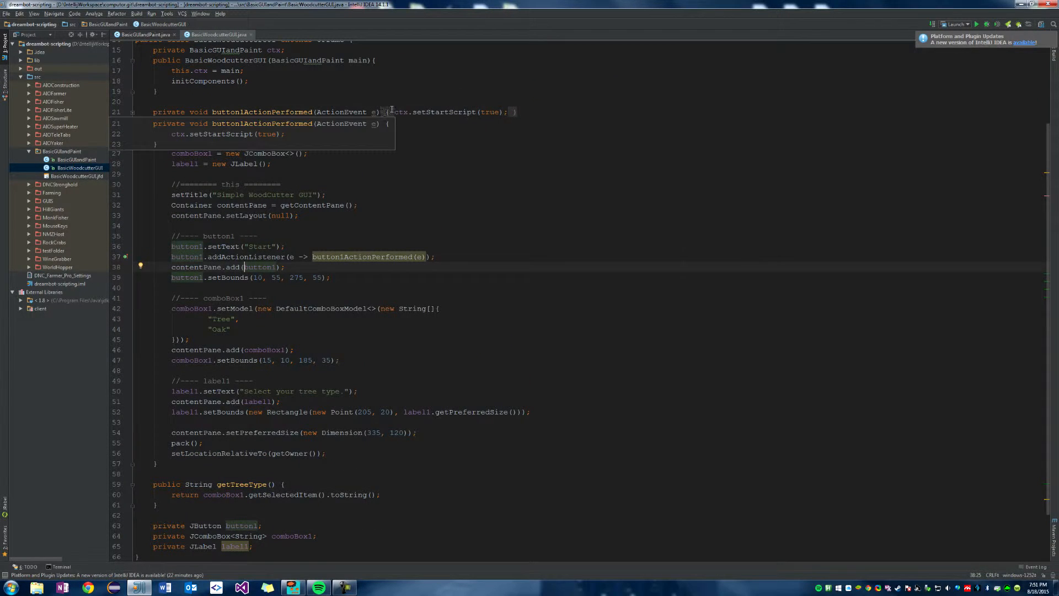
{"action": "left_click", "coordinate": [392, 113]}
{"action": "scroll", "coordinate": [282, 174], "scroll_direction": "up", "scroll_amount": 3}
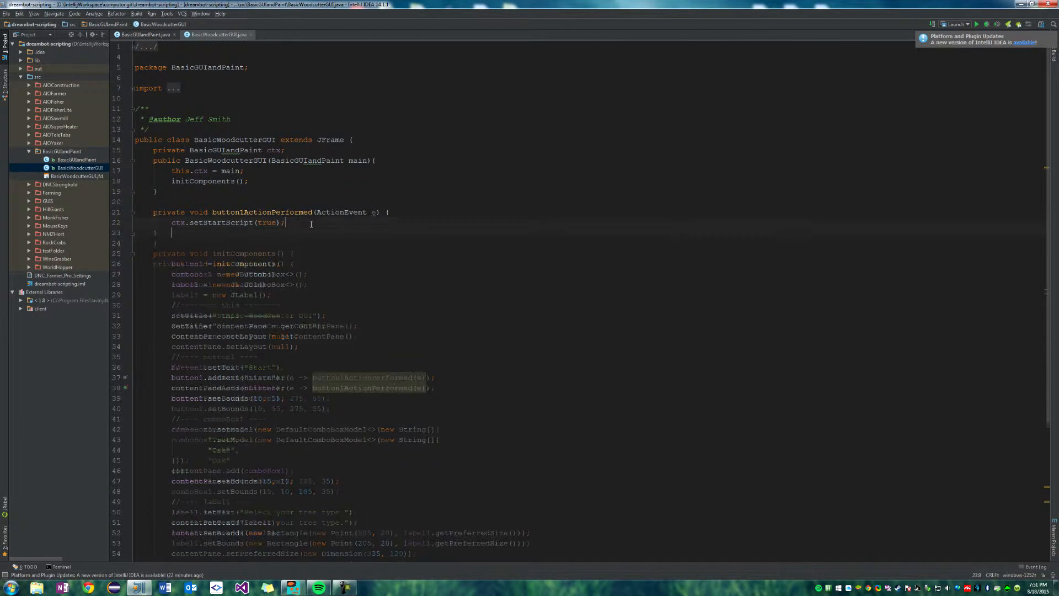
{"action": "key", "text": "Return"}
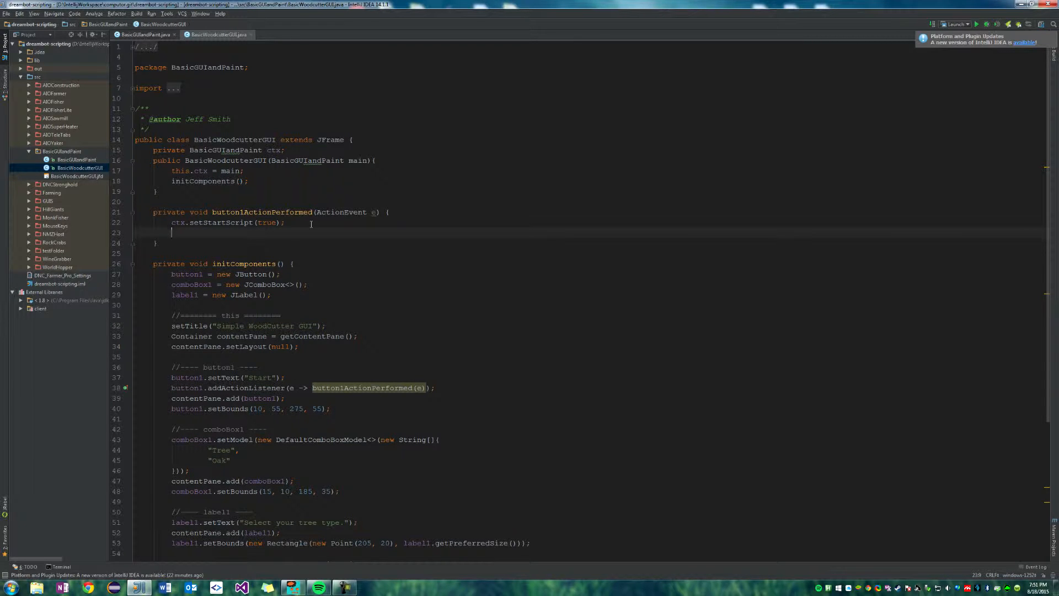
{"action": "type", "text": "thi"}
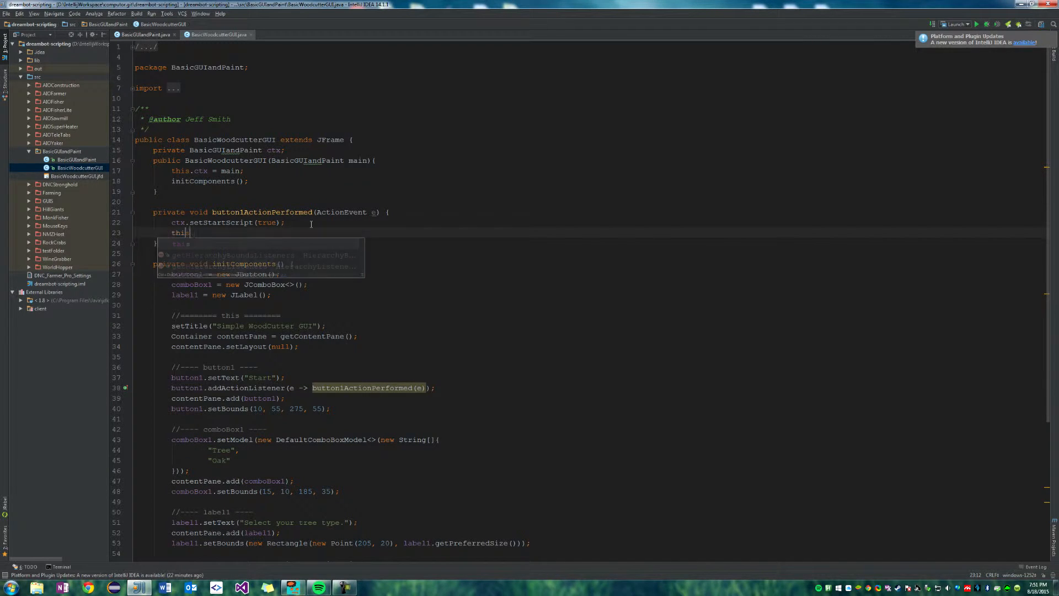
{"action": "type", "text": "s.setv"}
{"action": "key", "text": "Return"}
{"action": "type", "text": "false);"}
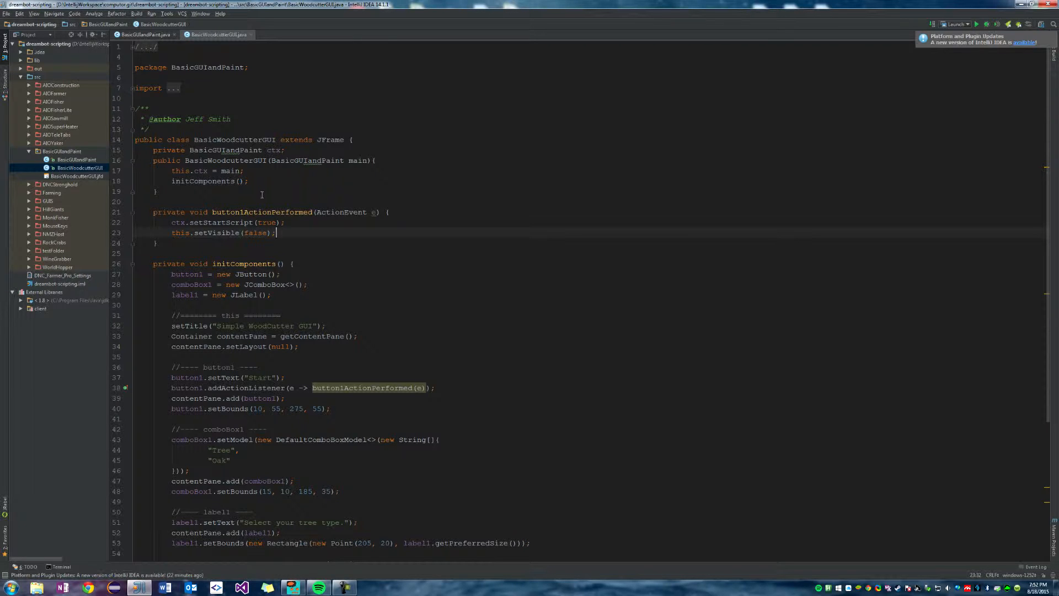
{"action": "mouse_move", "coordinate": [219, 35]}
{"action": "left_click", "coordinate": [251, 35]}
{"action": "left_click", "coordinate": [286, 295]}
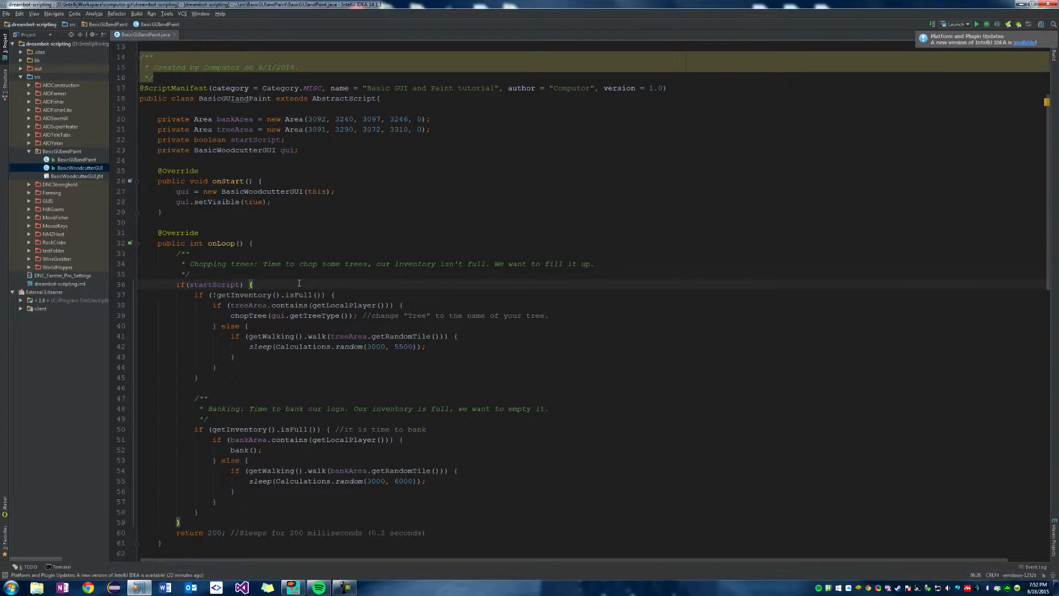
Review the startScript-guarded onLoop, compile the project and bring up the DreamBot client.
{"action": "left_click", "coordinate": [226, 285]}
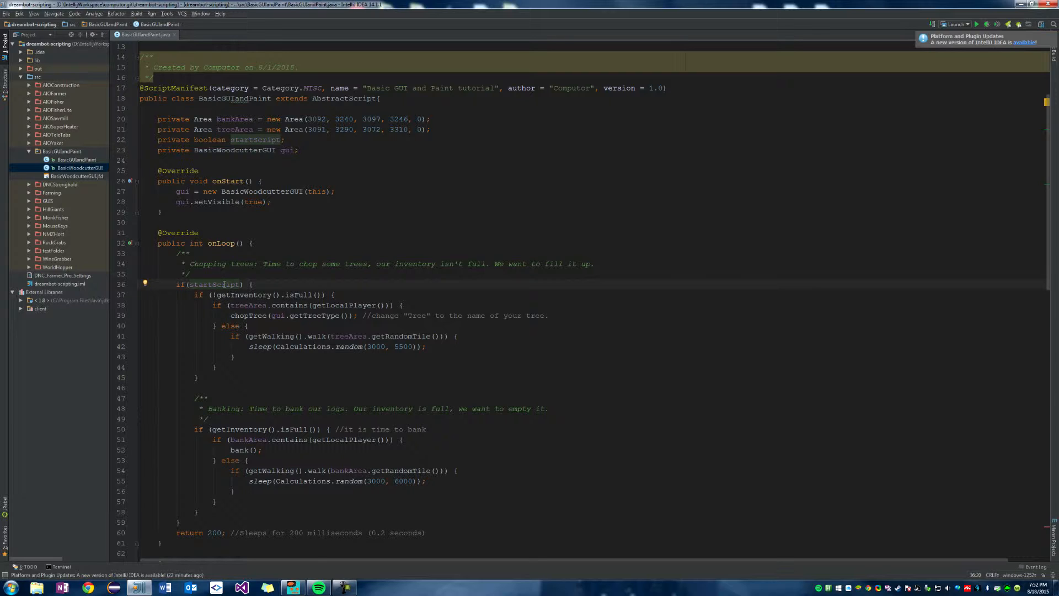
{"action": "left_click", "coordinate": [267, 283]}
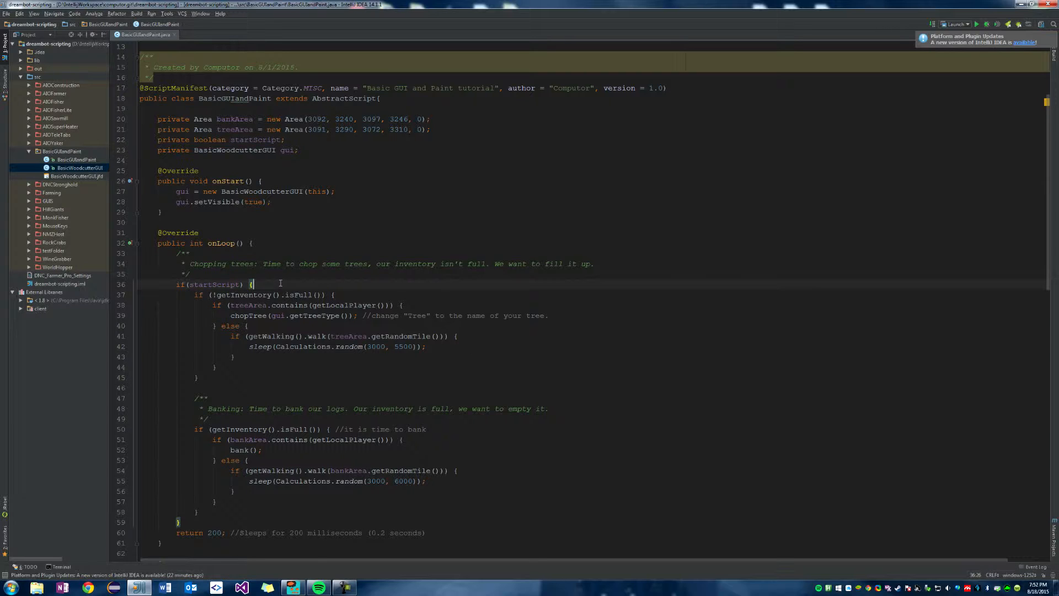
{"action": "left_click", "coordinate": [279, 316]}
{"action": "left_click", "coordinate": [325, 316]}
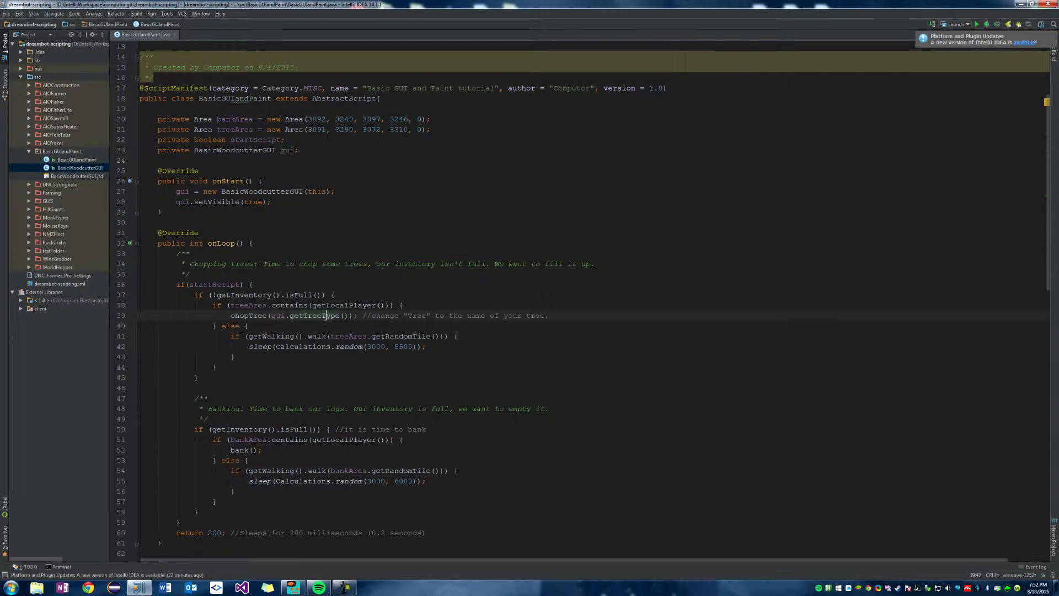
{"action": "left_click", "coordinate": [932, 25]}
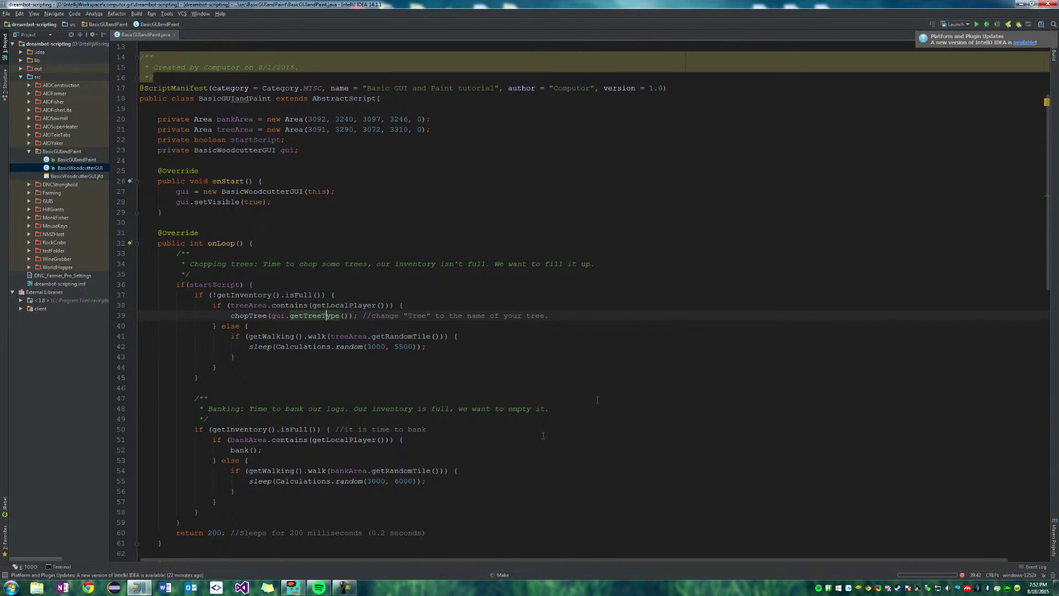
{"action": "left_click", "coordinate": [293, 588]}
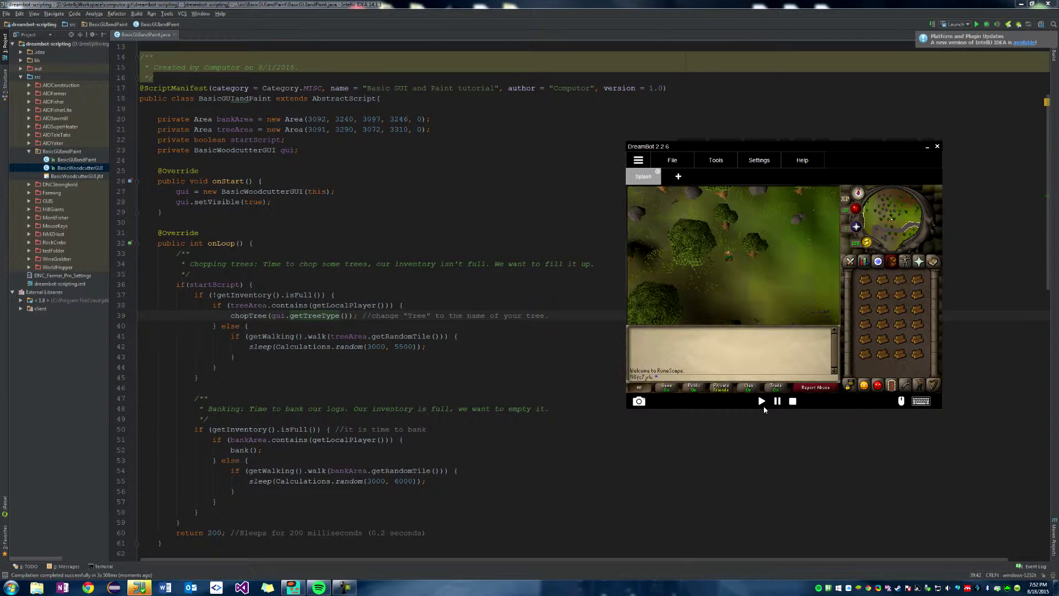
Start the Basic GUI and Paint tutorial script from the Script Manager.
{"action": "left_click", "coordinate": [762, 402]}
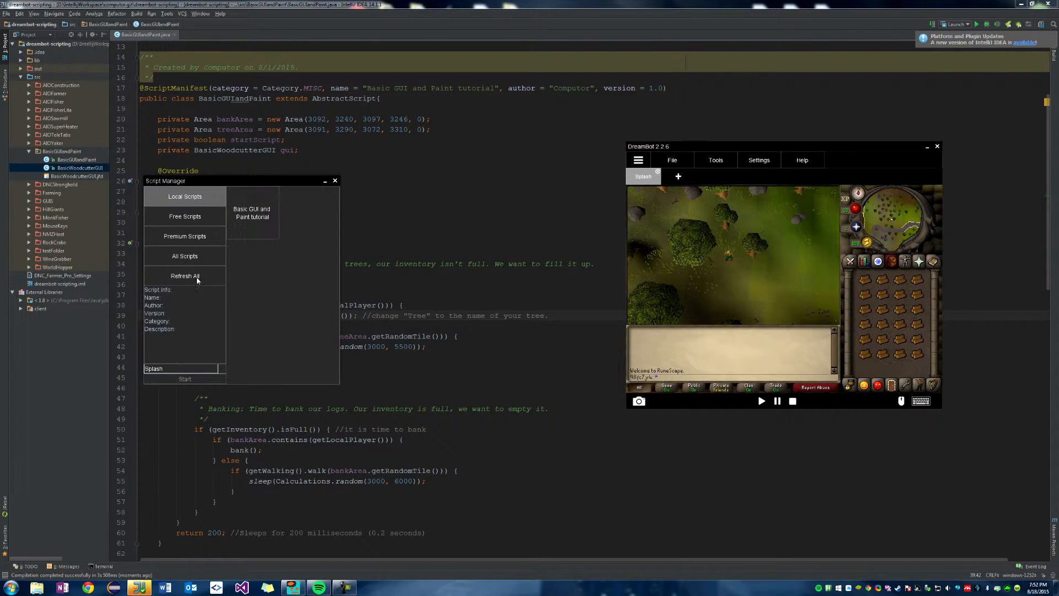
{"action": "left_click", "coordinate": [251, 212]}
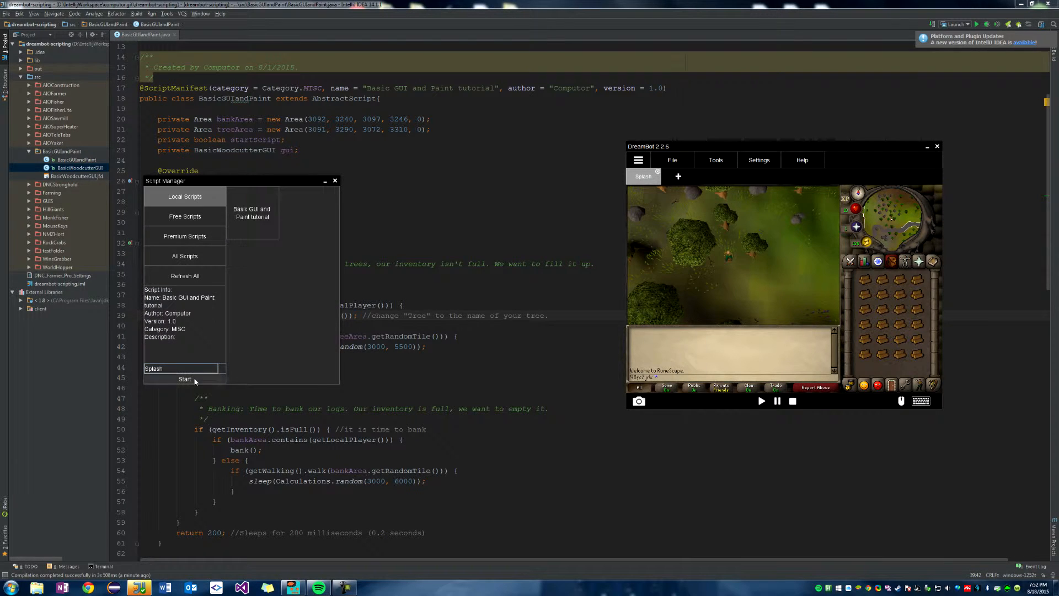
{"action": "left_click", "coordinate": [195, 378]}
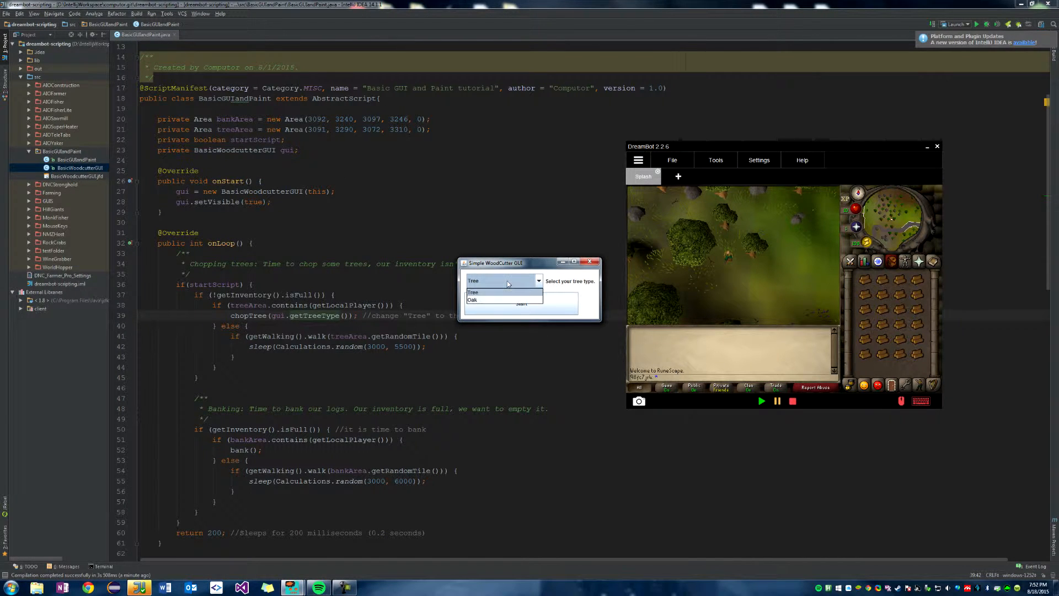
Start woodcutting with Tree chosen in the GUI, then reopen the Script Manager.
{"action": "left_click", "coordinate": [506, 281]}
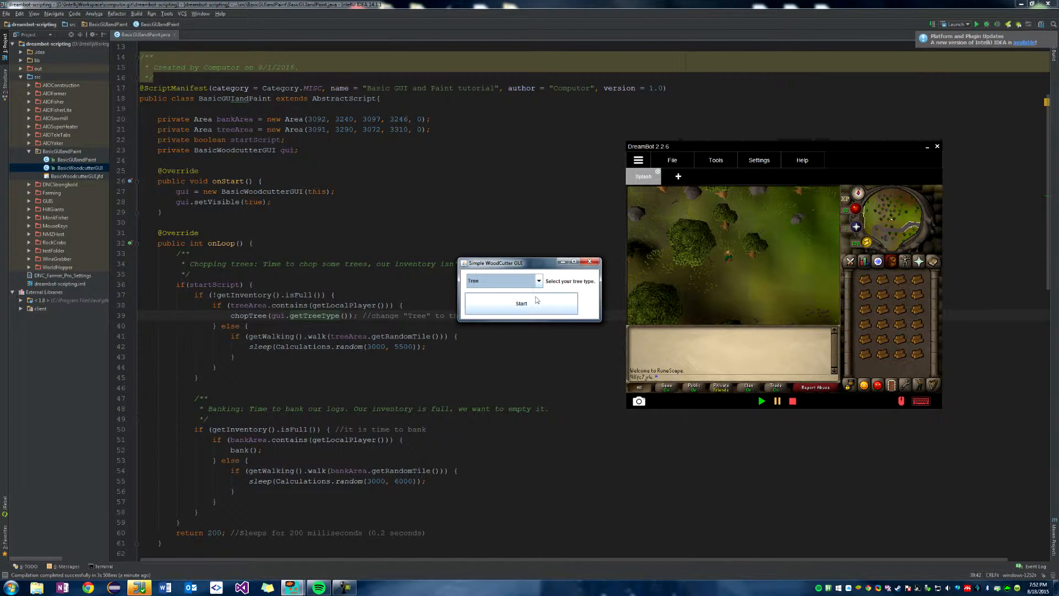
{"action": "left_click", "coordinate": [497, 282]}
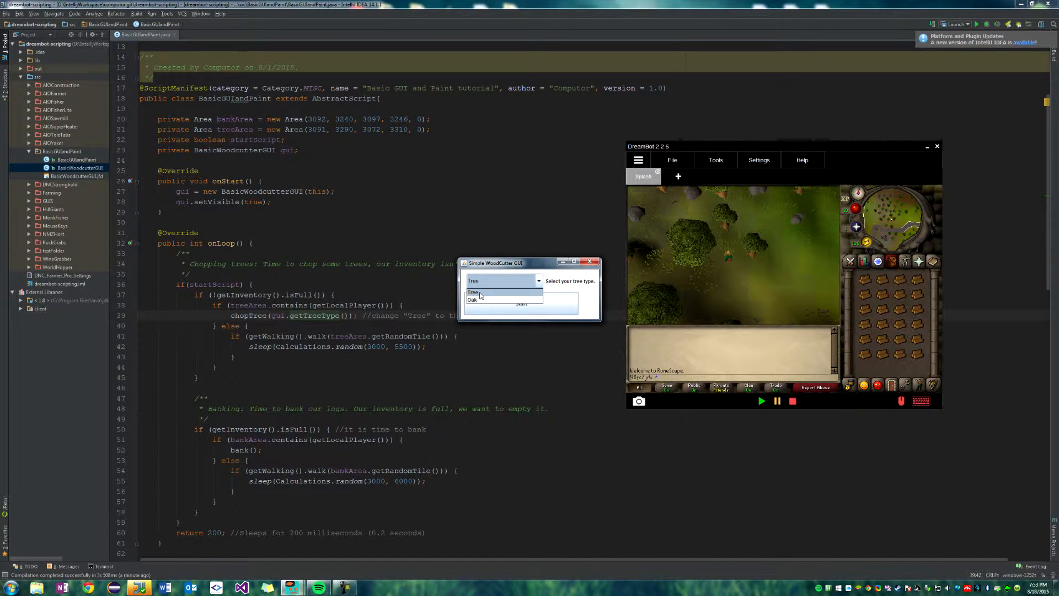
{"action": "left_click", "coordinate": [514, 280]}
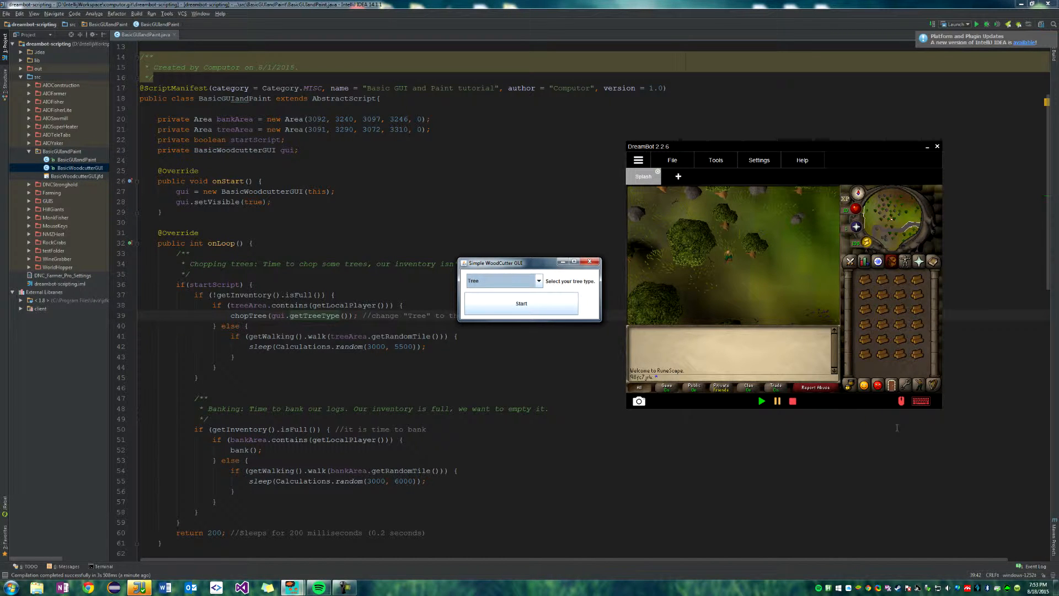
{"action": "right_click", "coordinate": [755, 253]}
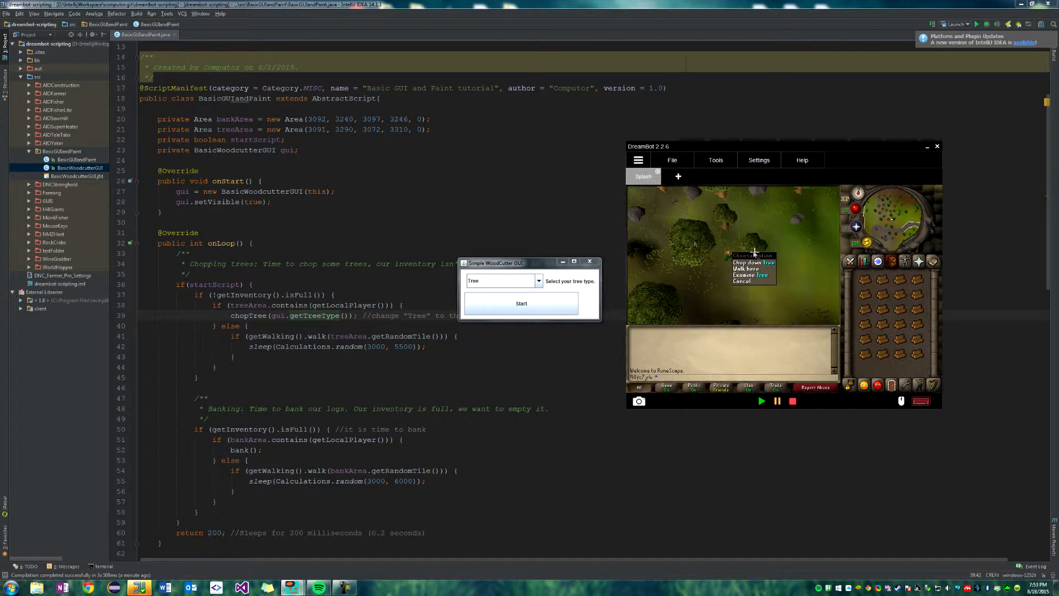
{"action": "left_click", "coordinate": [512, 281]}
{"action": "left_click", "coordinate": [519, 306]}
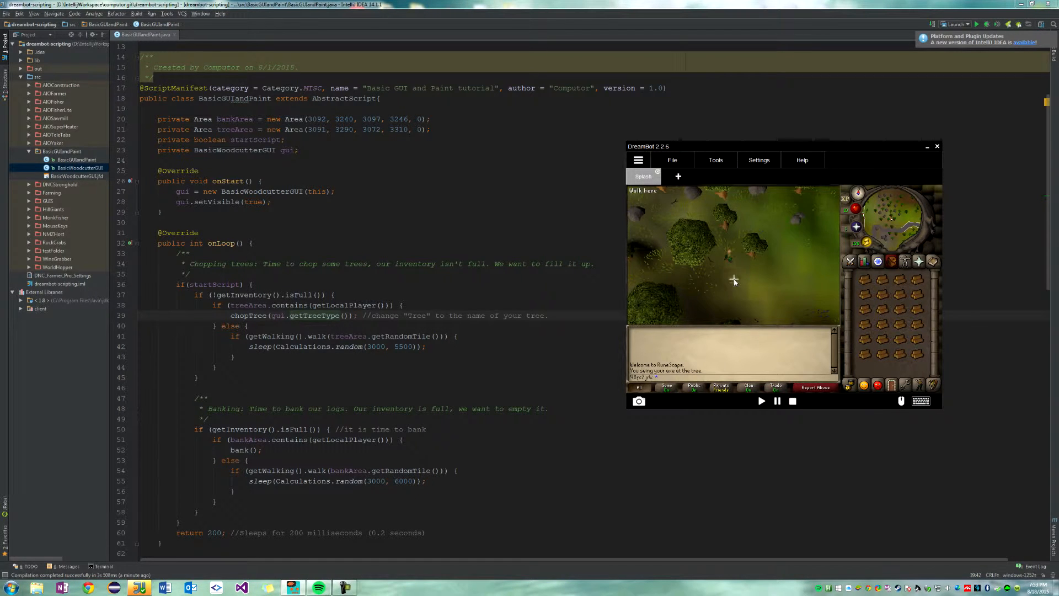
{"action": "left_click", "coordinate": [761, 401]}
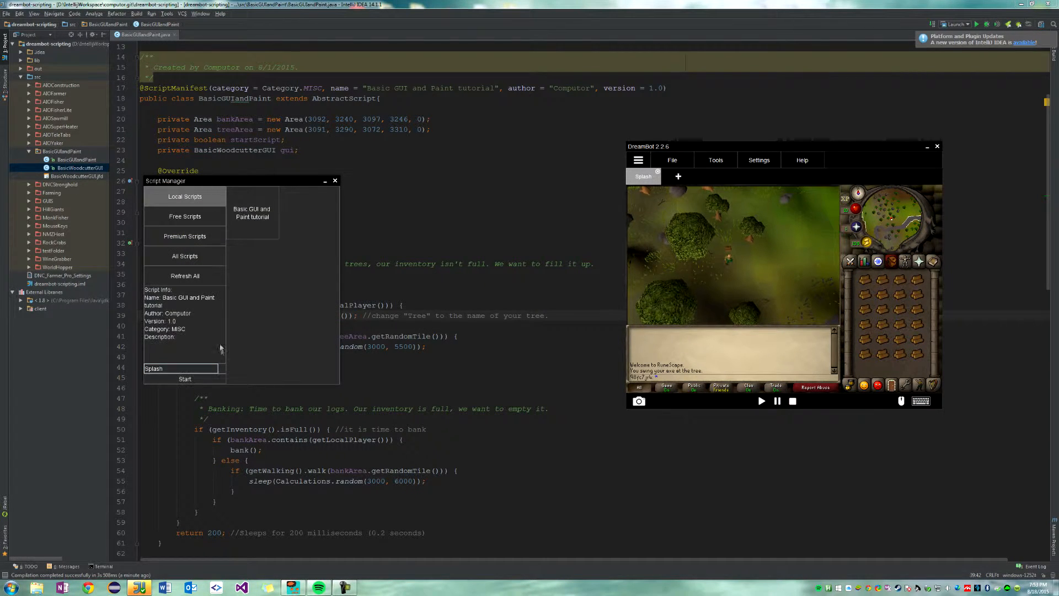
Run the script again with Oak chosen as the tree type.
{"action": "left_click", "coordinate": [202, 379]}
{"action": "left_click", "coordinate": [507, 281]}
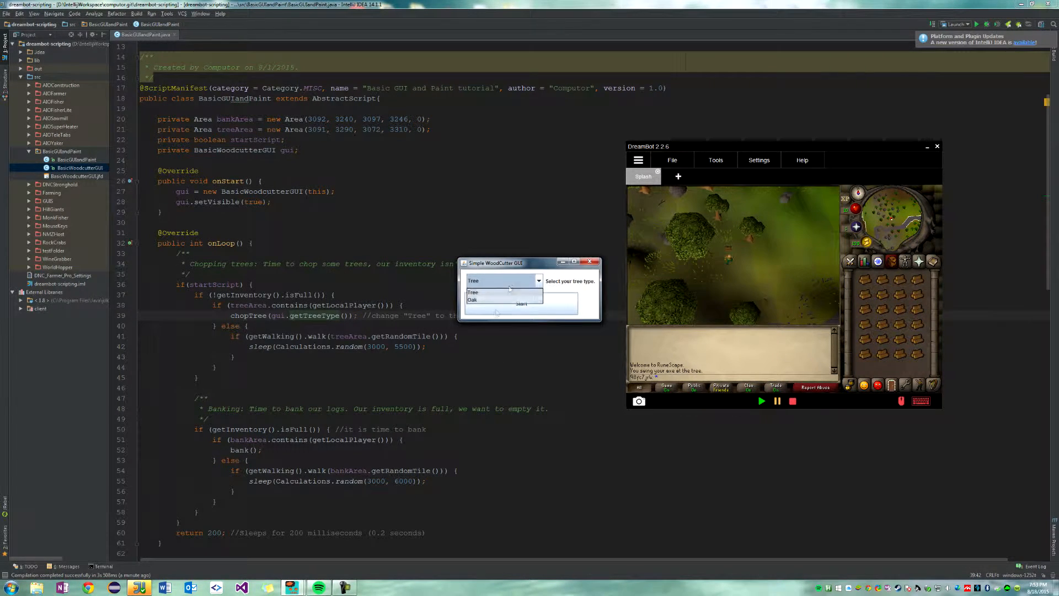
{"action": "left_click", "coordinate": [499, 299]}
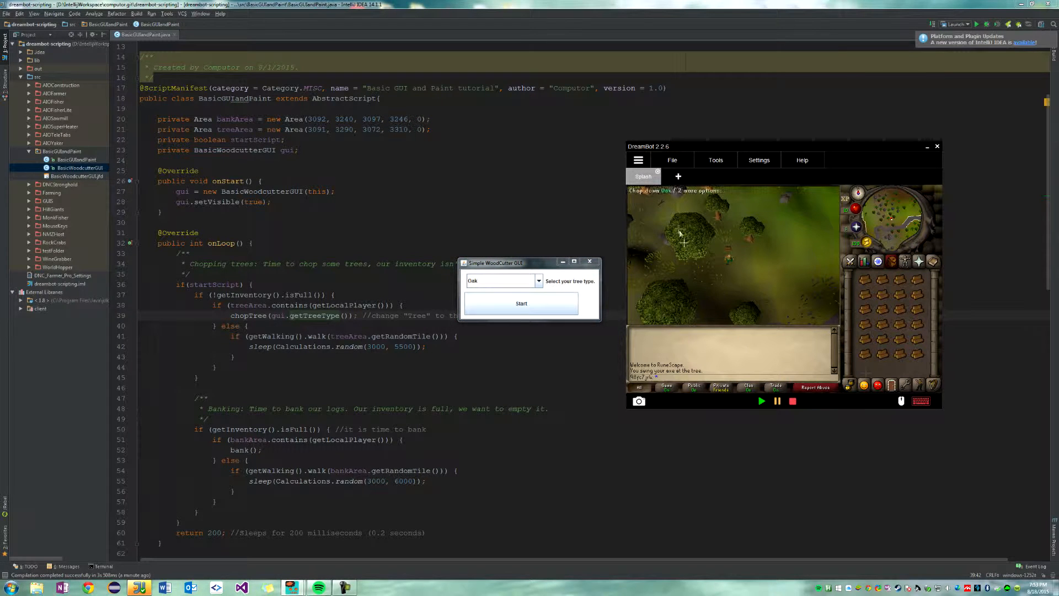
{"action": "left_click", "coordinate": [506, 301]}
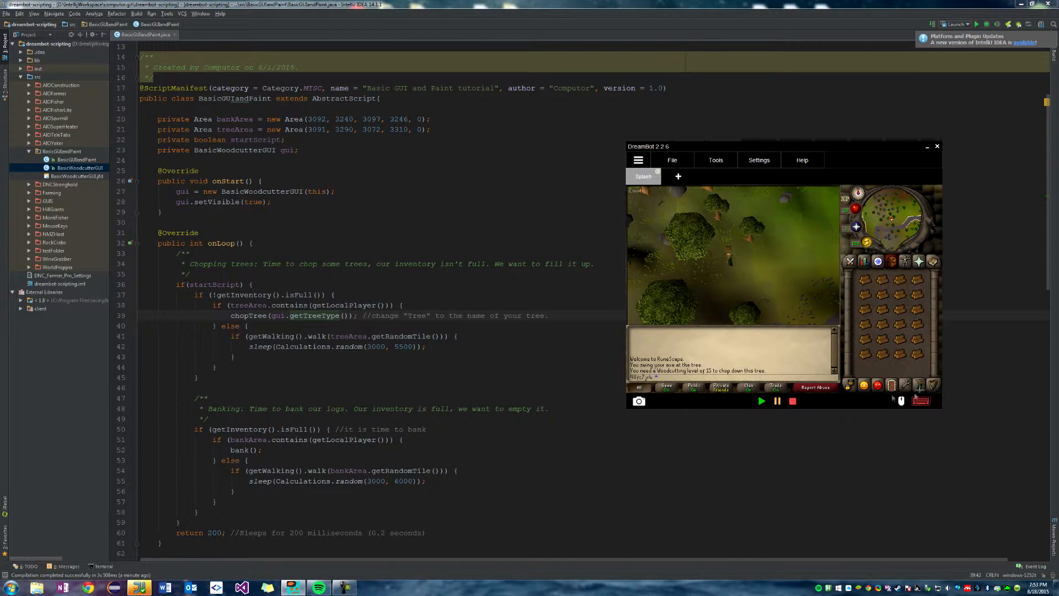
Check the Skills tab for the level 15 requirement, stop the script and return to IntelliJ.
{"action": "left_click", "coordinate": [864, 262]}
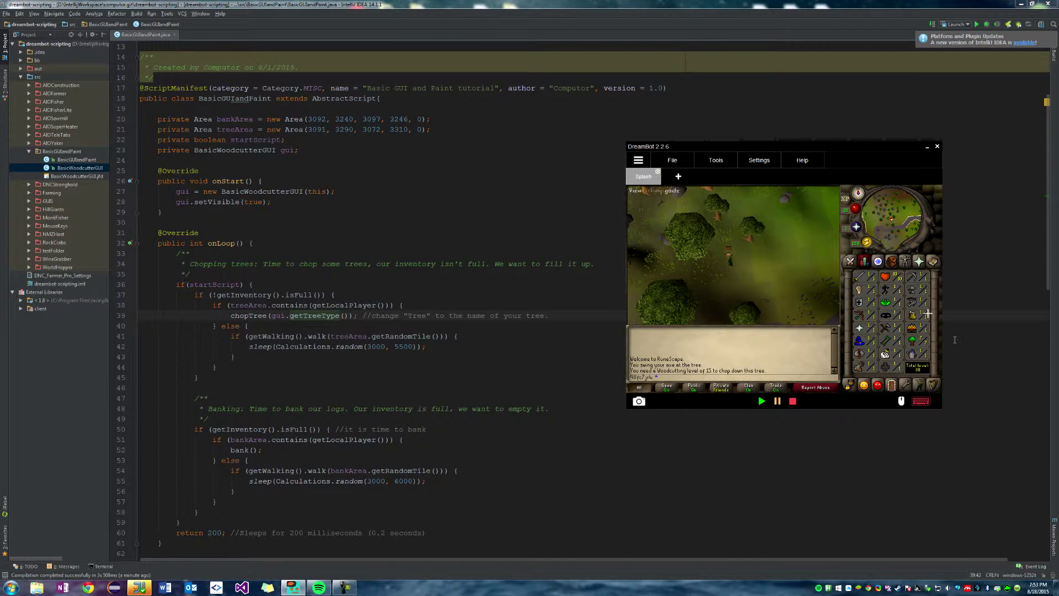
{"action": "left_click", "coordinate": [889, 262]}
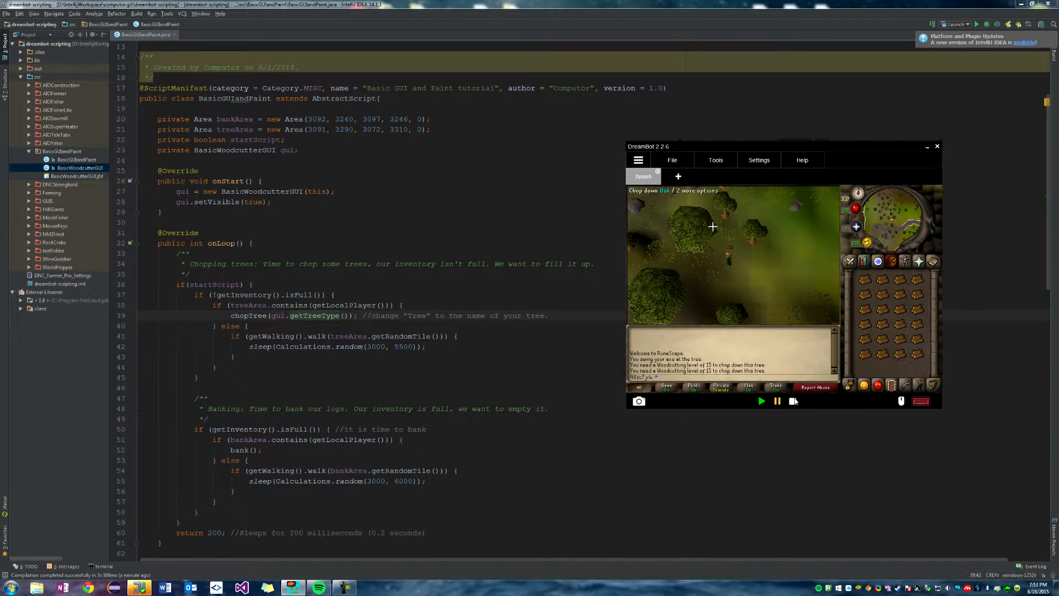
{"action": "left_click", "coordinate": [793, 401]}
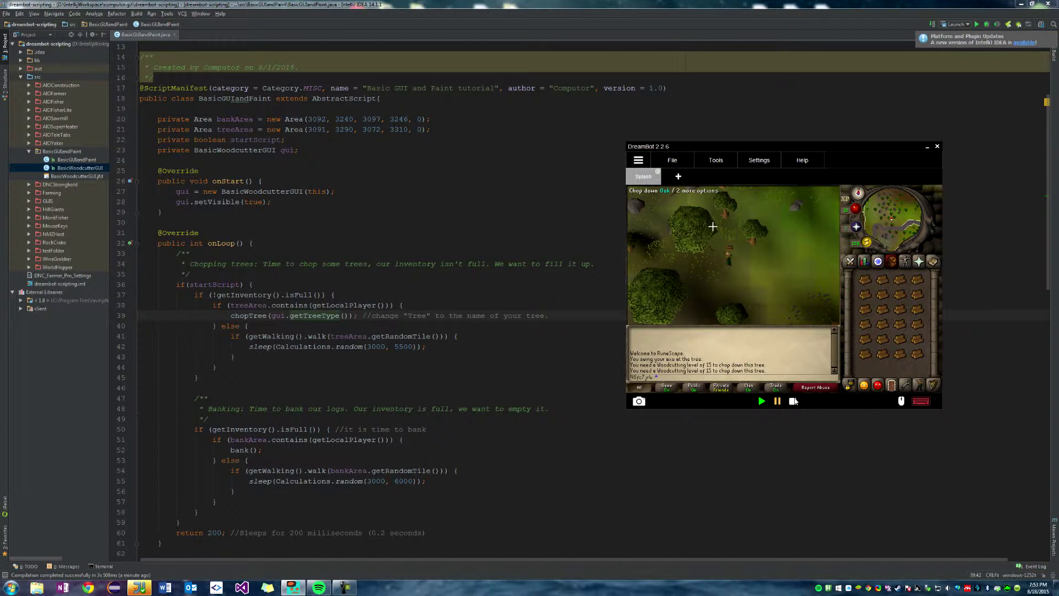
{"action": "left_click", "coordinate": [278, 214]}
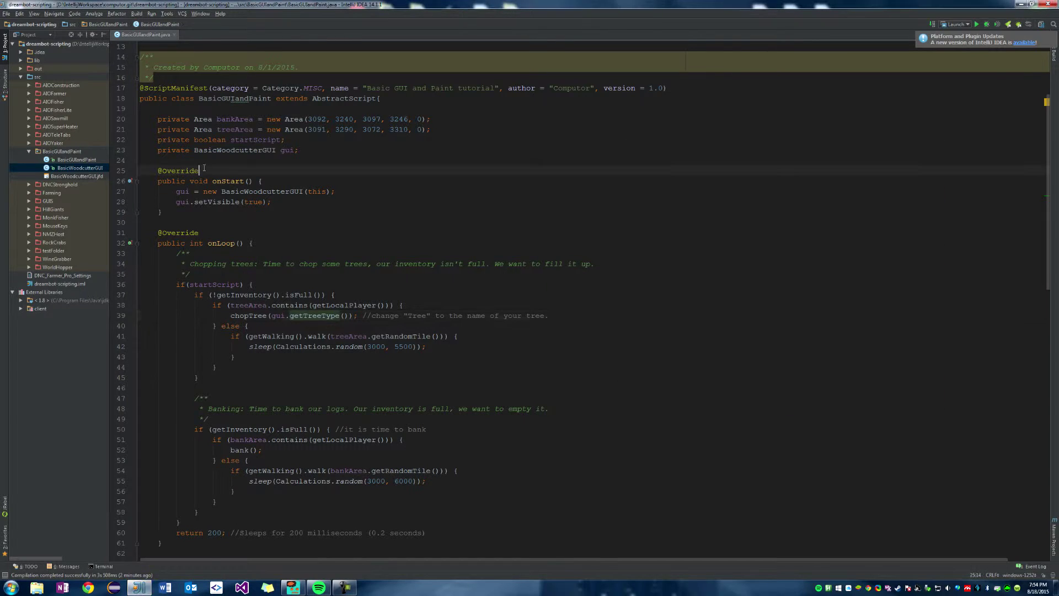
{"action": "double_click", "coordinate": [78, 168]}
{"action": "scroll", "coordinate": [215, 332], "scroll_direction": "down", "scroll_amount": 5}
{"action": "scroll", "coordinate": [218, 325], "scroll_direction": "up", "scroll_amount": 7}
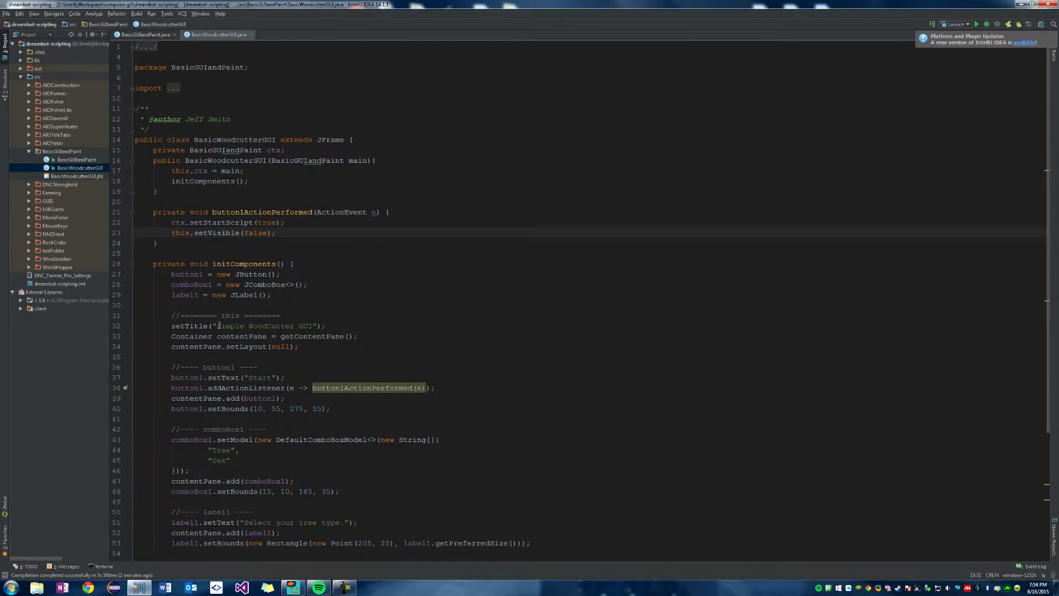
{"action": "left_click", "coordinate": [248, 36]}
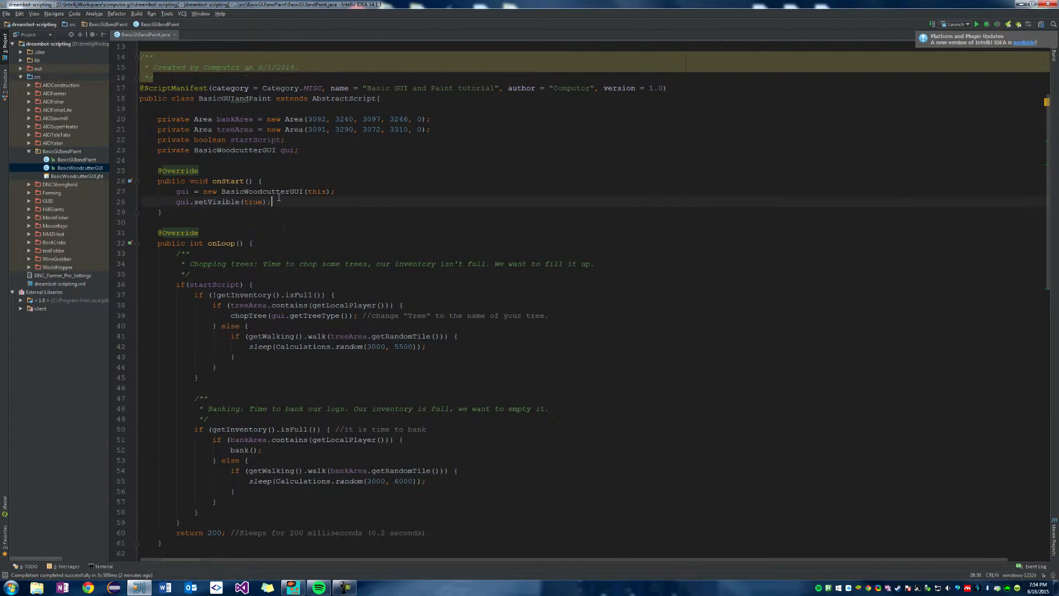
{"action": "scroll", "coordinate": [319, 430], "scroll_direction": "up", "scroll_amount": 5}
{"action": "left_click", "coordinate": [272, 326]}
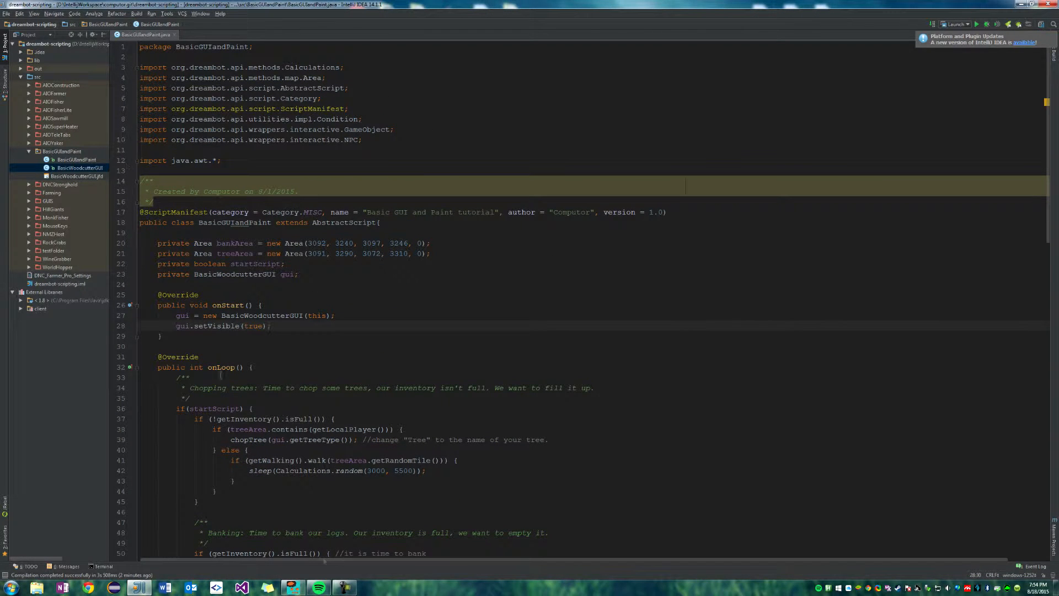
{"action": "left_click", "coordinate": [72, 168]}
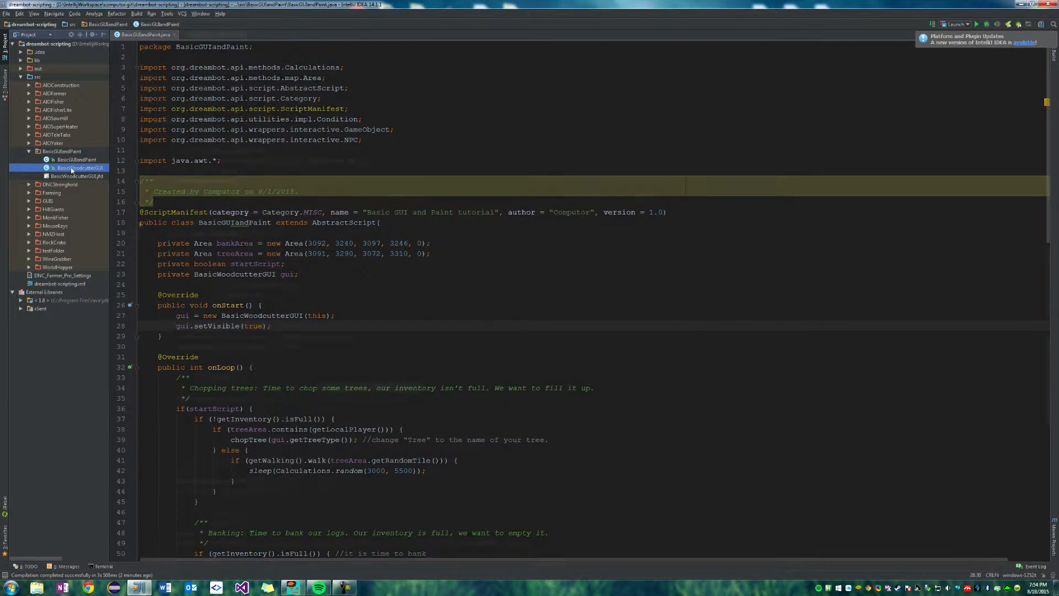
{"action": "double_click", "coordinate": [71, 169]}
{"action": "type", "text": "\"Oak\","}
{"action": "scroll", "coordinate": [278, 281], "scroll_direction": "down", "scroll_amount": 2}
{"action": "left_click", "coordinate": [250, 288]}
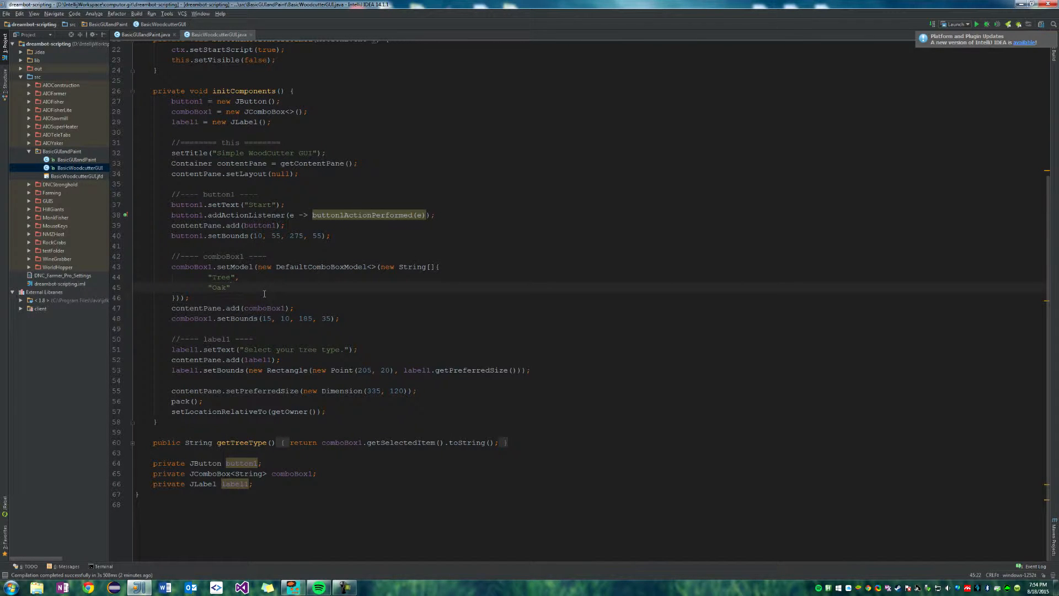
{"action": "key", "text": "Return"}
{"action": "type", "text": "\"Magic Tree\""}
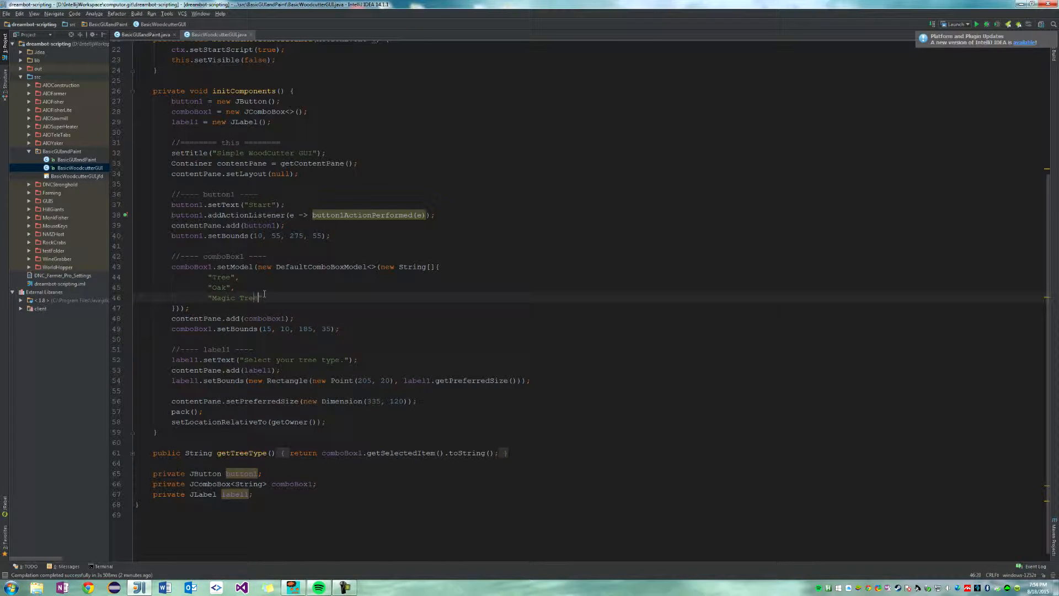
{"action": "key", "text": "BackSpace"}
{"action": "key", "text": "BackSpace"}
{"action": "key", "text": "BackSpace"}
{"action": "key", "text": "BackSpace"}
{"action": "key", "text": "BackSpace"}
{"action": "key", "text": "BackSpace"}
{"action": "key", "text": "BackSpace"}
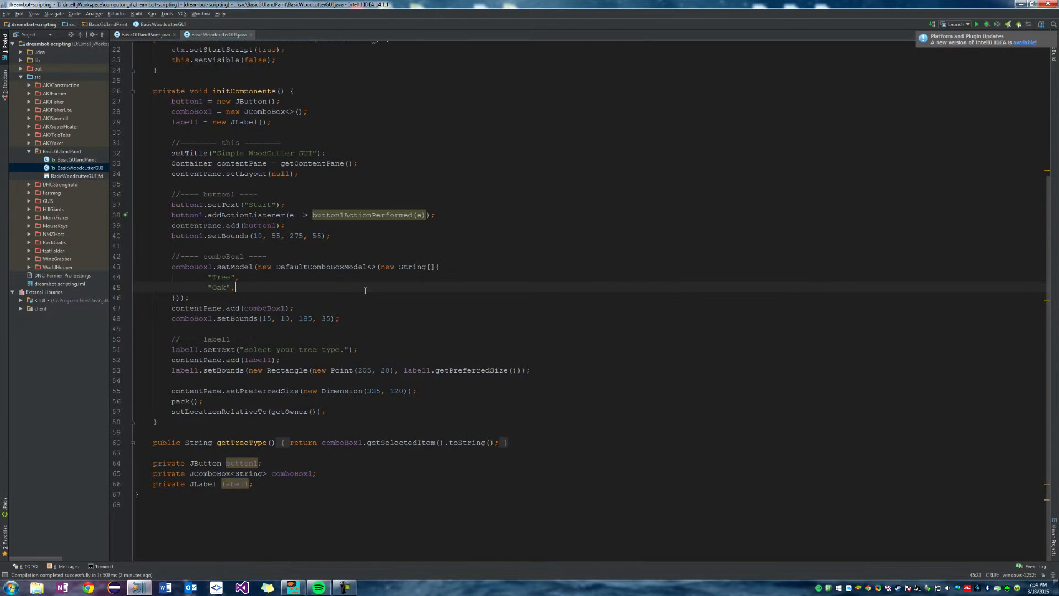
{"action": "key", "text": "Return"}
{"action": "type", "text": "\"Yew"}
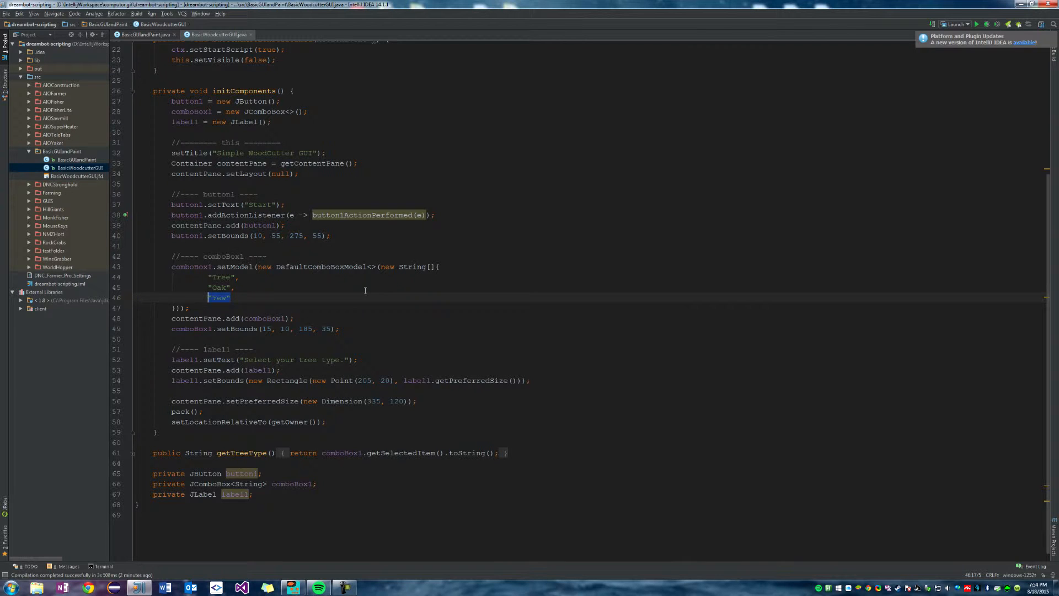
{"action": "key", "text": "BackSpace"}
{"action": "key", "text": "BackSpace"}
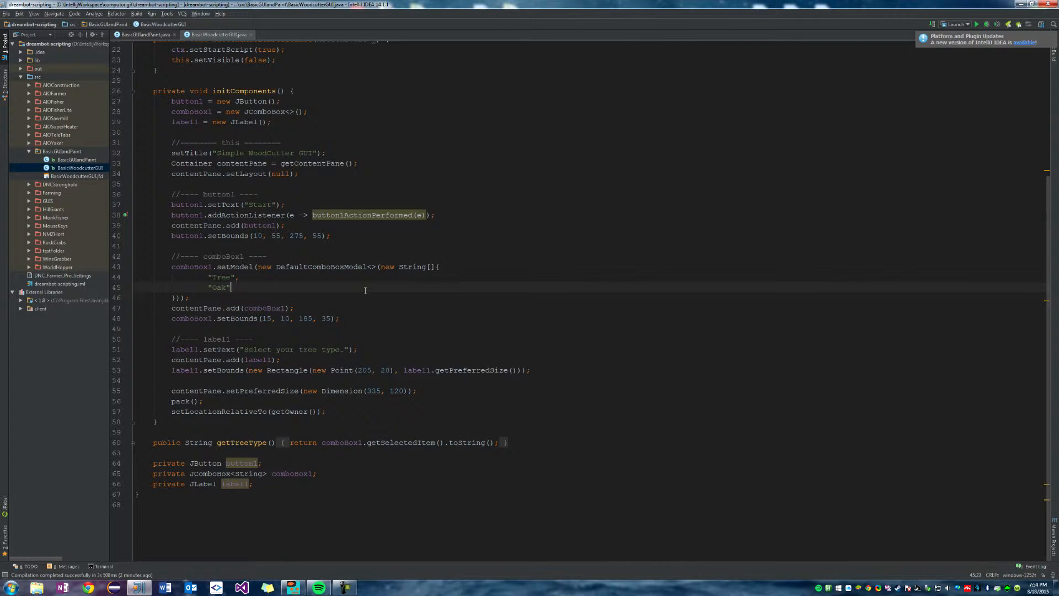
{"action": "key", "text": "ctrl+F4"}
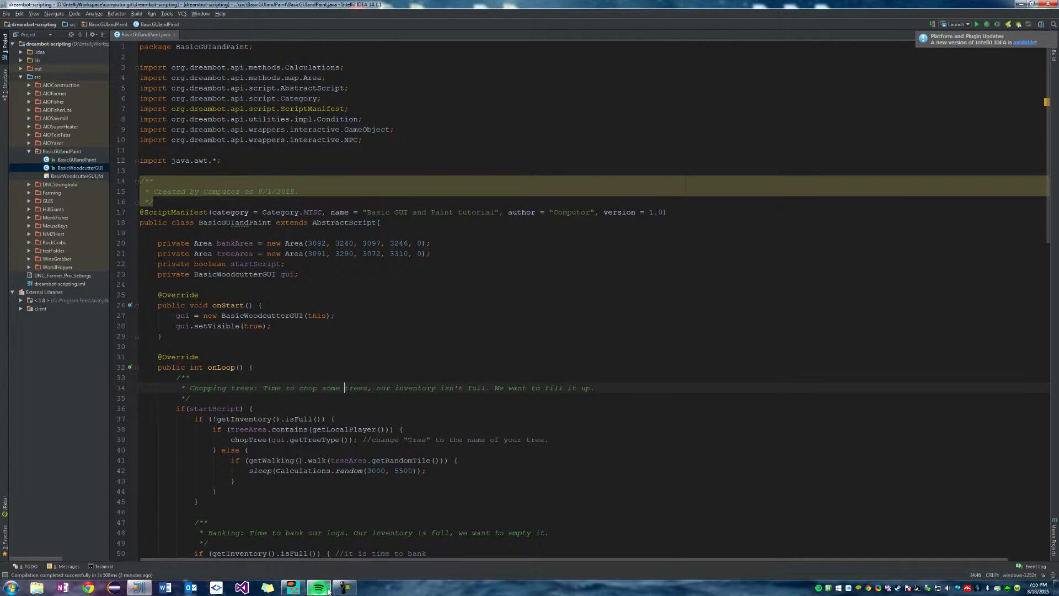
{"action": "left_click", "coordinate": [292, 587]}
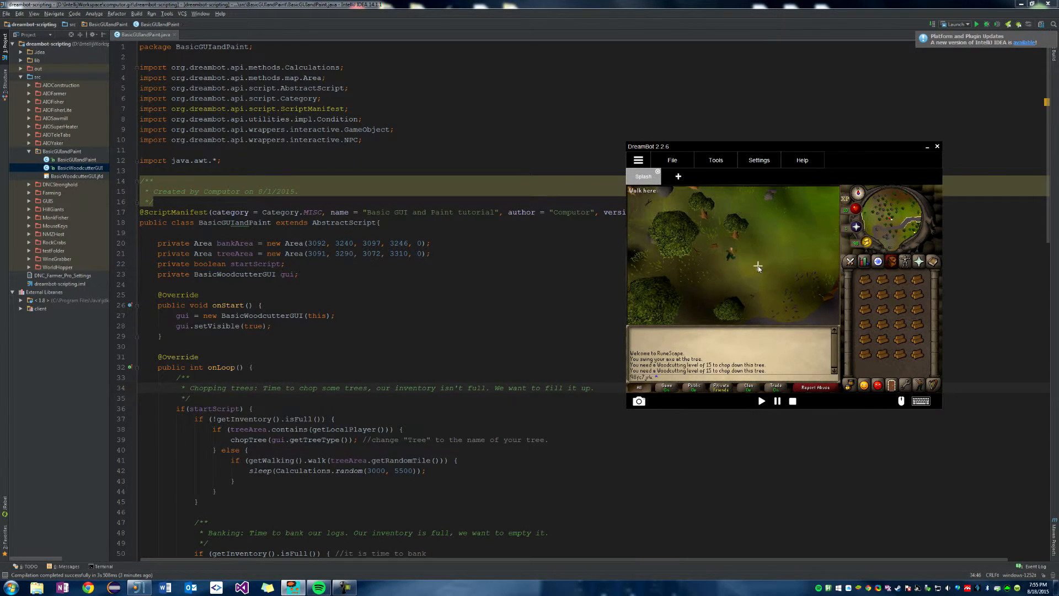
{"action": "left_click", "coordinate": [458, 460]}
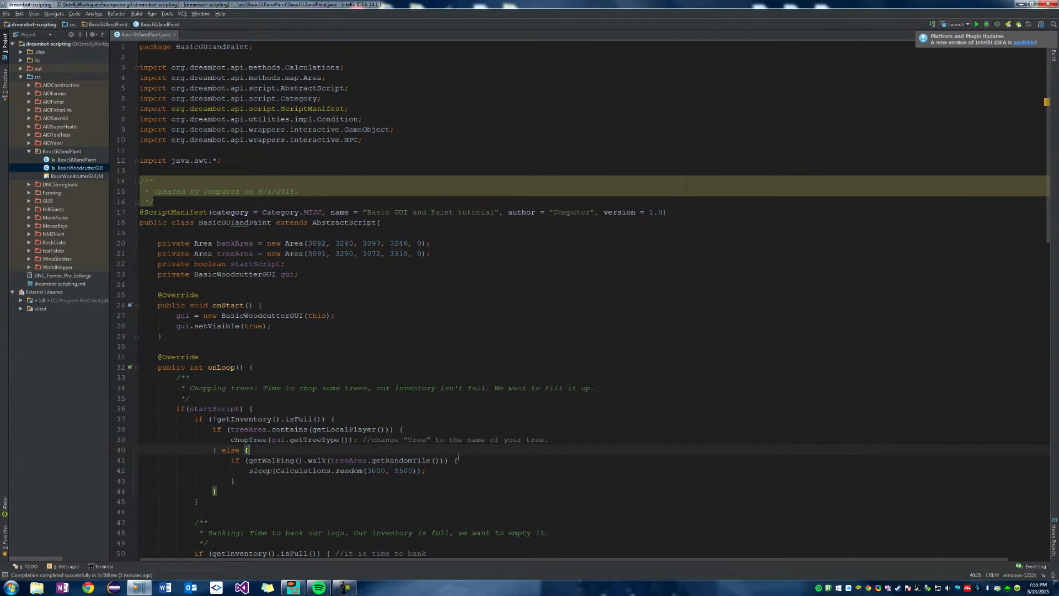
{"action": "scroll", "coordinate": [485, 461], "scroll_direction": "down", "scroll_amount": 10}
{"action": "scroll", "coordinate": [283, 286], "scroll_direction": "down", "scroll_amount": 4}
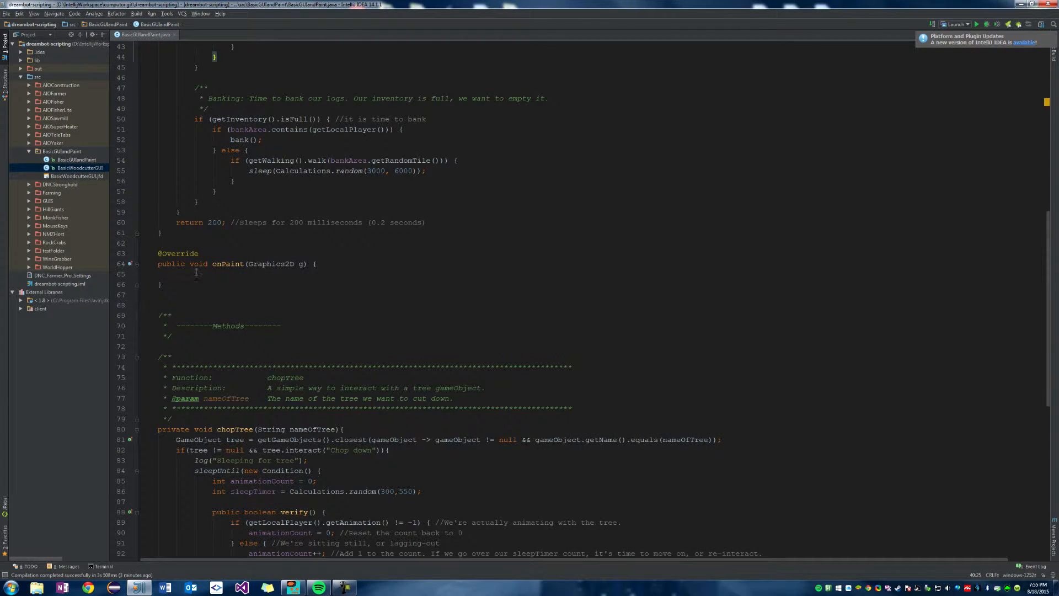
{"action": "left_click", "coordinate": [284, 278]}
{"action": "key", "text": "Up"}
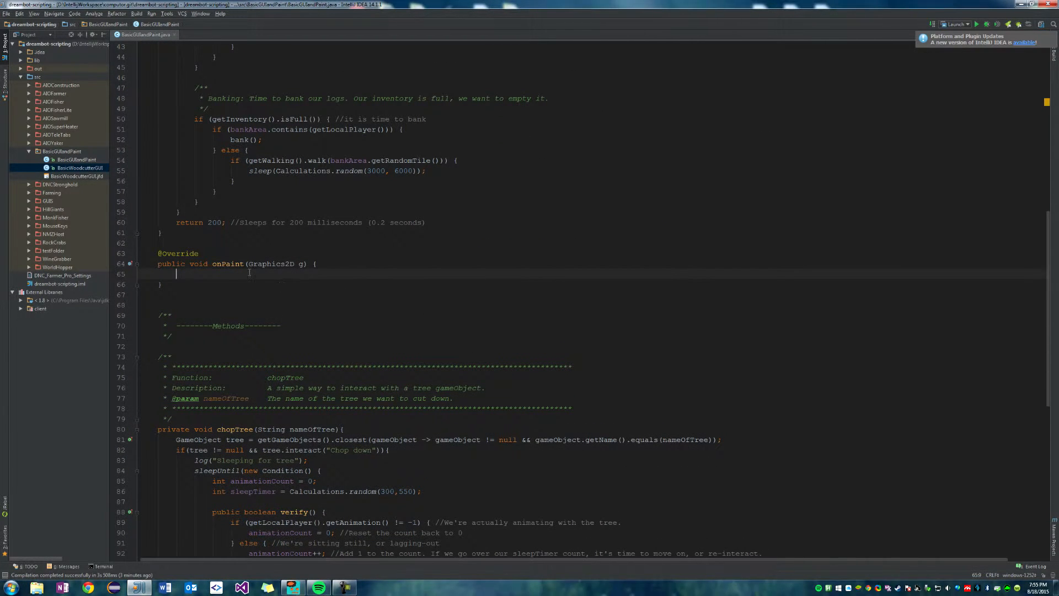
{"action": "key", "text": "Up"}
{"action": "scroll", "coordinate": [221, 263], "scroll_direction": "up", "scroll_amount": 1}
{"action": "scroll", "coordinate": [217, 368], "scroll_direction": "up", "scroll_amount": 7}
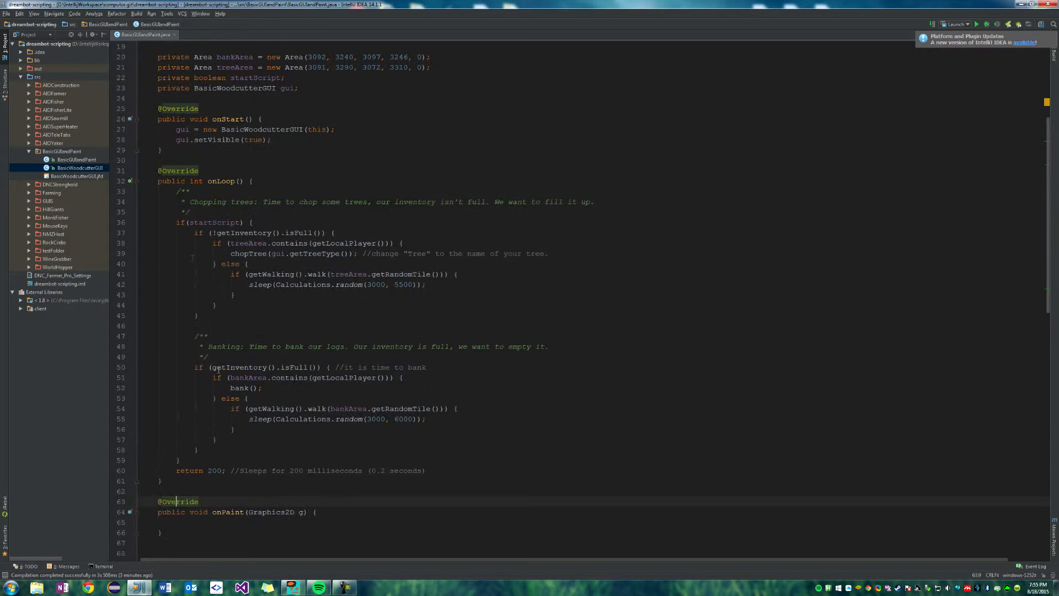
{"action": "scroll", "coordinate": [253, 370], "scroll_direction": "down", "scroll_amount": 5}
{"action": "left_click", "coordinate": [201, 368]}
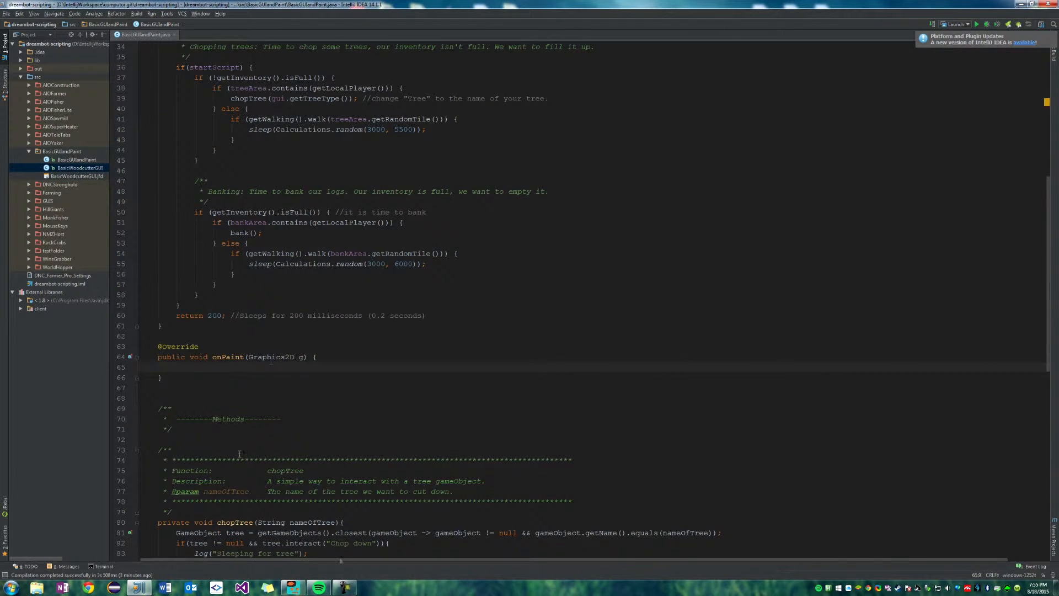
{"action": "left_click", "coordinate": [292, 587]}
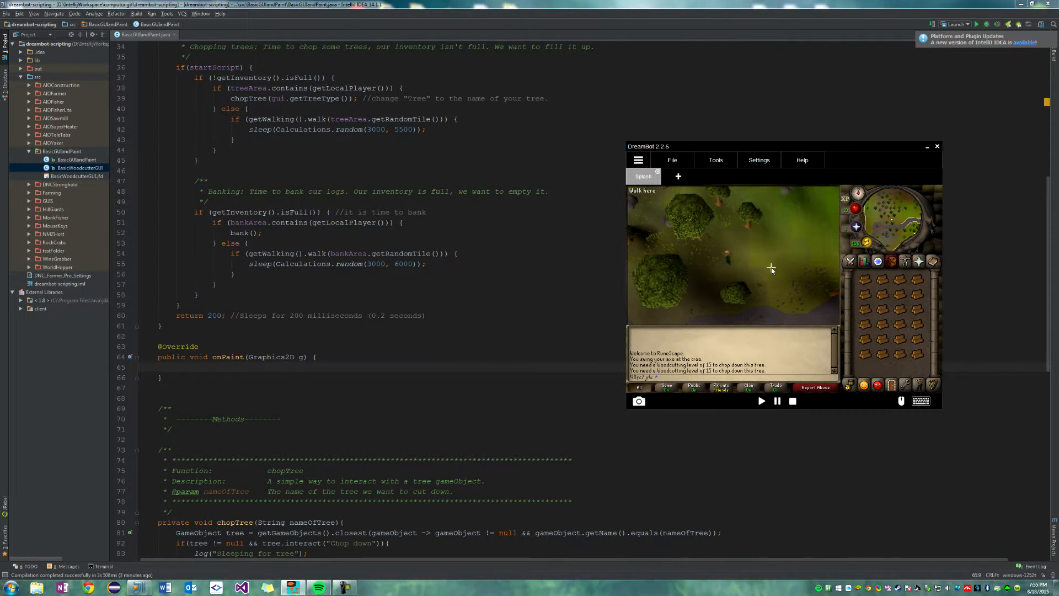
{"action": "left_click", "coordinate": [269, 364]}
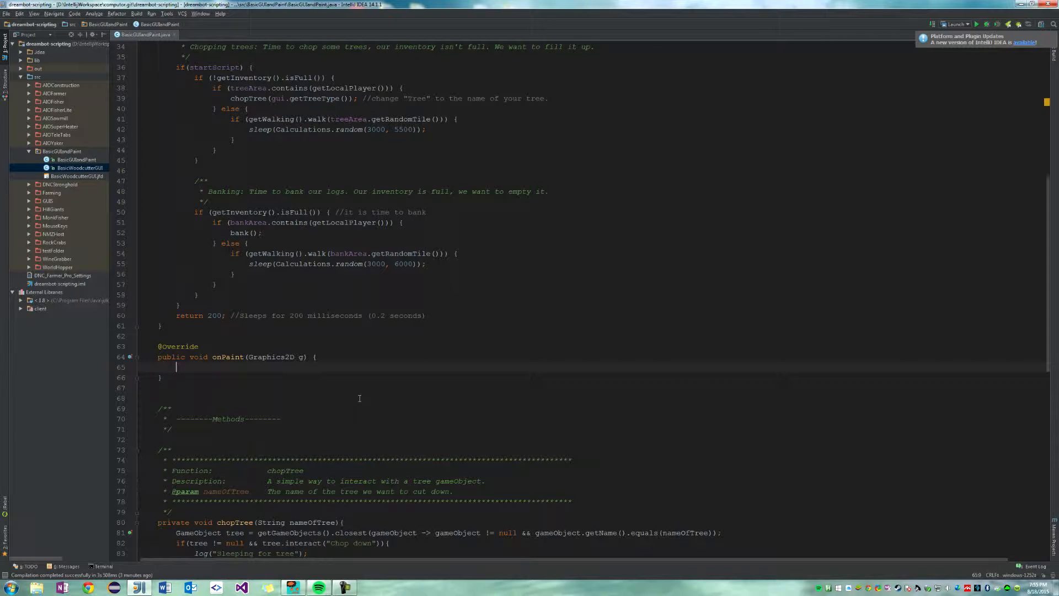
{"action": "left_click", "coordinate": [292, 589]}
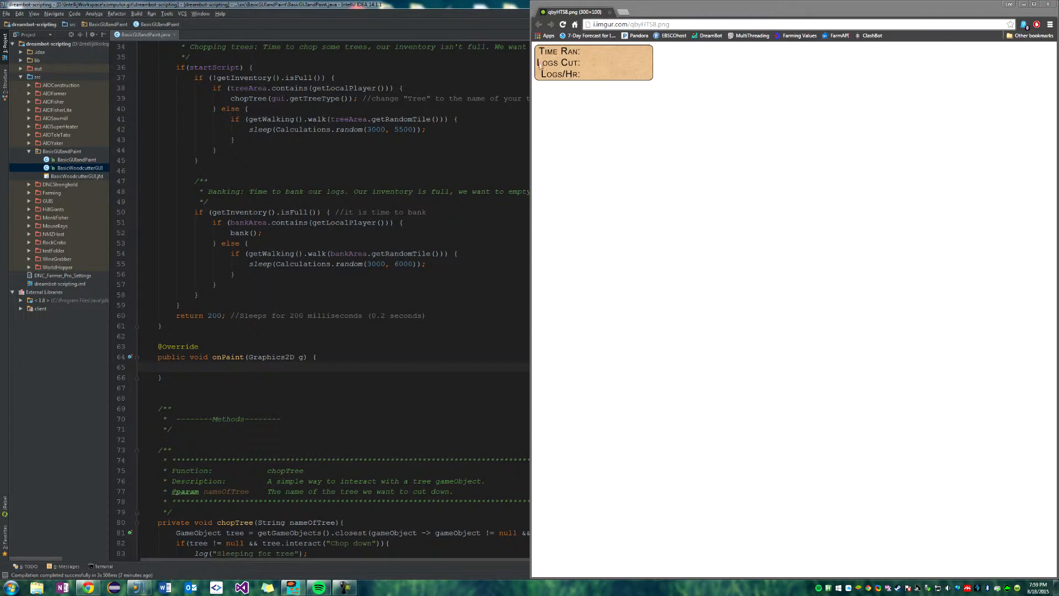
Copy the Imgur image link and paste it as a comment inside onPaint.
{"action": "left_click", "coordinate": [629, 24]}
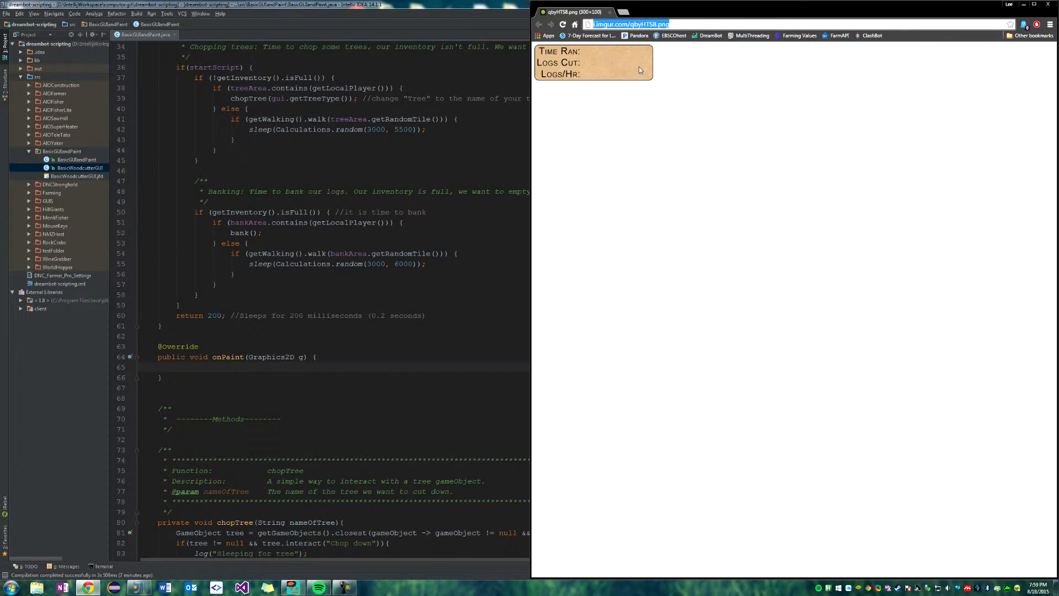
{"action": "left_click", "coordinate": [605, 63]}
{"action": "right_click", "coordinate": [569, 63]}
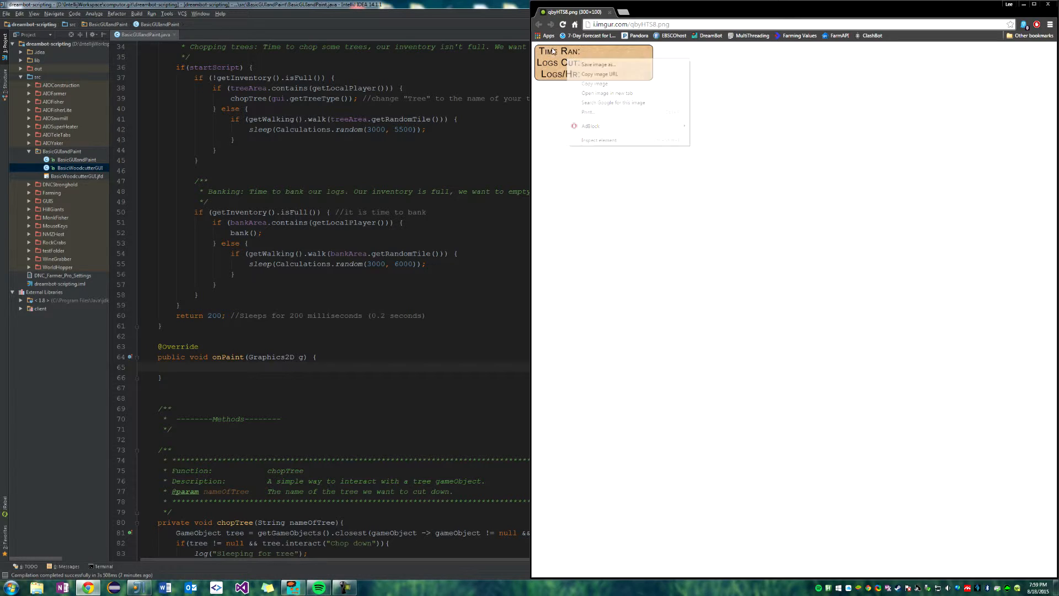
{"action": "left_click", "coordinate": [612, 103]}
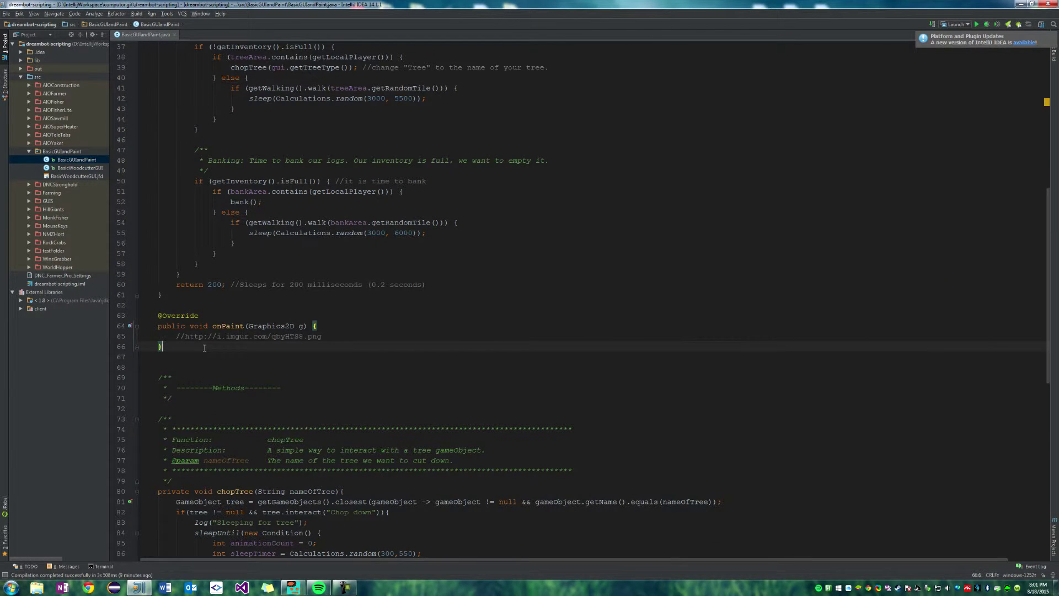
{"action": "key", "text": "Return"}
{"action": "key", "text": "Return"}
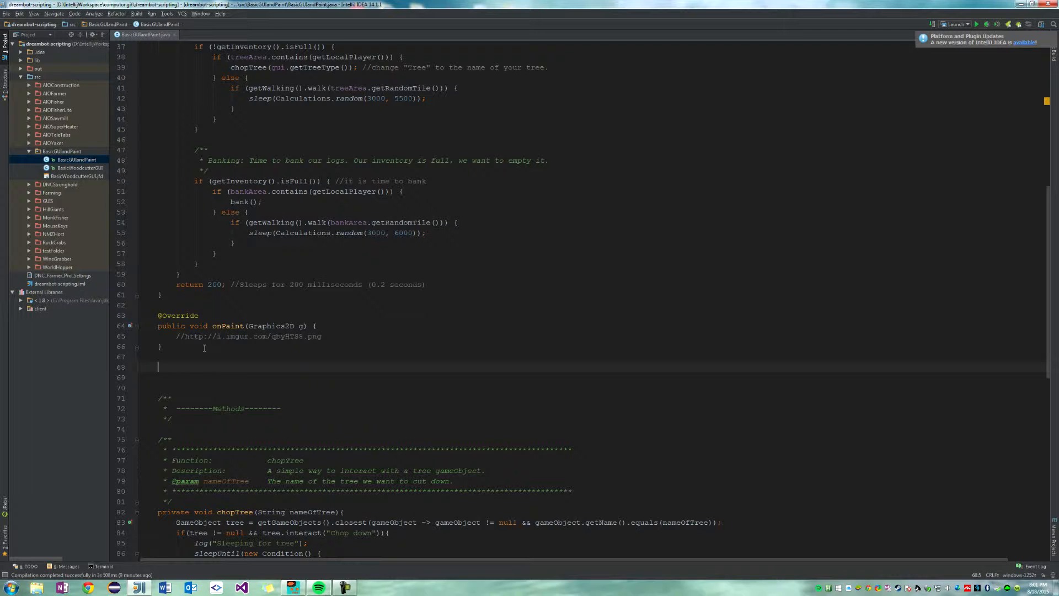
{"action": "key", "text": "alt+Tab"}
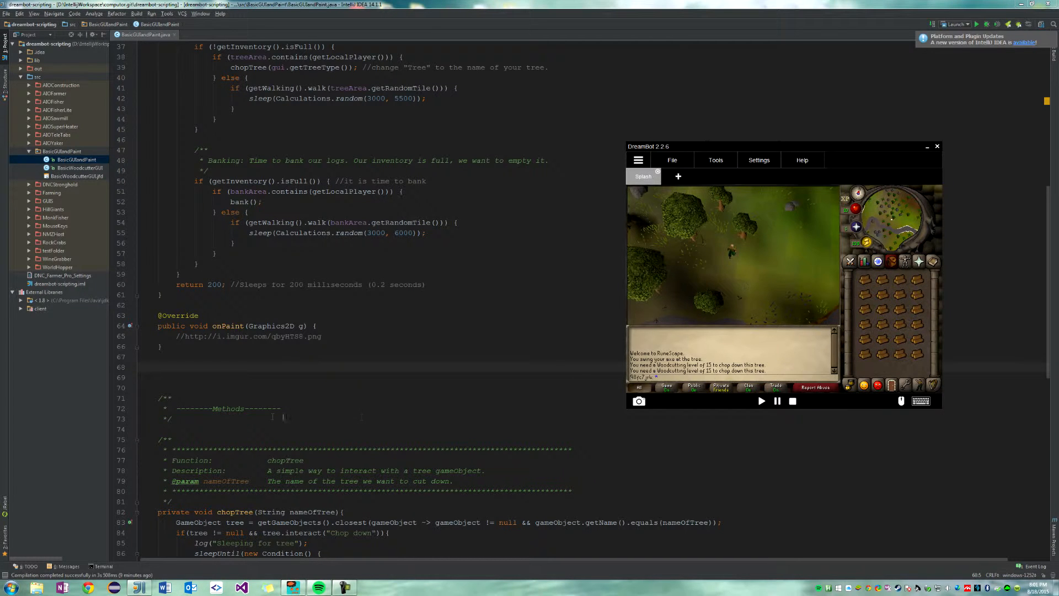
Declare private Image getImage(String url) with a try block and a catch (IOException e) returning null.
{"action": "left_click", "coordinate": [186, 359]}
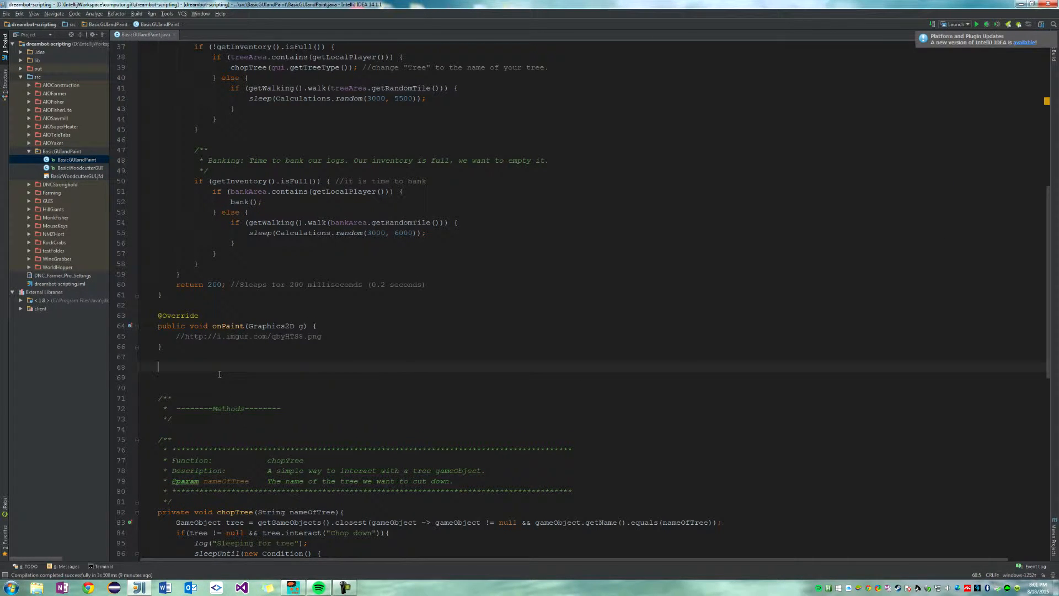
{"action": "type", "text": "private "}
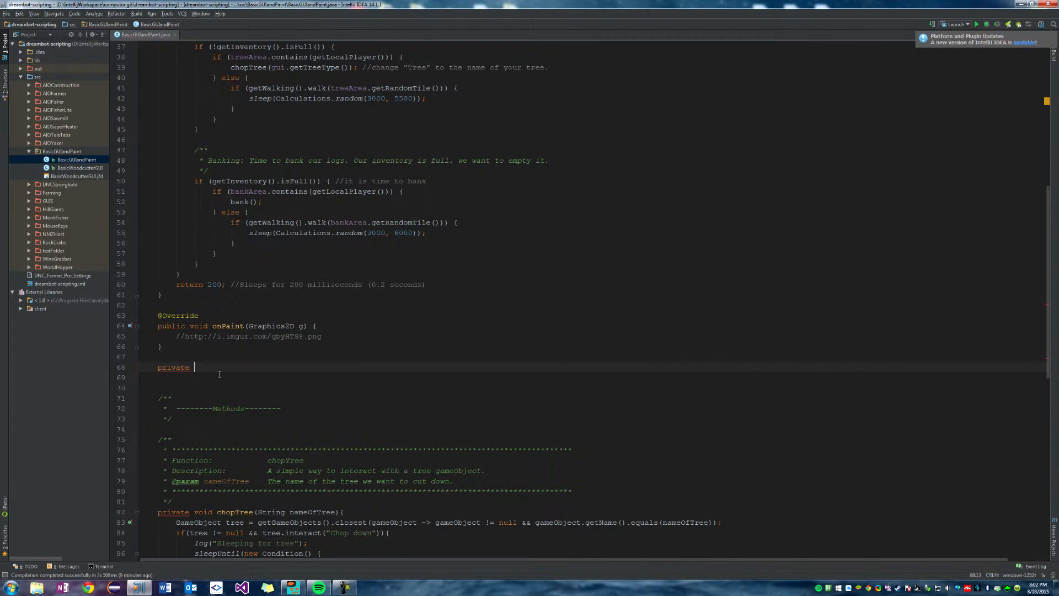
{"action": "type", "text": "Image"}
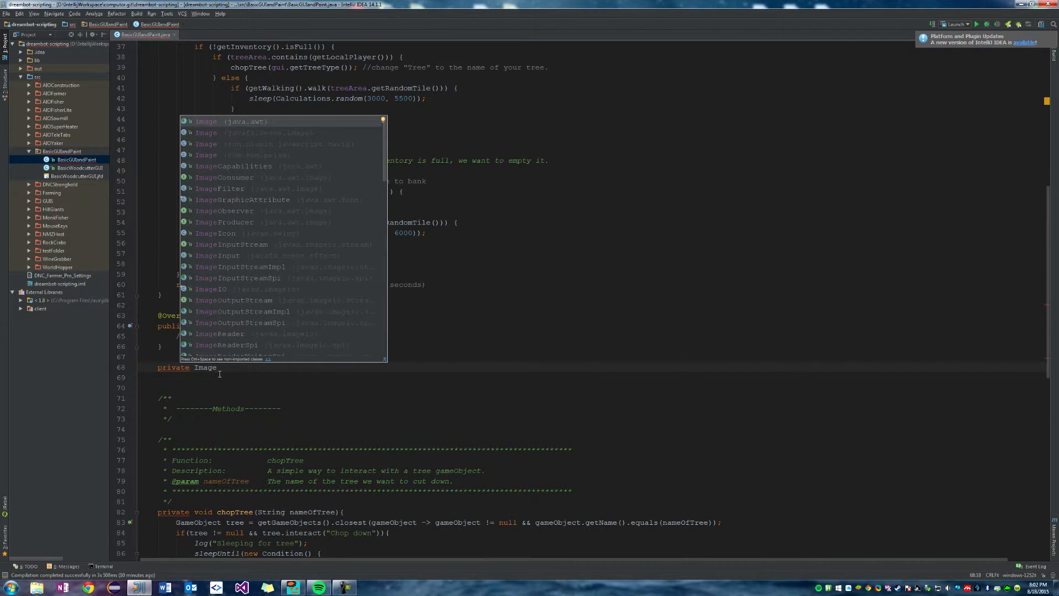
{"action": "key", "text": "Escape"}
{"action": "type", "text": " get"}
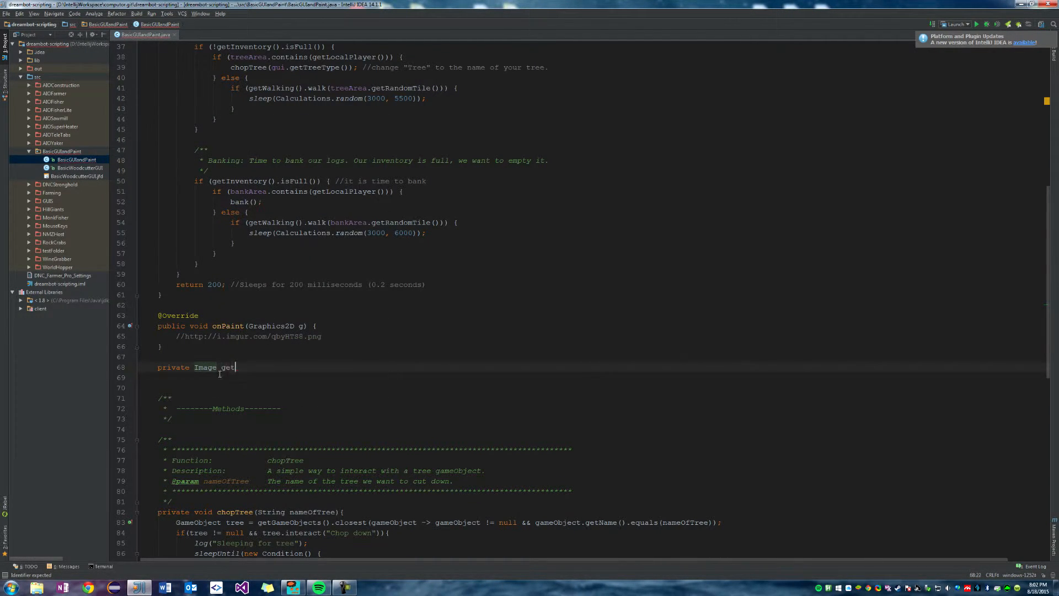
{"action": "type", "text": "Image(S"}
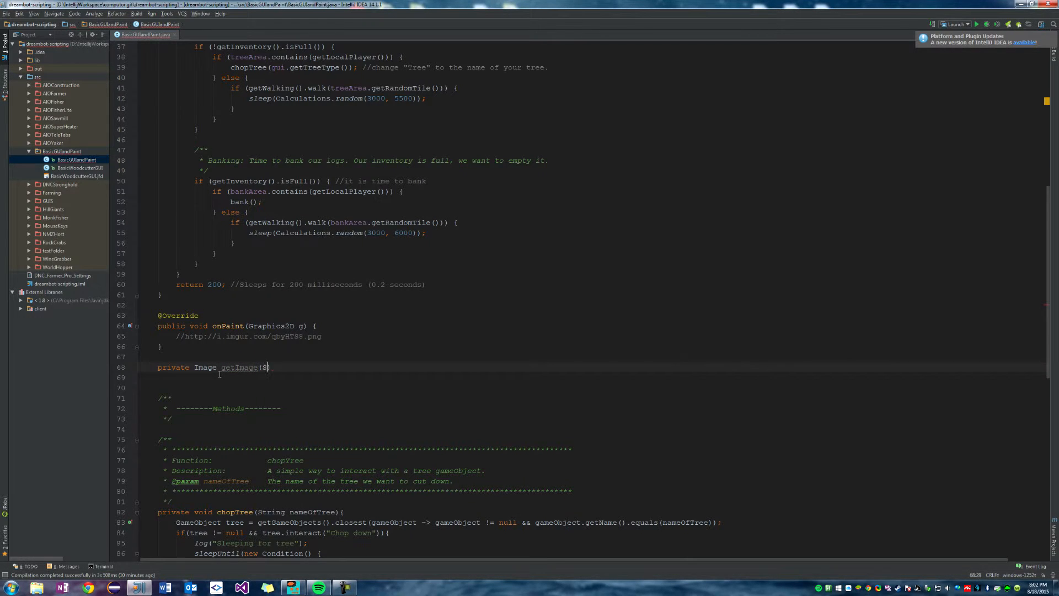
{"action": "type", "text": "tring url"}
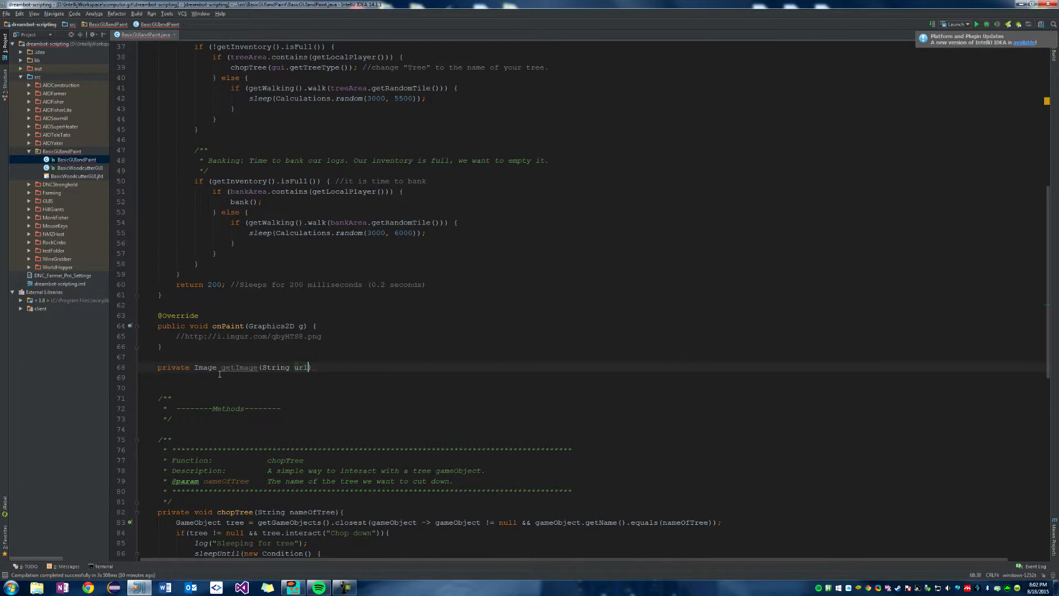
{"action": "type", "text": "){"}
{"action": "key", "text": "Return"}
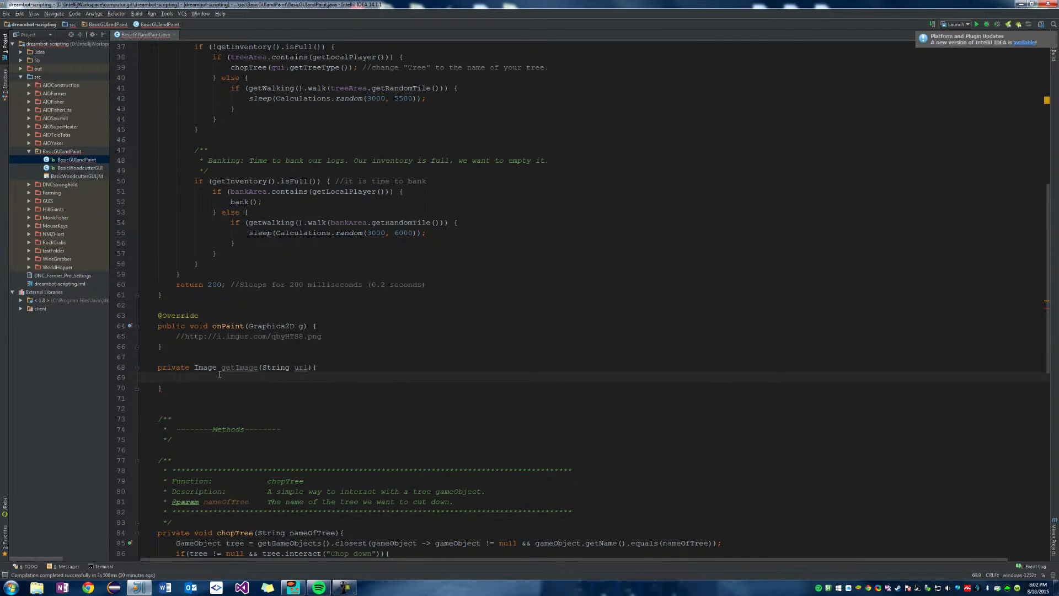
{"action": "type", "text": "tr"}
{"action": "key", "text": "Down"}
{"action": "key", "text": "Return"}
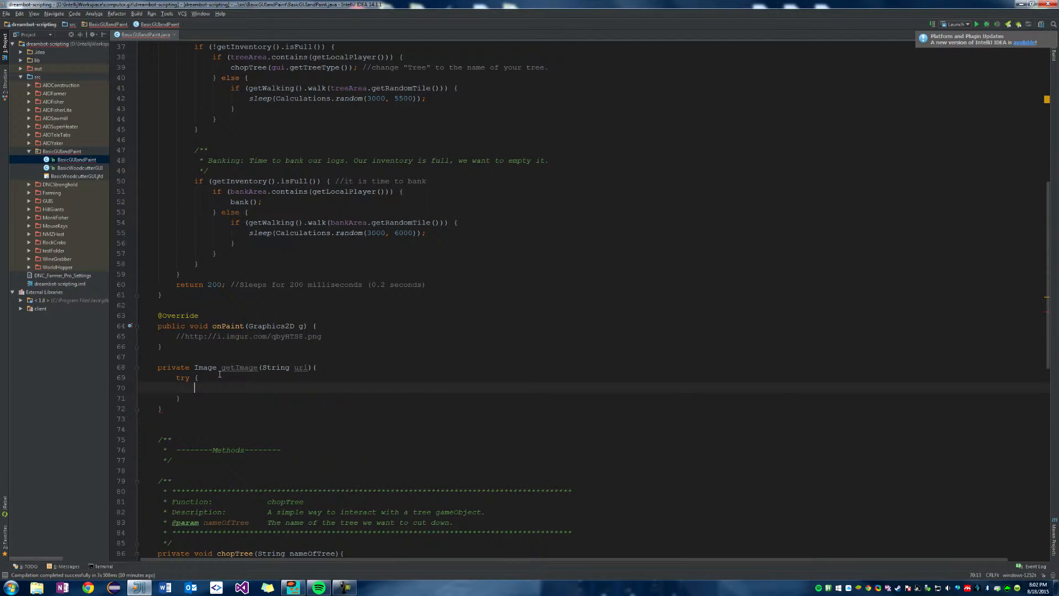
{"action": "type", "text": "ca"}
{"action": "key", "text": "Return"}
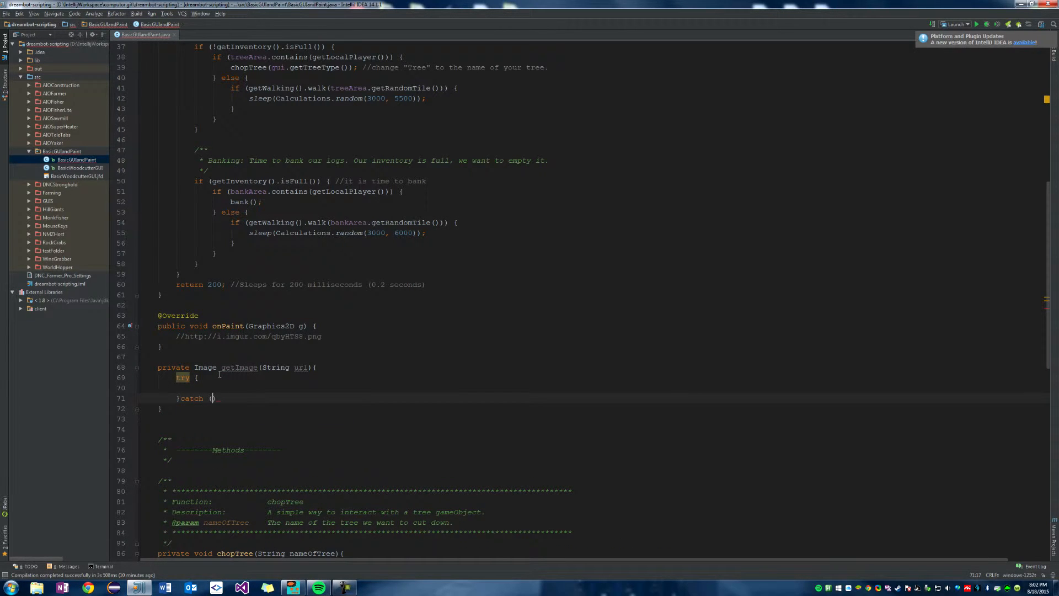
{"action": "type", "text": "IOE"}
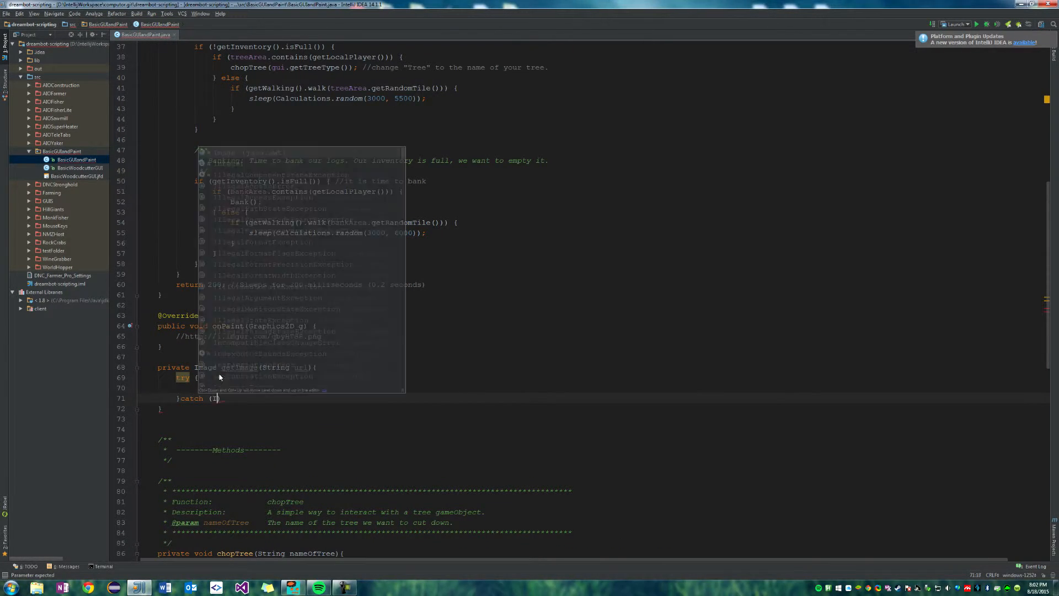
{"action": "key", "text": "Return"}
{"action": "type", "text": "e)"}
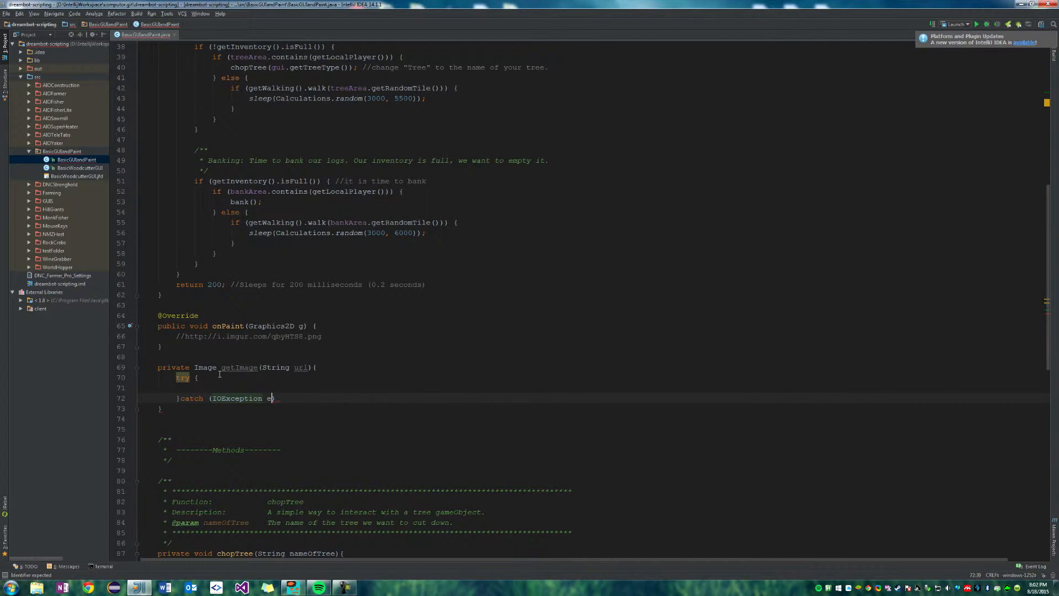
{"action": "type", "text": "{"}
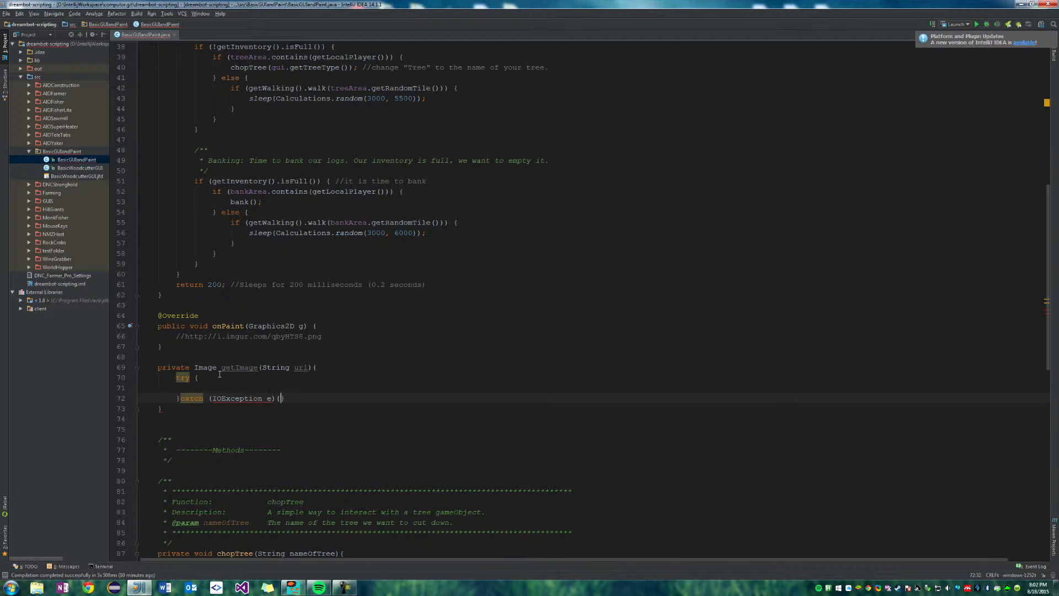
{"action": "key", "text": "Return"}
{"action": "type", "text": "re"}
{"action": "key", "text": "Return"}
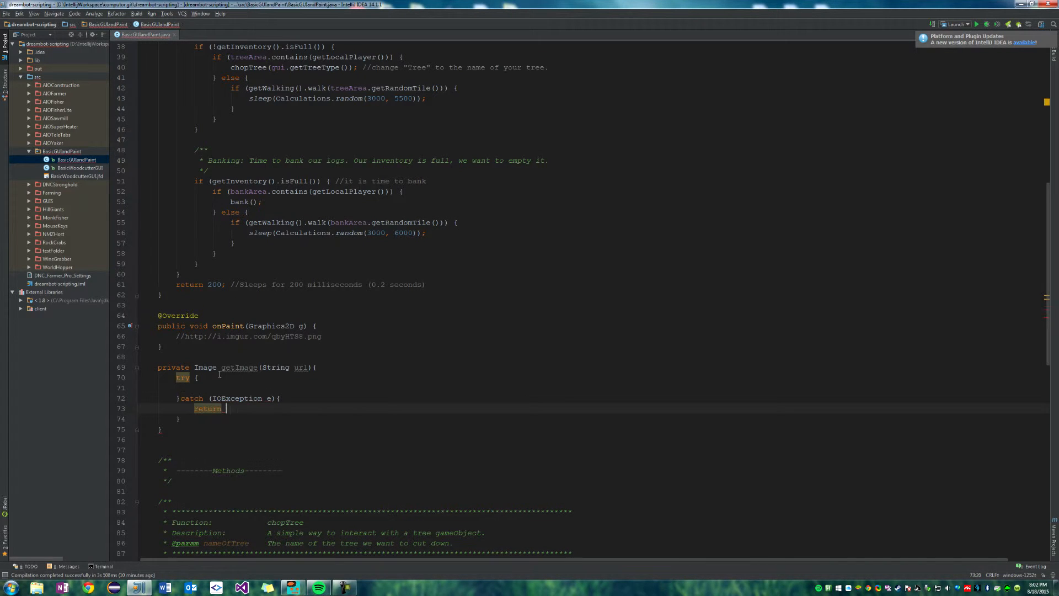
{"action": "type", "text": "null;"}
Make the try block return ImageIO.read(new URL(url)), importing ImageIO and URL.
{"action": "key", "text": "Up"}
{"action": "key", "text": "Up"}
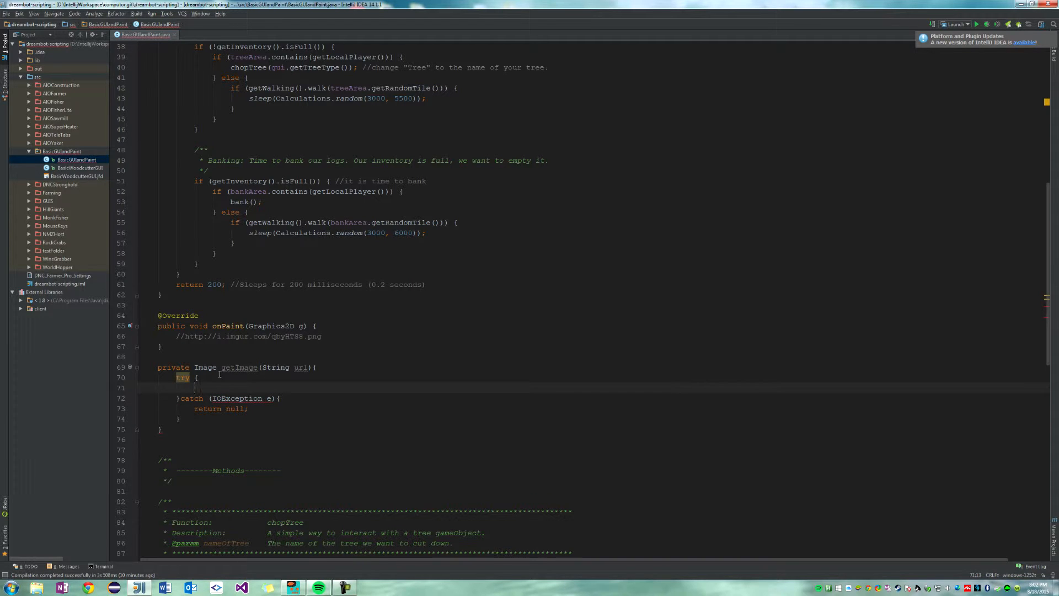
{"action": "type", "text": "re"}
{"action": "key", "text": "Return"}
{"action": "type", "text": "return Ima"}
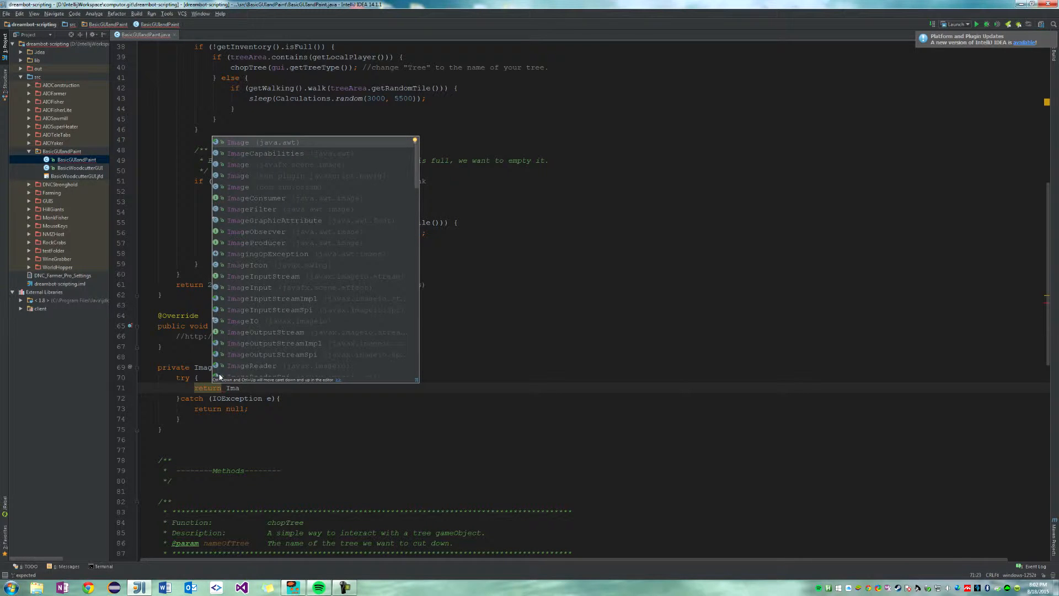
{"action": "key", "text": "Down"}
{"action": "key", "text": "Down"}
{"action": "key", "text": "Down"}
{"action": "key", "text": "Down"}
{"action": "key", "text": "Down"}
{"action": "key", "text": "Down"}
{"action": "key", "text": "Down"}
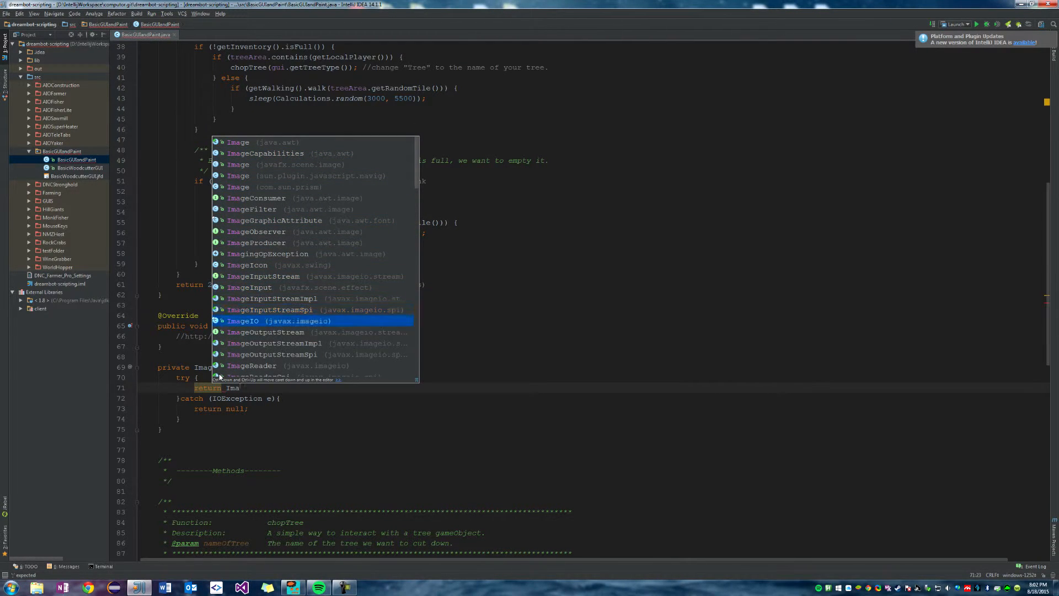
{"action": "key", "text": "Return"}
{"action": "type", "text": ".re"}
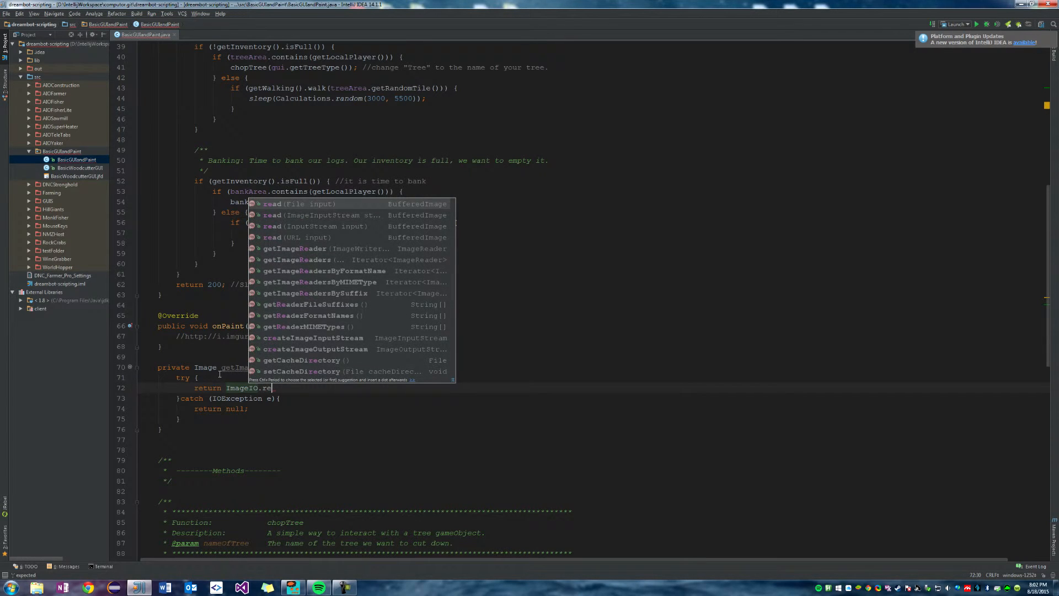
{"action": "key", "text": "Return"}
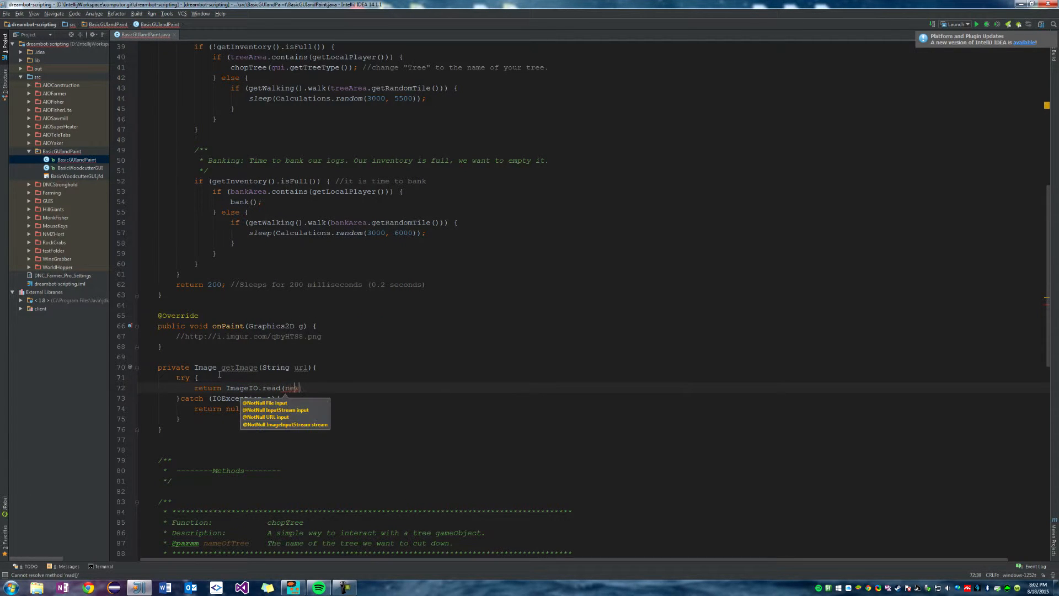
{"action": "type", "text": "new Ur"}
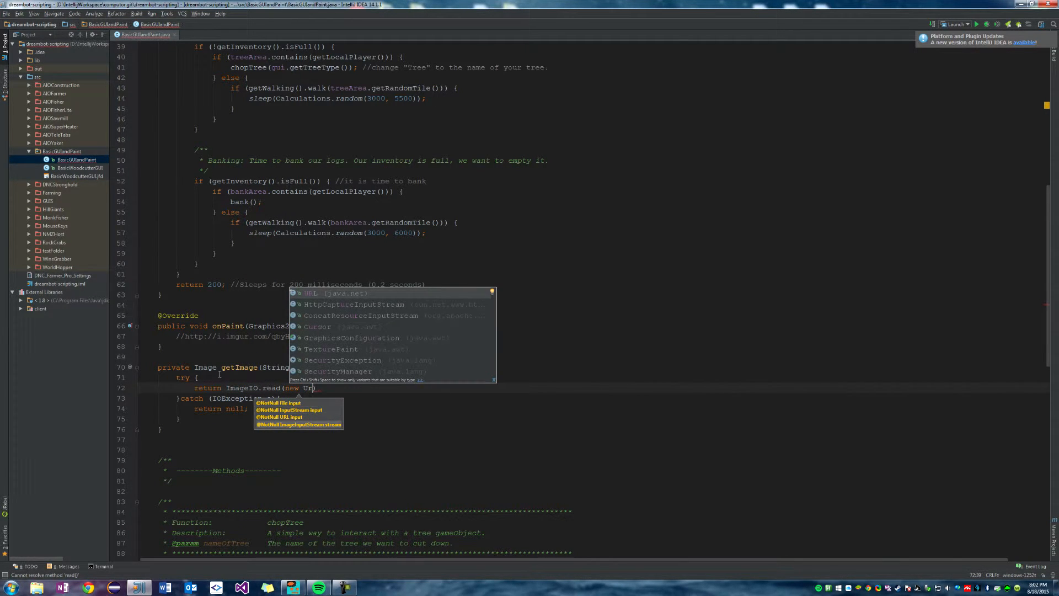
{"action": "key", "text": "Return"}
{"action": "type", "text": "url"}
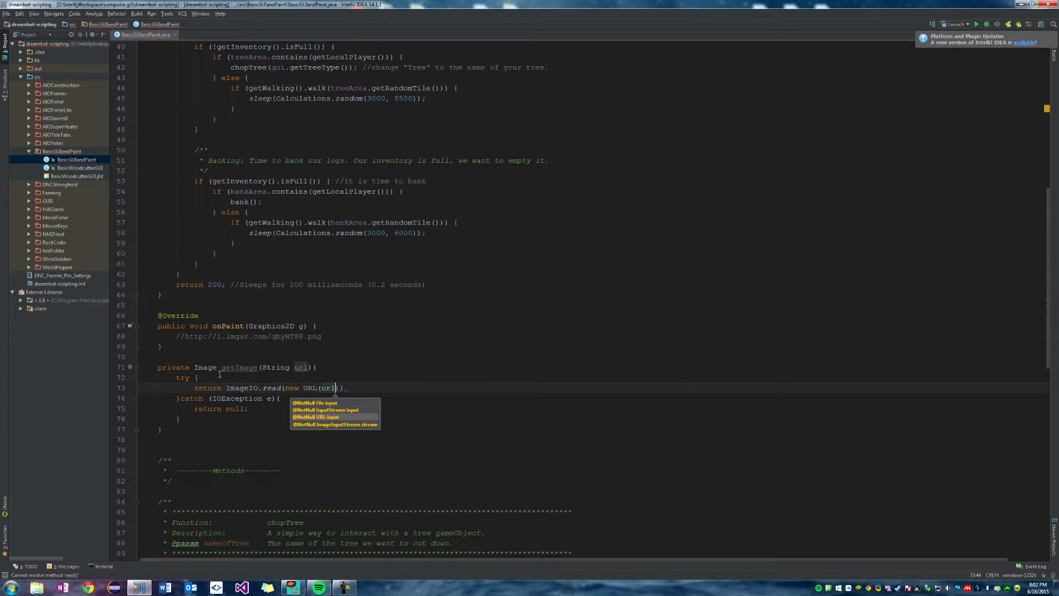
{"action": "type", "text": "));"}
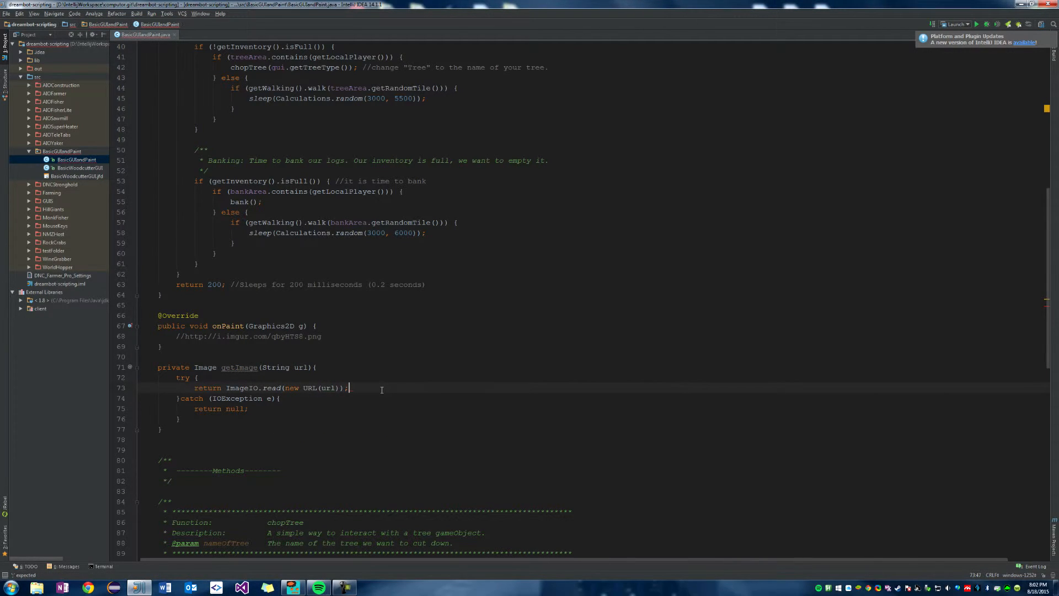
{"action": "key", "text": "Down"}
{"action": "key", "text": "Down"}
{"action": "key", "text": "Down"}
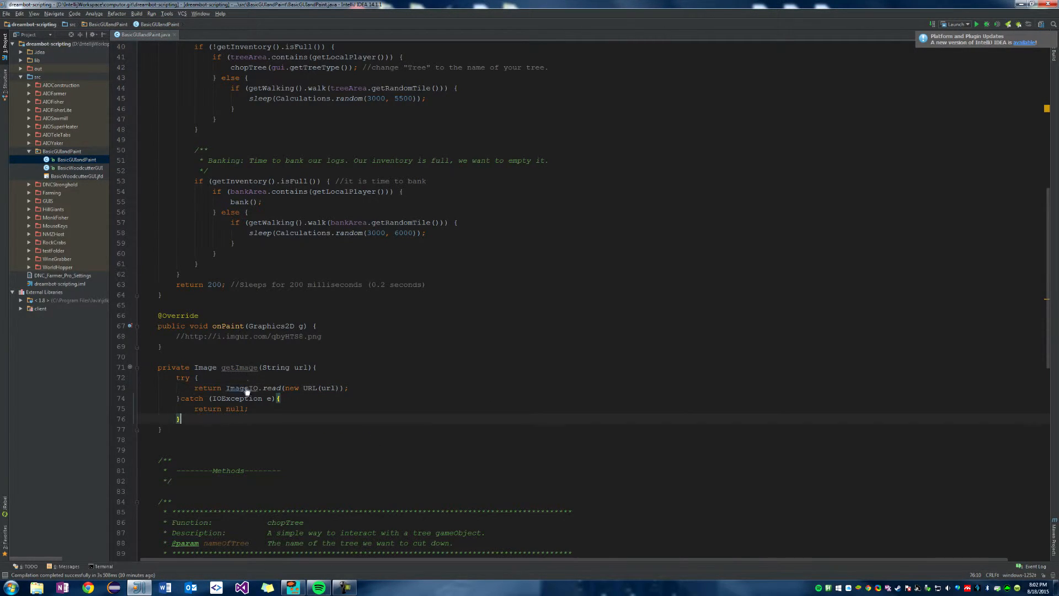
Review the finished getImage method, highlighting the read line, the catch and the return null.
{"action": "left_click", "coordinate": [225, 389]}
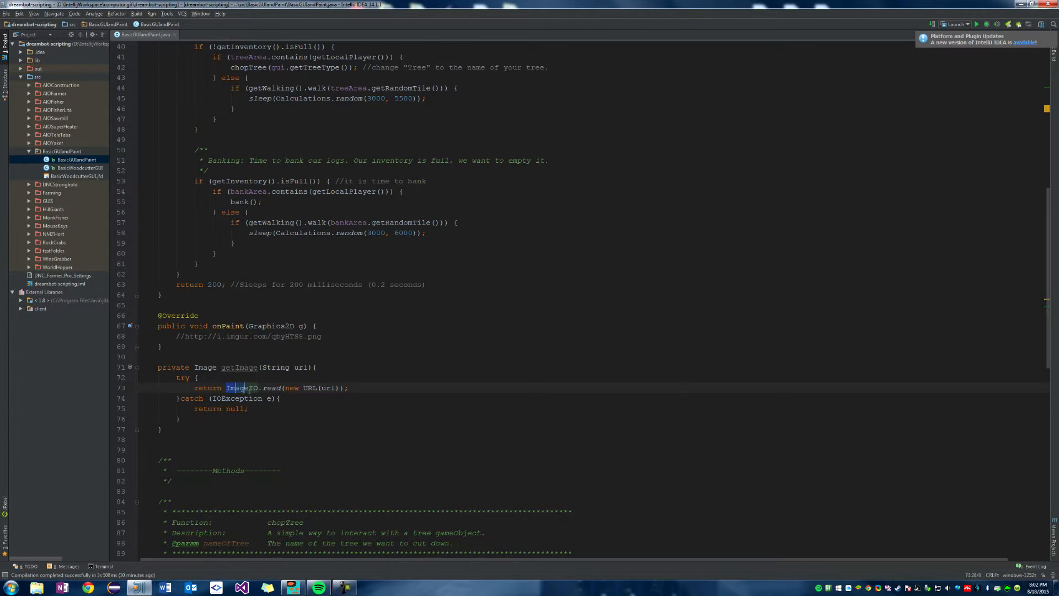
{"action": "left_click_drag", "start_coordinate": [247, 389], "coordinate": [349, 388]}
{"action": "left_click", "coordinate": [350, 388]}
{"action": "left_click", "coordinate": [222, 398]}
{"action": "left_click", "coordinate": [248, 409]}
{"action": "triple_click", "coordinate": [248, 367]}
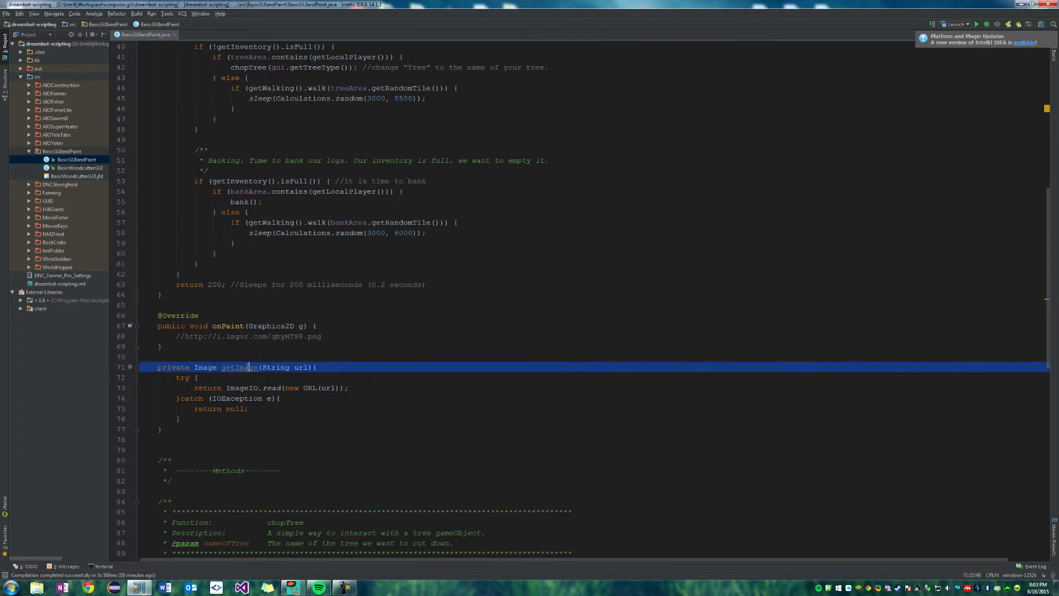
{"action": "left_click", "coordinate": [259, 367]}
{"action": "left_click_drag", "start_coordinate": [158, 377], "coordinate": [158, 404]}
{"action": "left_click", "coordinate": [259, 367]}
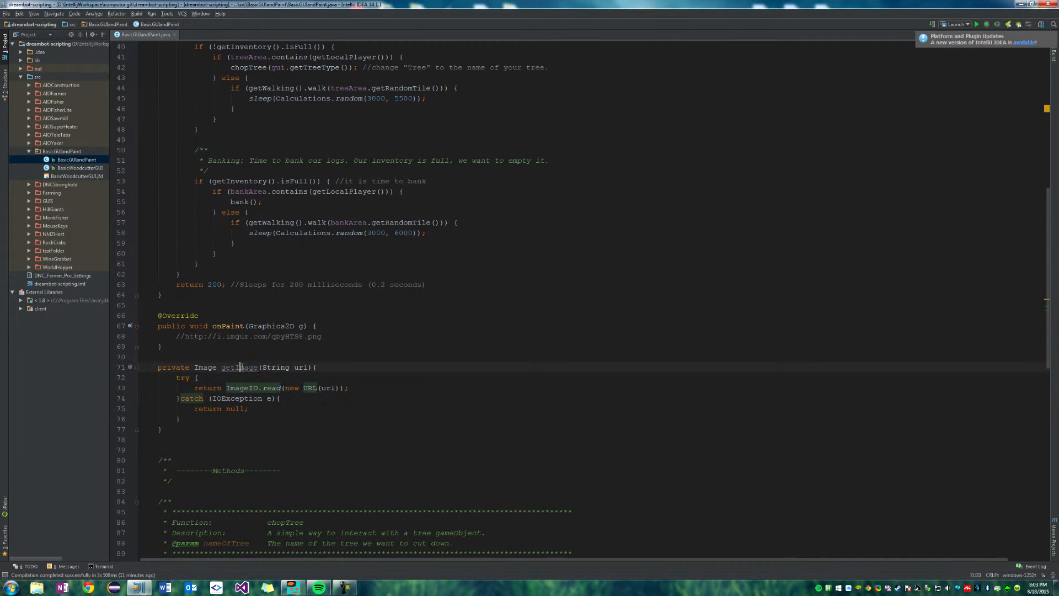
Add a getImage call in onPaint and paste the Imgur URL from the comment as its argument.
{"action": "left_click", "coordinate": [359, 336]}
{"action": "key", "text": "Return"}
{"action": "type", "text": "get"}
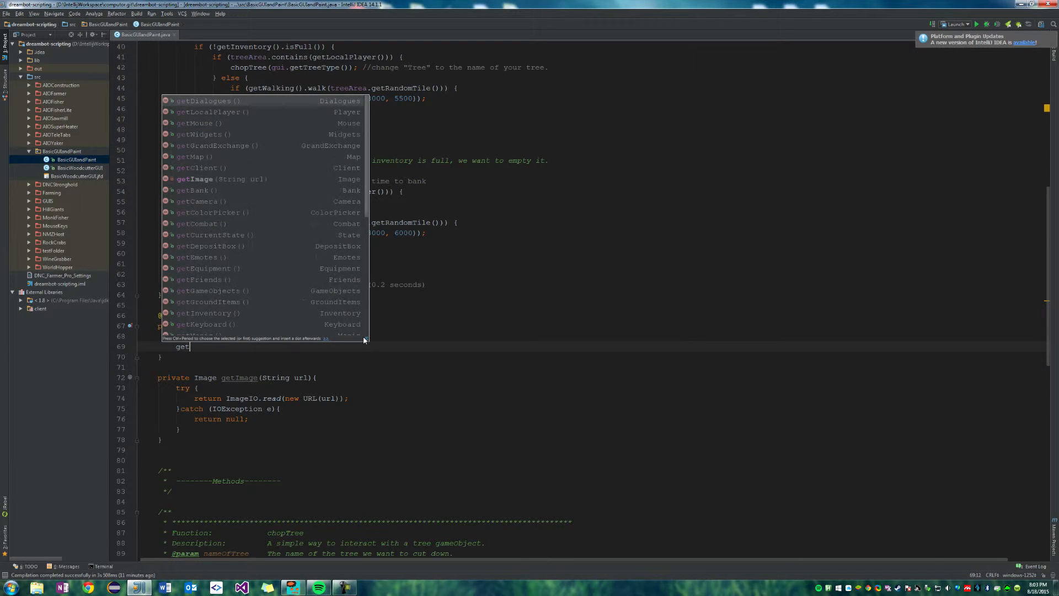
{"action": "type", "text": "Im"}
{"action": "key", "text": "Return"}
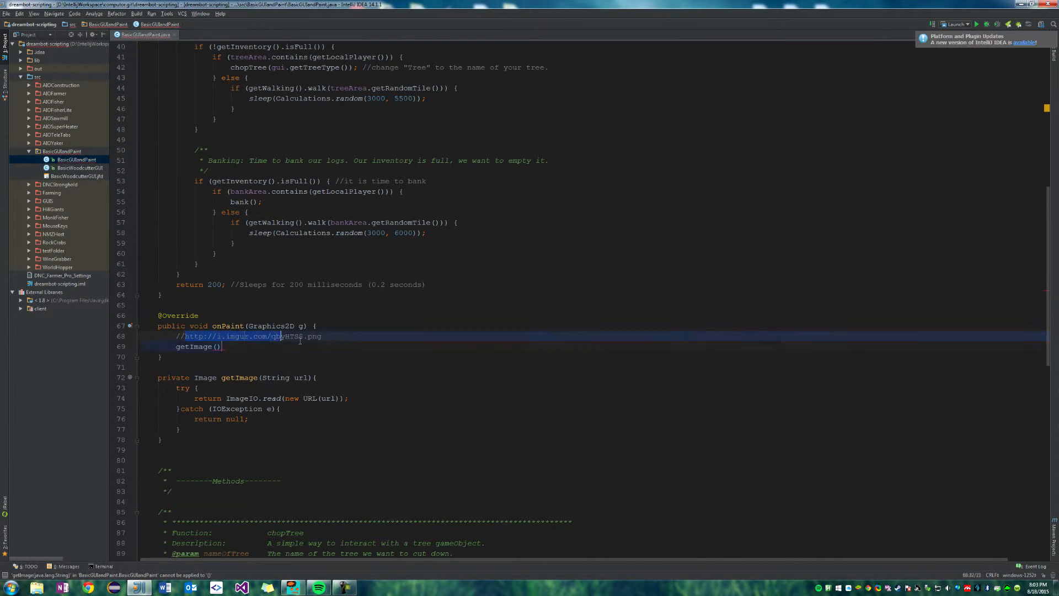
{"action": "left_click_drag", "start_coordinate": [186, 337], "coordinate": [322, 337]}
{"action": "key", "text": "ctrl+c"}
{"action": "left_click", "coordinate": [217, 347]}
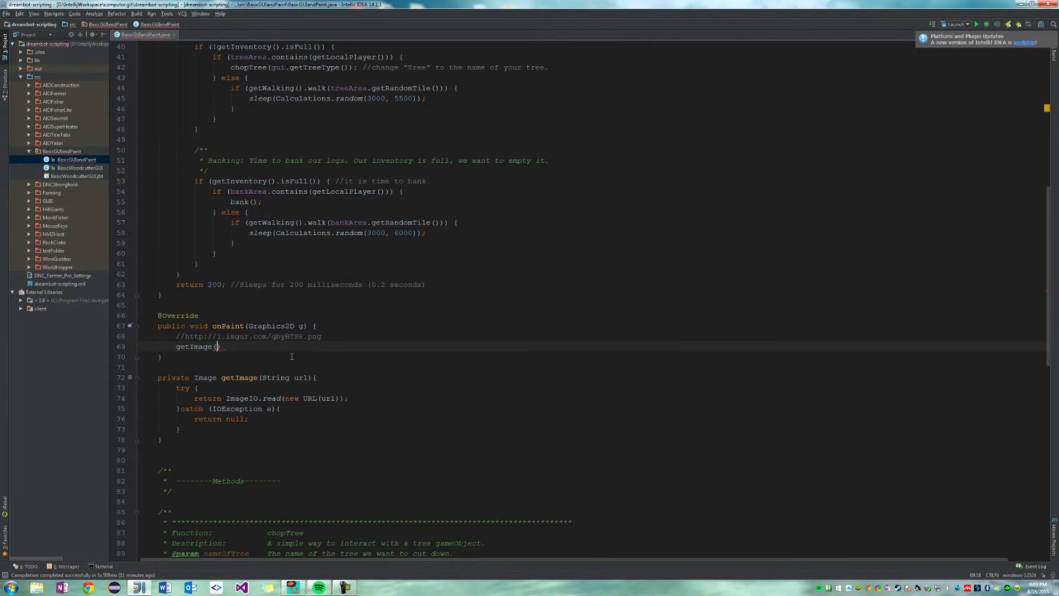
{"action": "key", "text": "ctrl+v"}
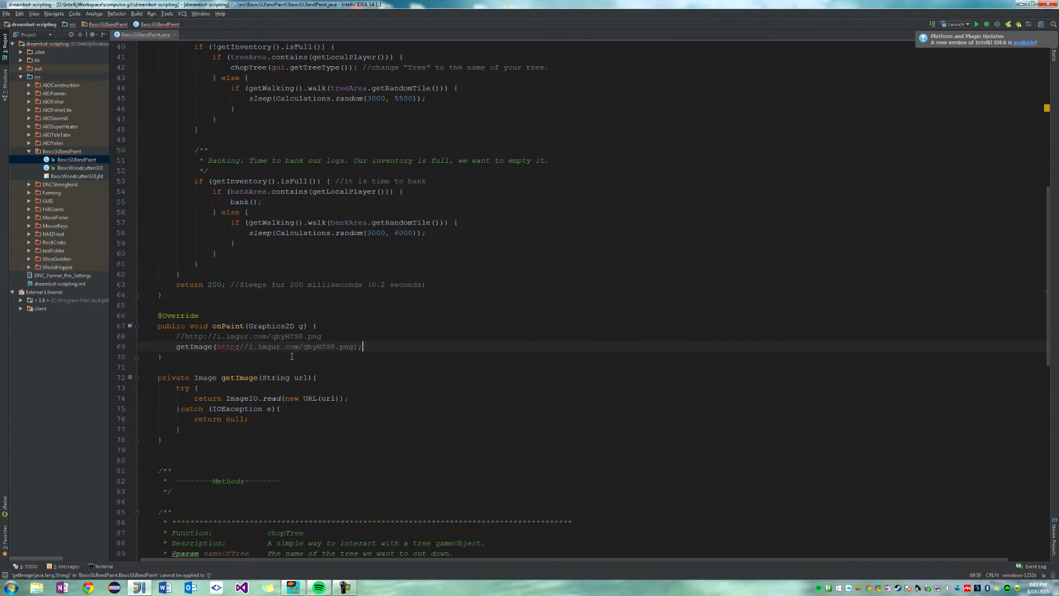
Delete the commented-out URL line and the getImage line, leaving onPaint empty.
{"action": "key", "text": "Up"}
{"action": "key", "text": "shift+Home"}
{"action": "key", "text": "BackSpace"}
{"action": "key", "text": "ctrl+y"}
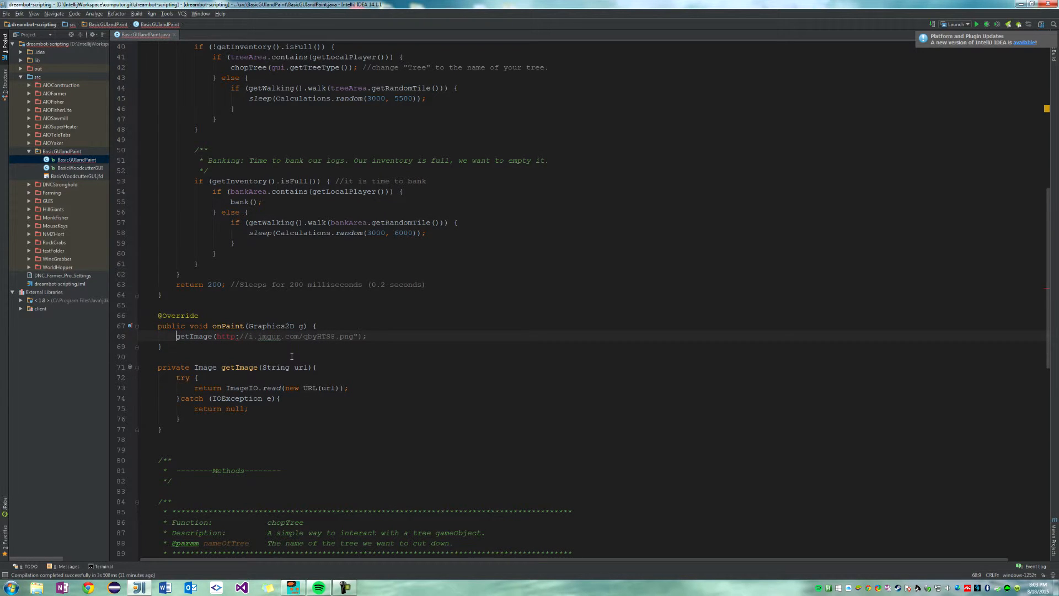
{"action": "key", "text": "Right"}
{"action": "key", "text": "Right"}
{"action": "key", "text": "Right"}
{"action": "key", "text": "End"}
{"action": "key", "text": "shift+Home"}
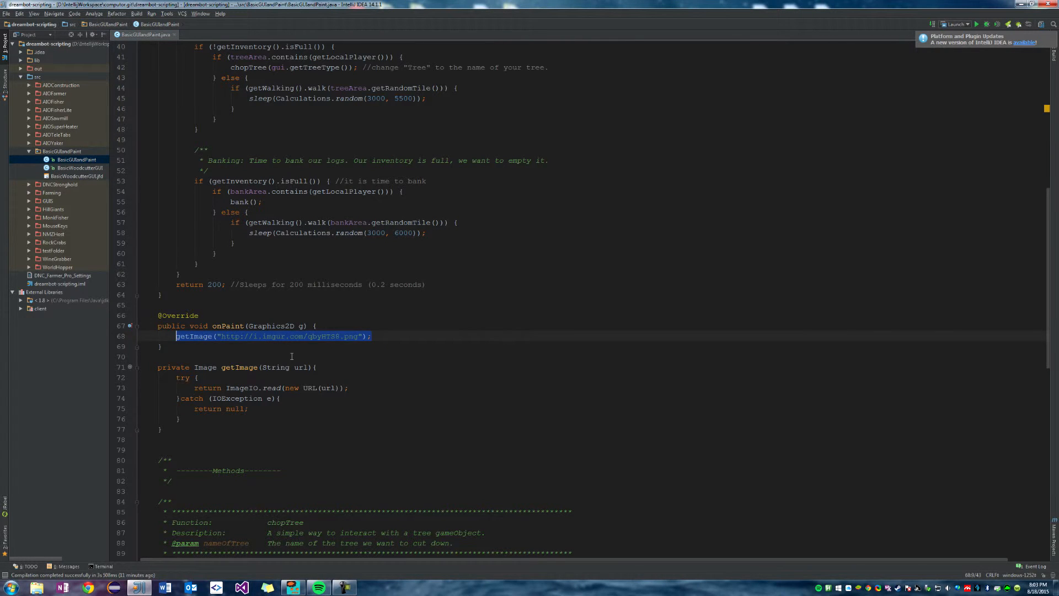
{"action": "key", "text": "BackSpace"}
{"action": "key", "text": "BackSpace"}
{"action": "scroll", "coordinate": [324, 316], "scroll_direction": "up", "scroll_amount": 13}
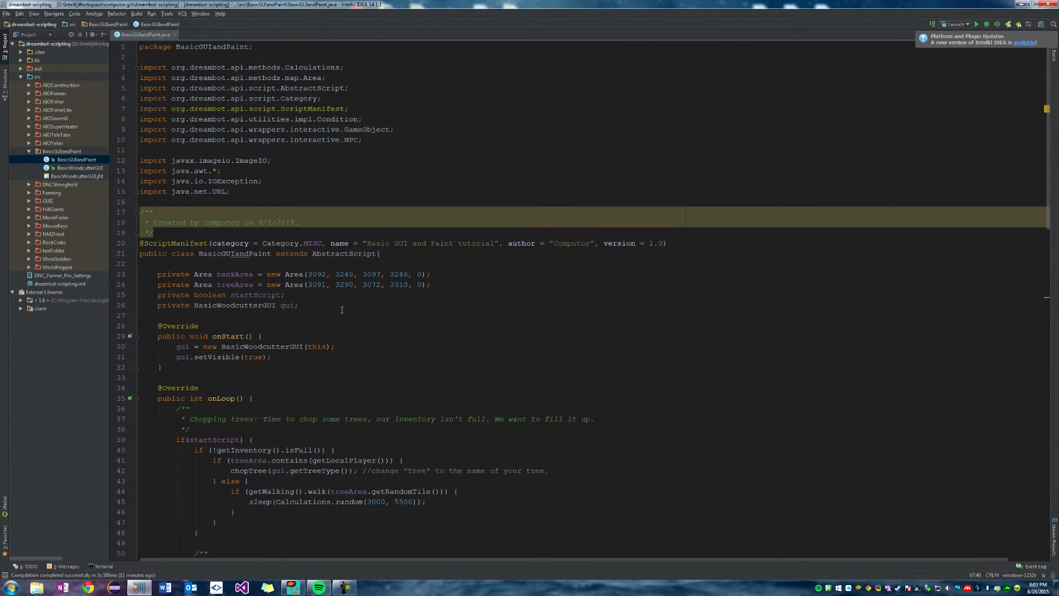
Declare a private Image mainPaint field under gui, loaded via getImage from the Imgur URL.
{"action": "left_click", "coordinate": [342, 310]}
{"action": "key", "text": "Return"}
{"action": "type", "text": "pri"}
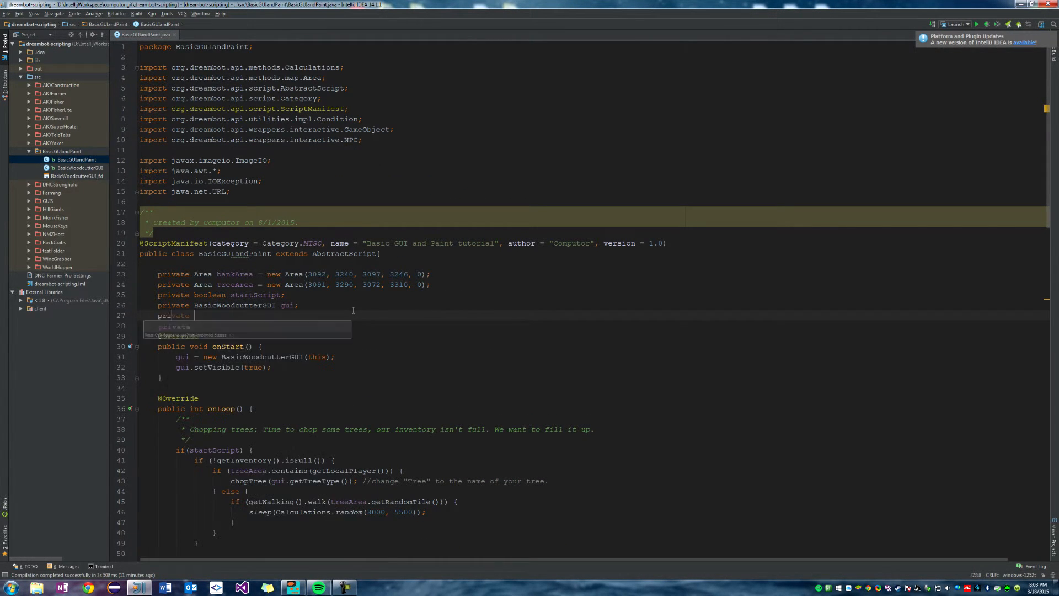
{"action": "type", "text": "vate im"}
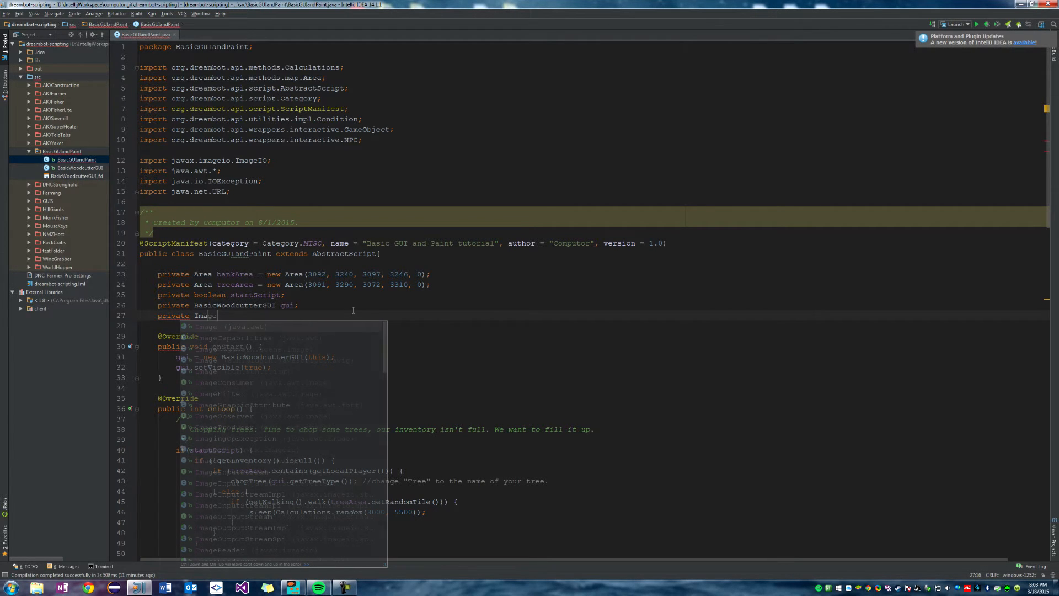
{"action": "key", "text": "Return"}
{"action": "type", "text": "mainPa"}
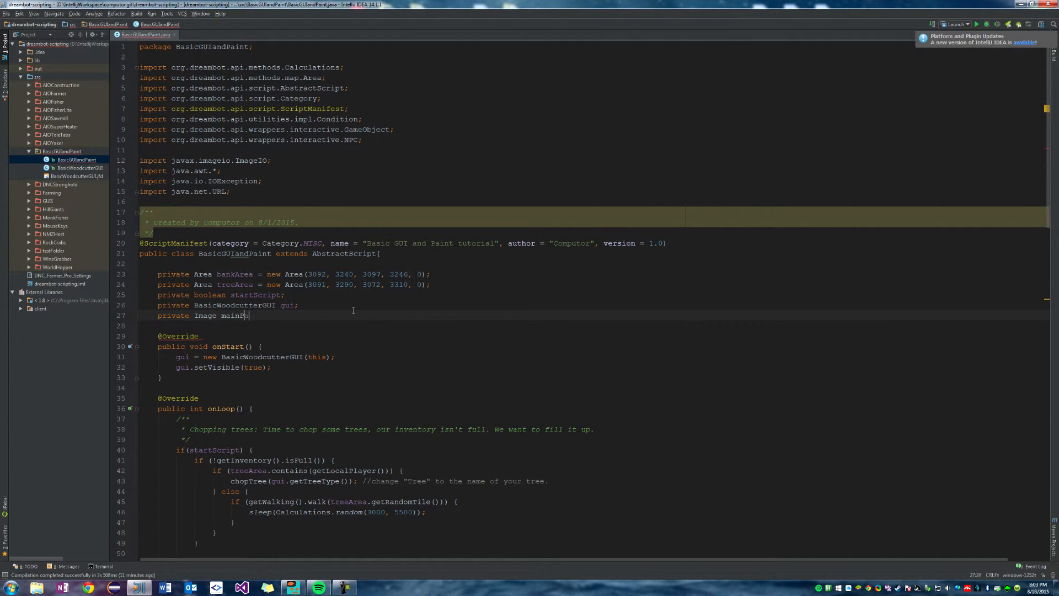
{"action": "type", "text": "int = getImage(\"http://i.imgur.com/qbyHTS8.png\");"}
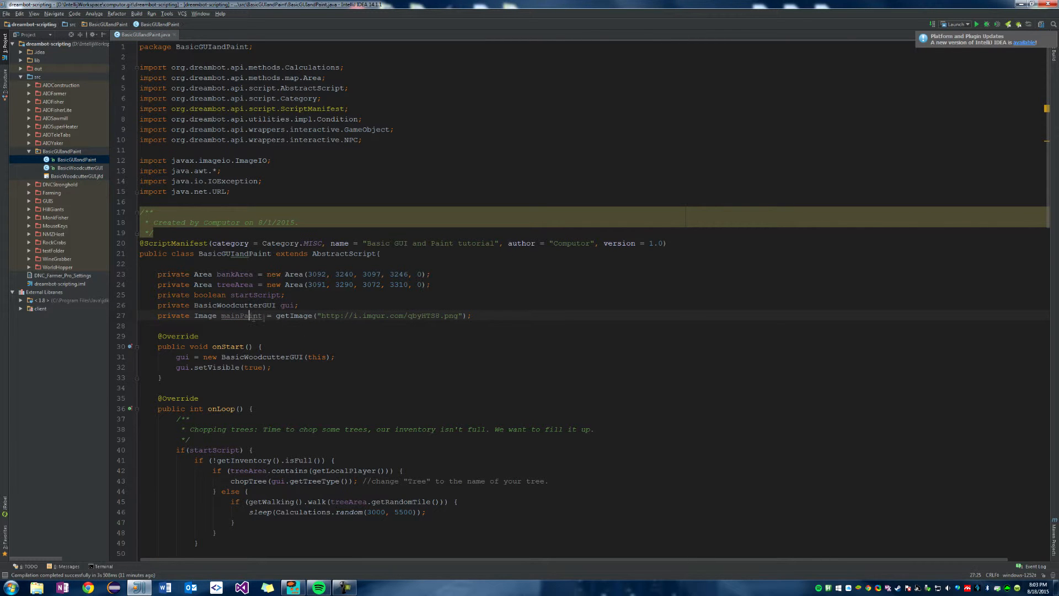
{"action": "scroll", "coordinate": [251, 315], "scroll_direction": "down", "scroll_amount": 10}
{"action": "scroll", "coordinate": [258, 315], "scroll_direction": "down", "scroll_amount": 8}
{"action": "scroll", "coordinate": [263, 316], "scroll_direction": "up", "scroll_amount": 3}
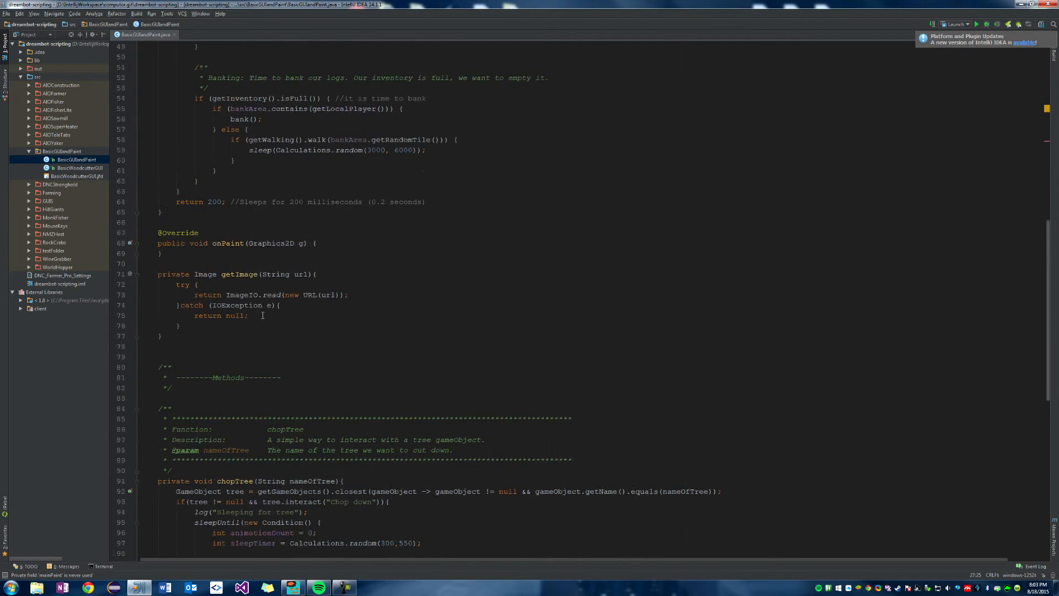
{"action": "scroll", "coordinate": [262, 316], "scroll_direction": "up", "scroll_amount": 1}
{"action": "scroll", "coordinate": [248, 315], "scroll_direction": "up", "scroll_amount": 1}
Start g.drawImage(mainPaint, ) in onPaint, then bring the DreamBot client forward.
{"action": "left_click", "coordinate": [366, 307]}
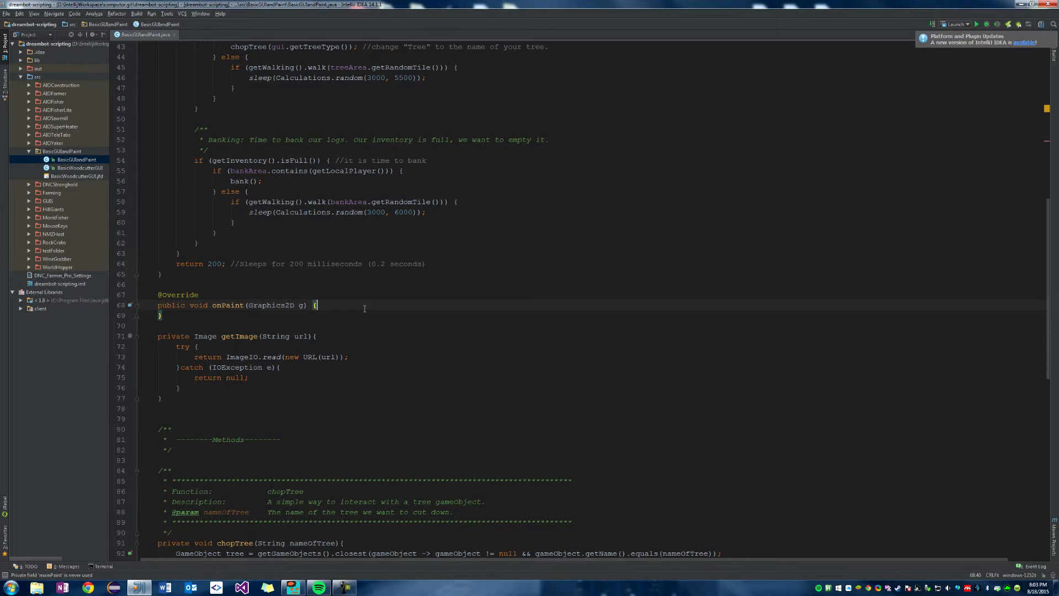
{"action": "key", "text": "Return"}
{"action": "type", "text": "g."}
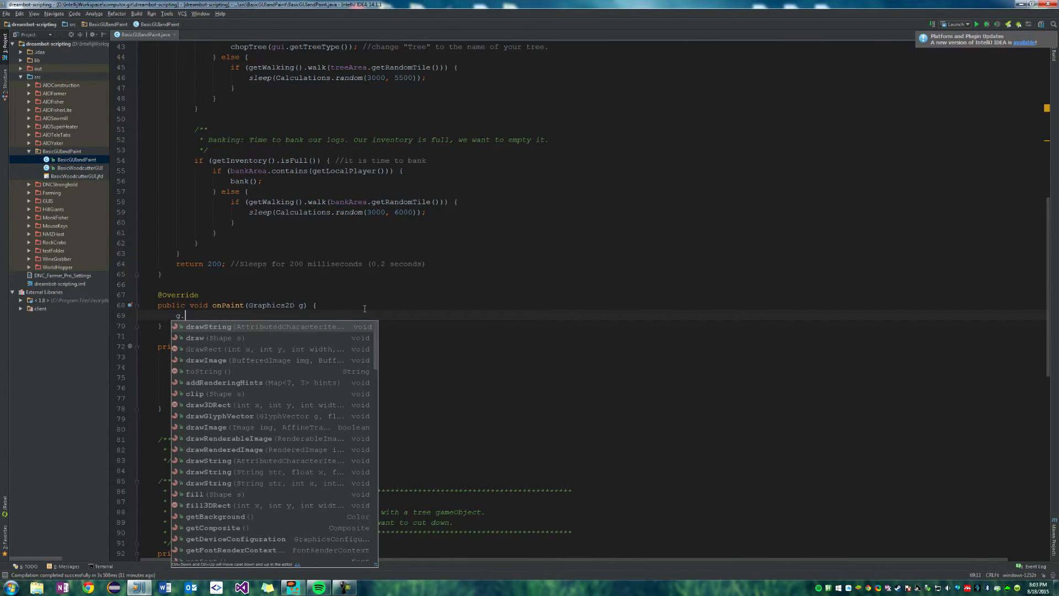
{"action": "key", "text": "Down"}
{"action": "key", "text": "Down"}
{"action": "key", "text": "Down"}
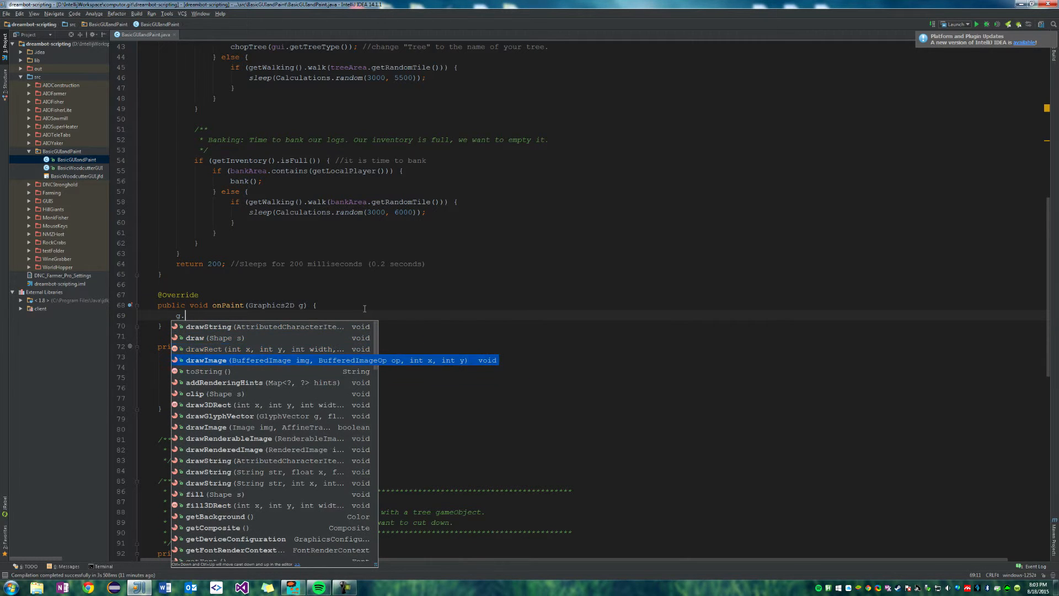
{"action": "key", "text": "Return"}
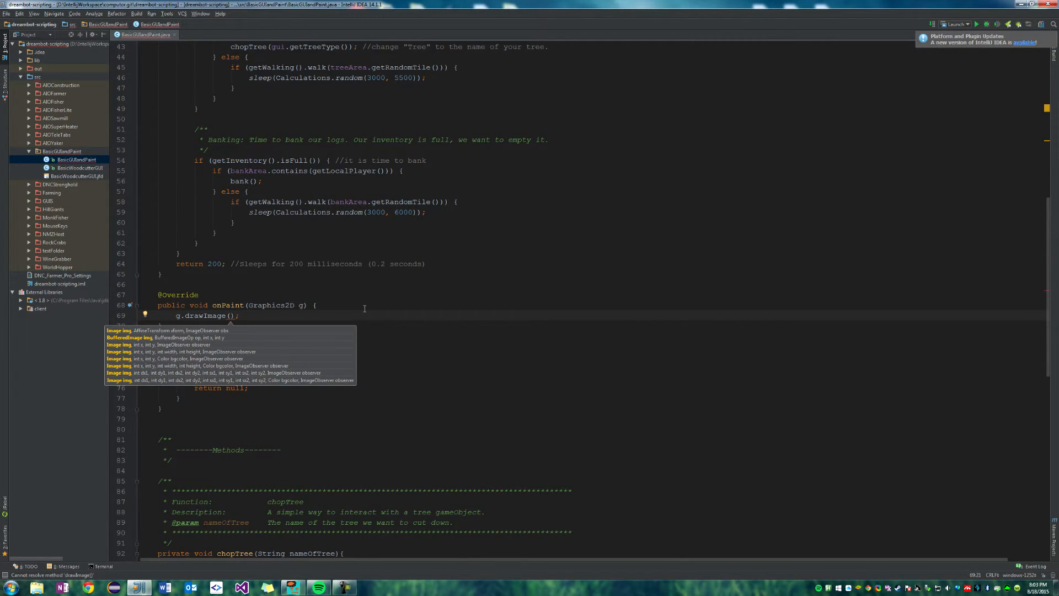
{"action": "type", "text": "mainPaint"}
{"action": "type", "text": ","}
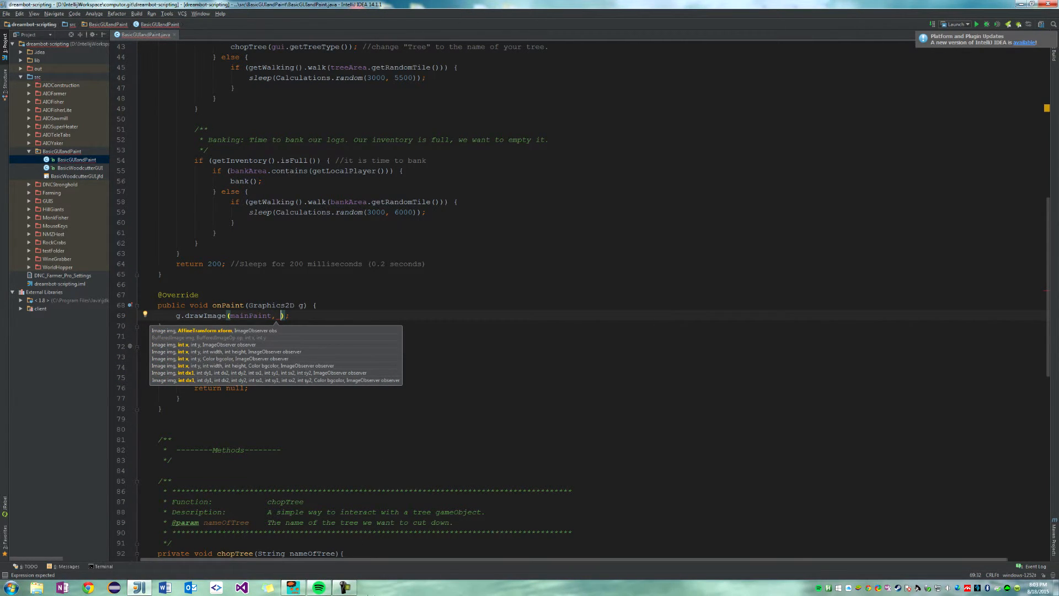
{"action": "left_click", "coordinate": [320, 590]}
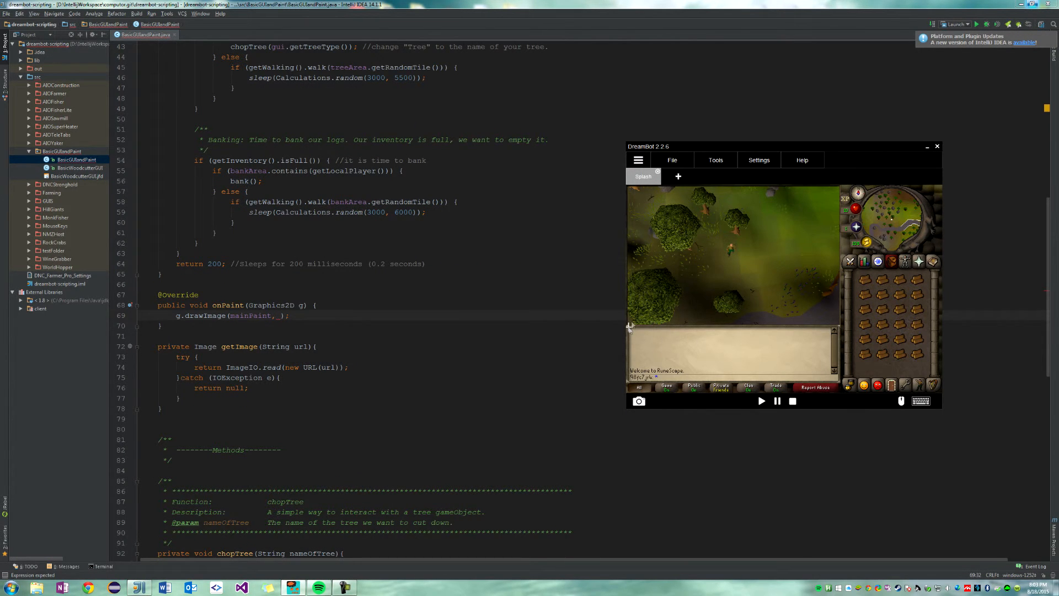
Enable the Position: Mouse overlay under Tools > Debugging, then return to the editor.
{"action": "left_click", "coordinate": [716, 159]}
{"action": "mouse_move", "coordinate": [736, 209]}
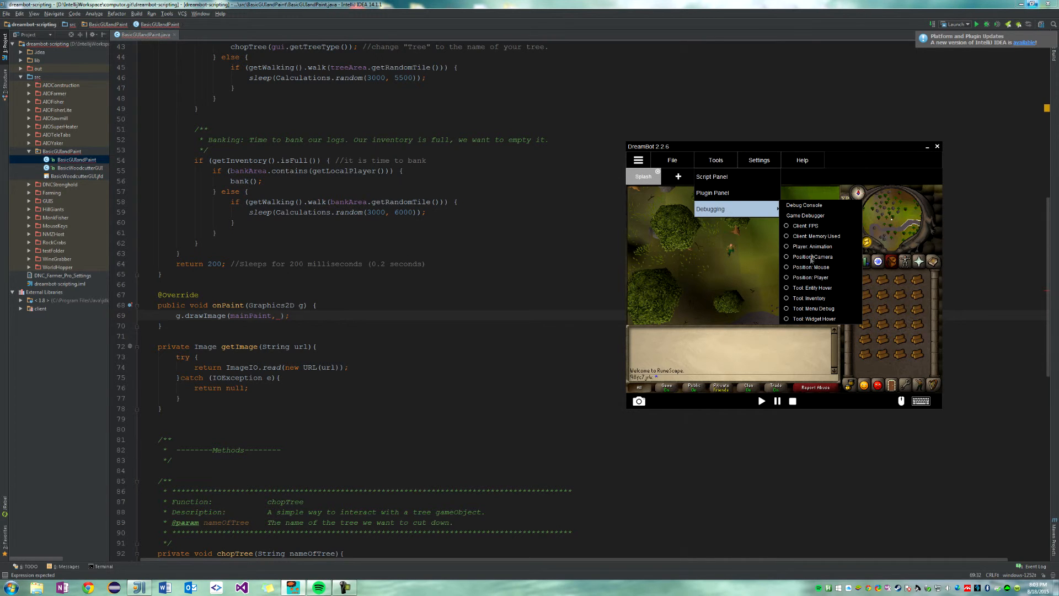
{"action": "left_click", "coordinate": [813, 267]}
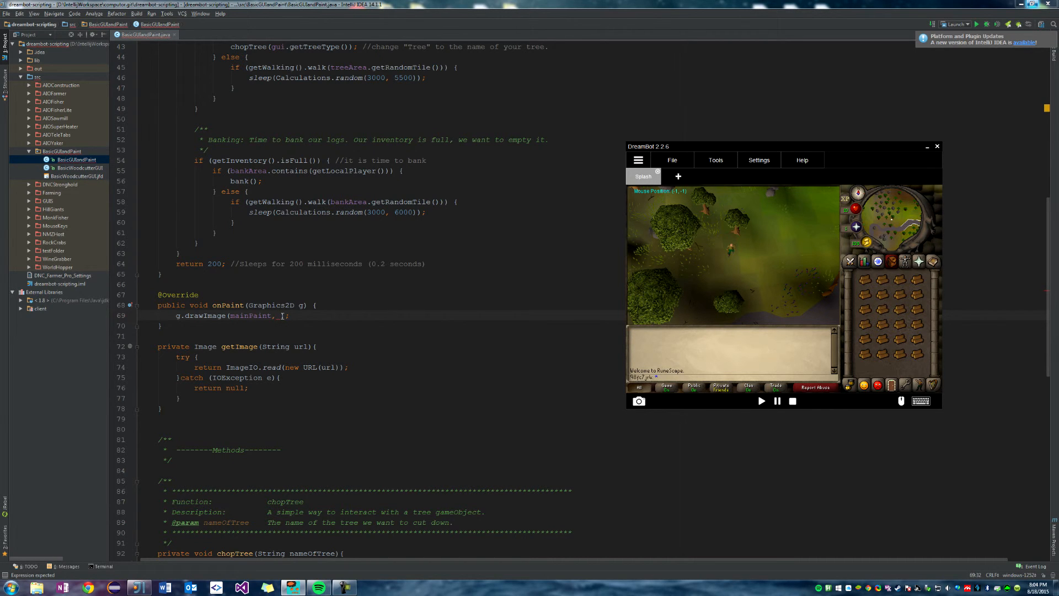
{"action": "left_click", "coordinate": [439, 324]}
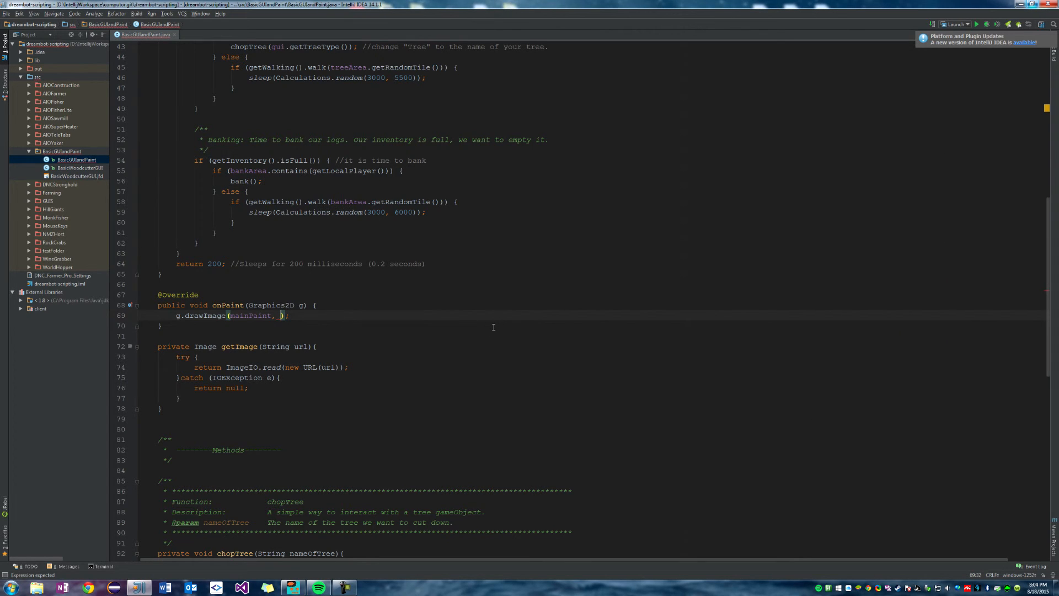
{"action": "type", "text": "0, "}
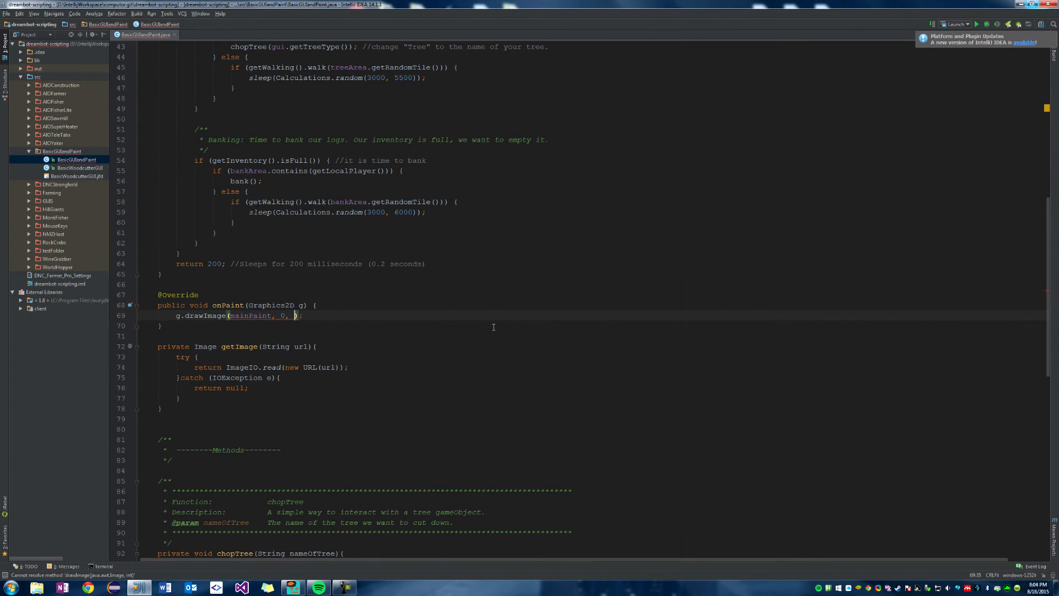
{"action": "type", "text": "340"}
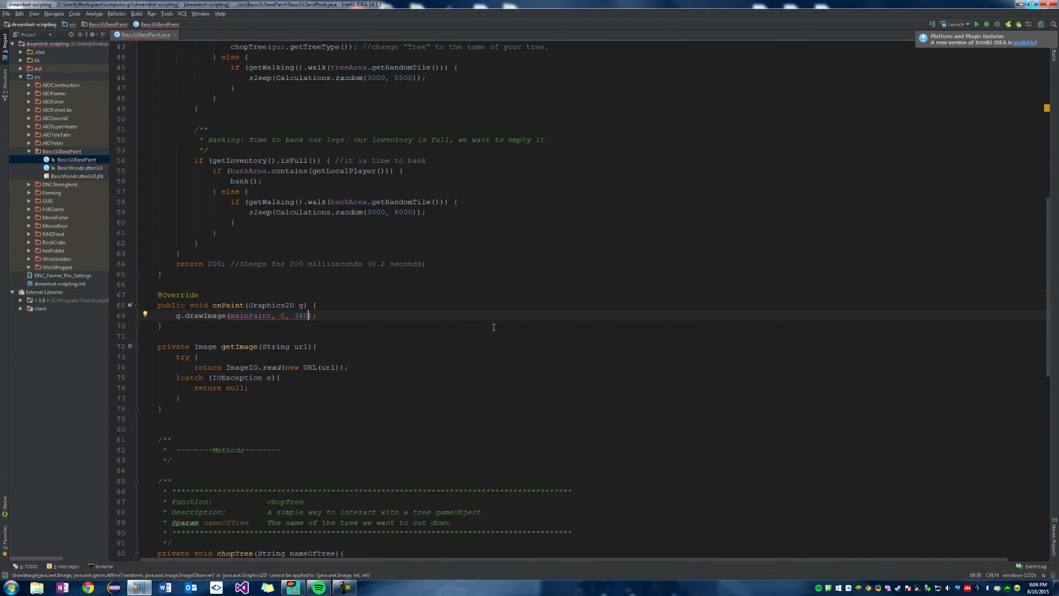
{"action": "type", "text": ", nu"}
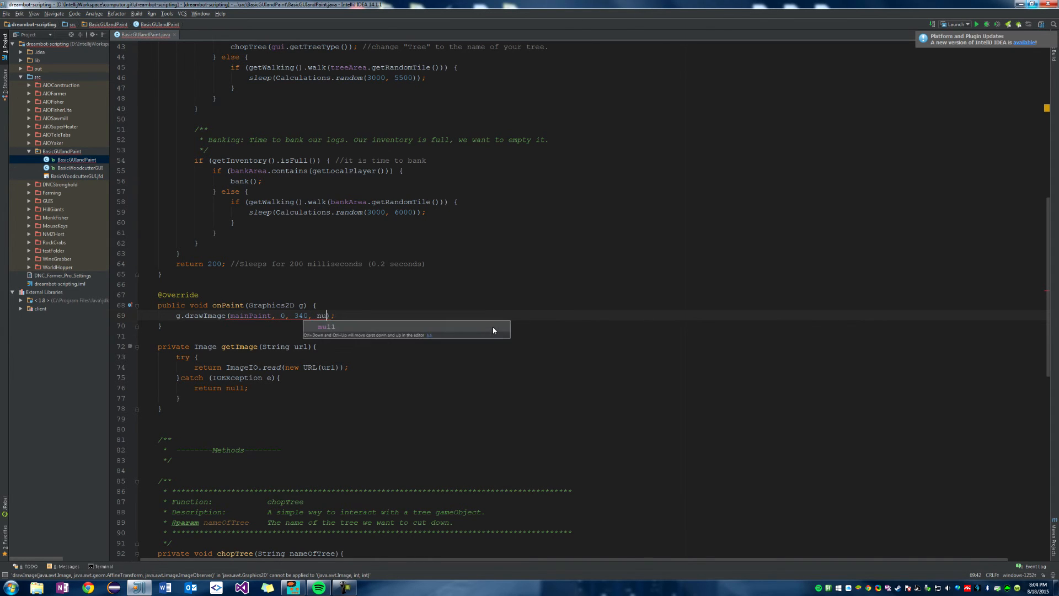
{"action": "type", "text": "ll"}
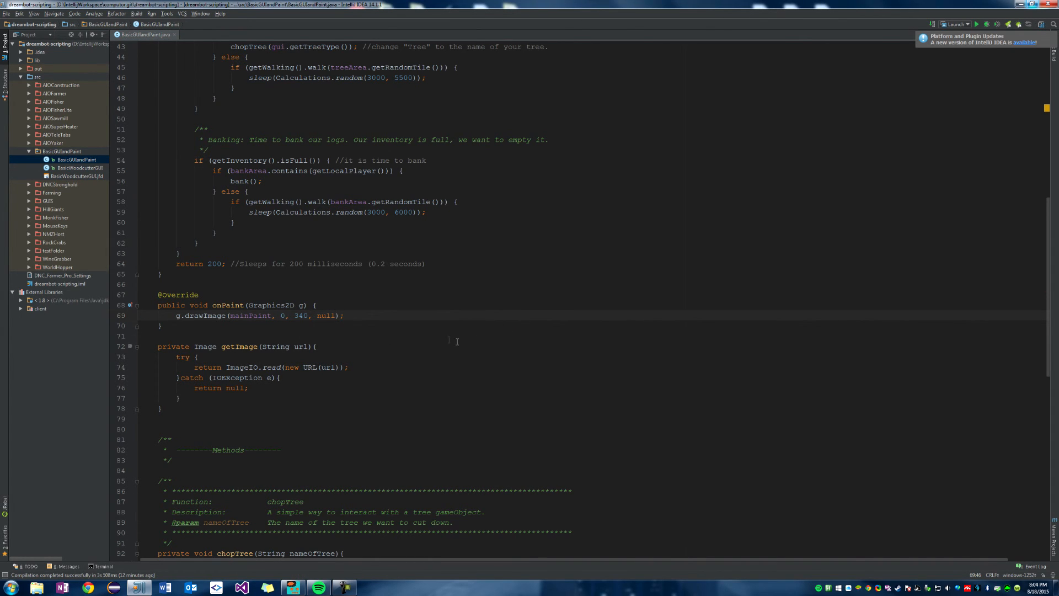
Complete the call as g.drawImage(mainPaint, 0, 340, null).
{"action": "left_click", "coordinate": [406, 324]}
{"action": "left_click", "coordinate": [409, 314]}
In DreamBot, open the Script Manager and choose the local Basic GUI and Paint tutorial script.
{"action": "left_click", "coordinate": [319, 588]}
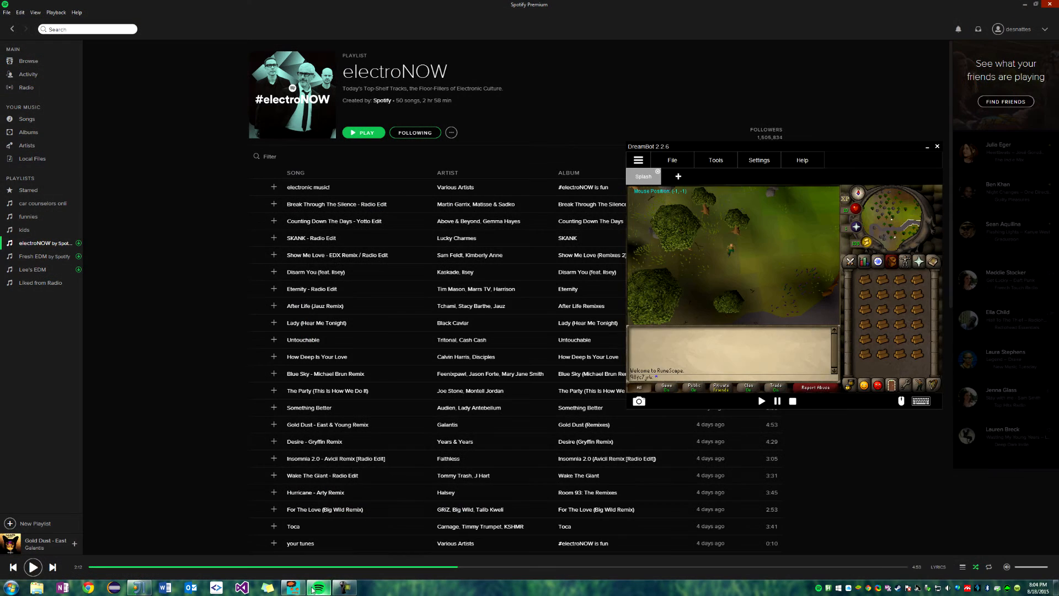
{"action": "left_click", "coordinate": [318, 589]}
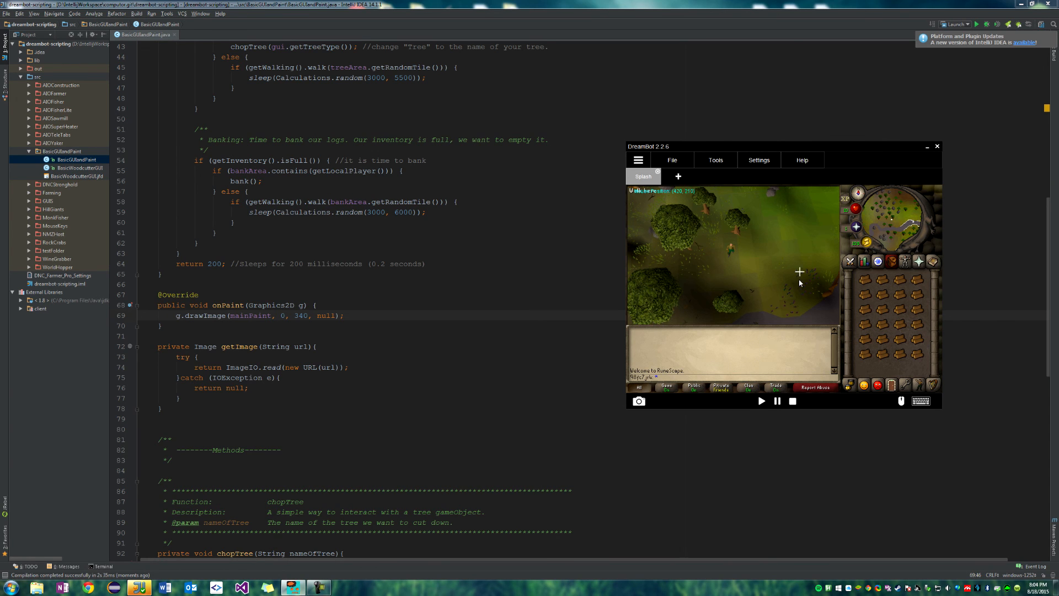
{"action": "left_click", "coordinate": [761, 401]}
{"action": "left_click", "coordinate": [184, 277]}
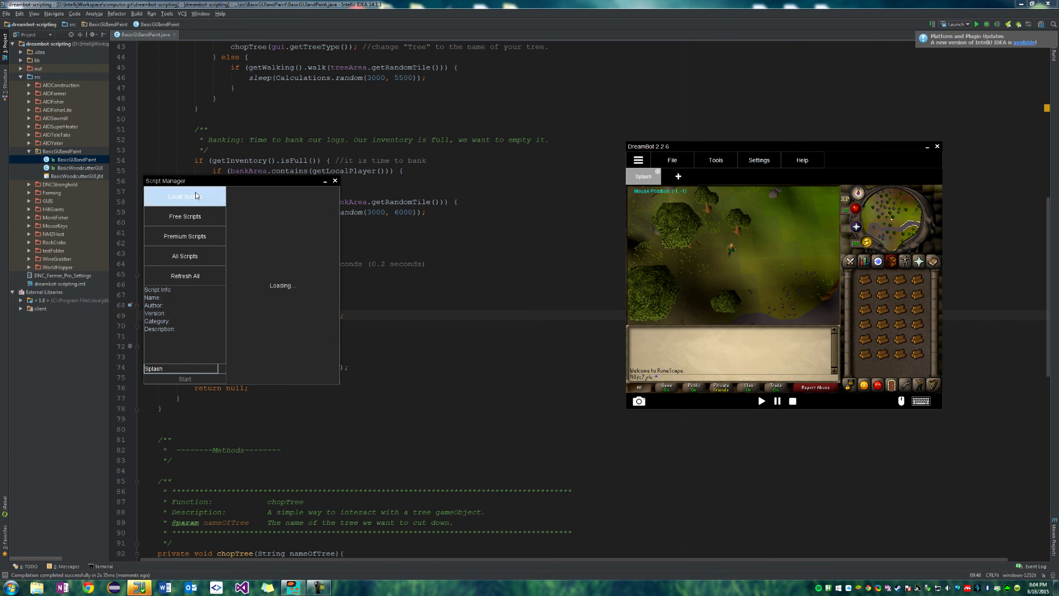